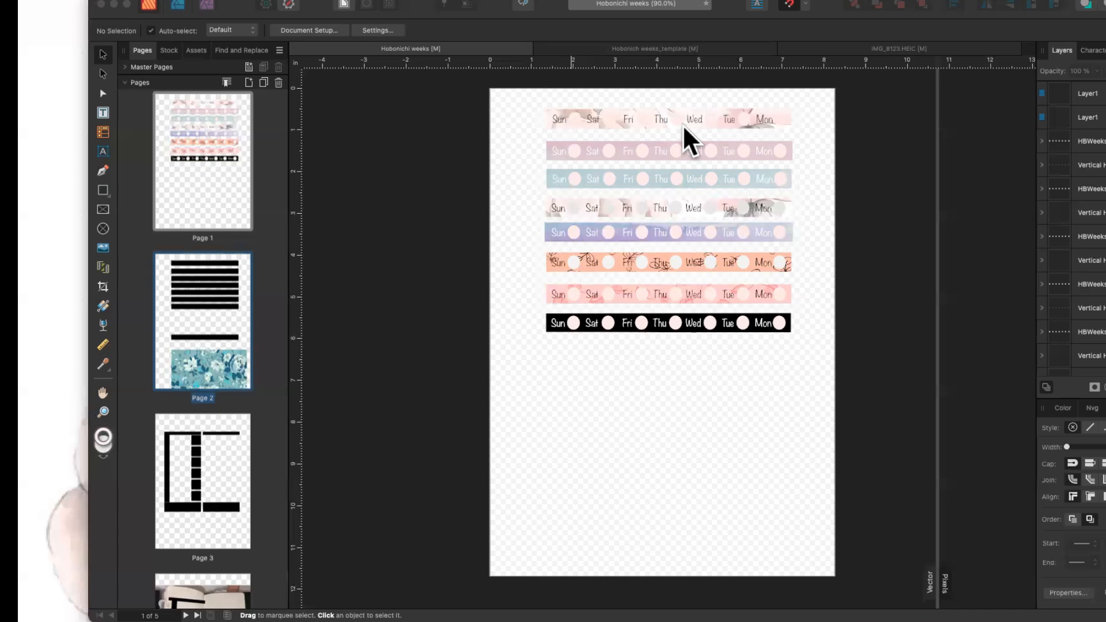
# Move the white strip lower on the page 4 notebook photo.
pyautogui.click(237, 198)
pyautogui.scroll(-4, 212, 584)
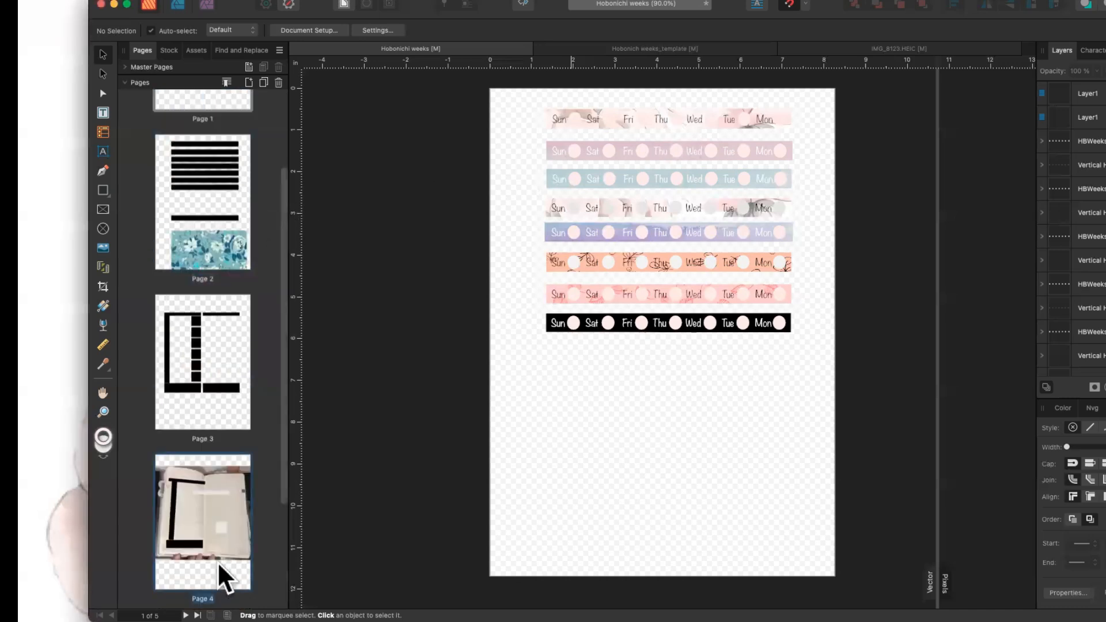
pyautogui.click(209, 528)
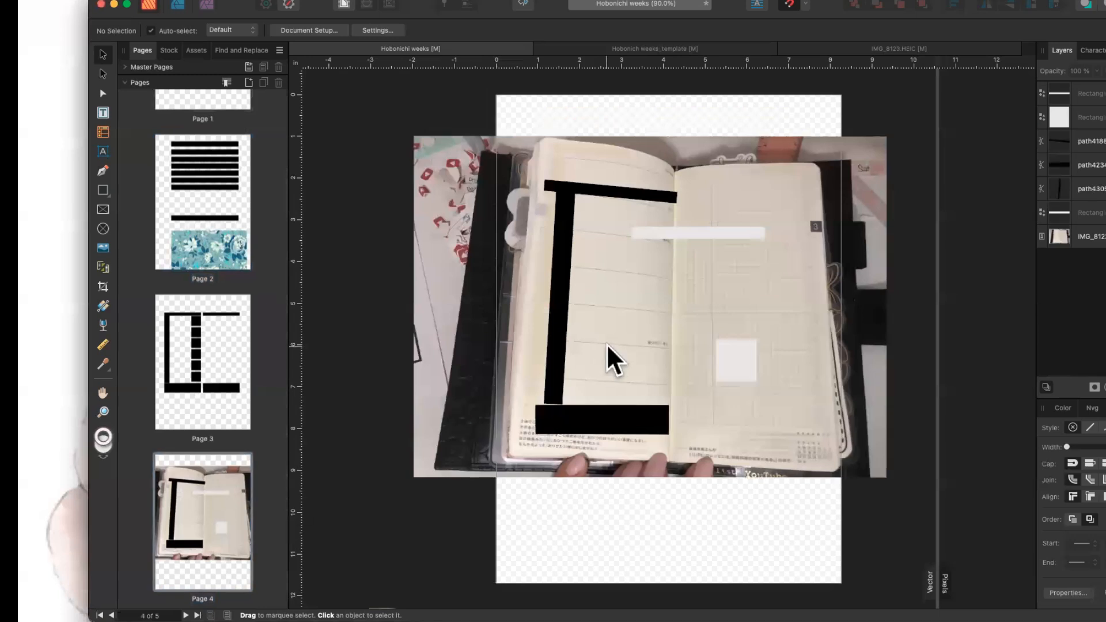
pyautogui.moveTo(672, 239); pyautogui.dragTo(754, 253)
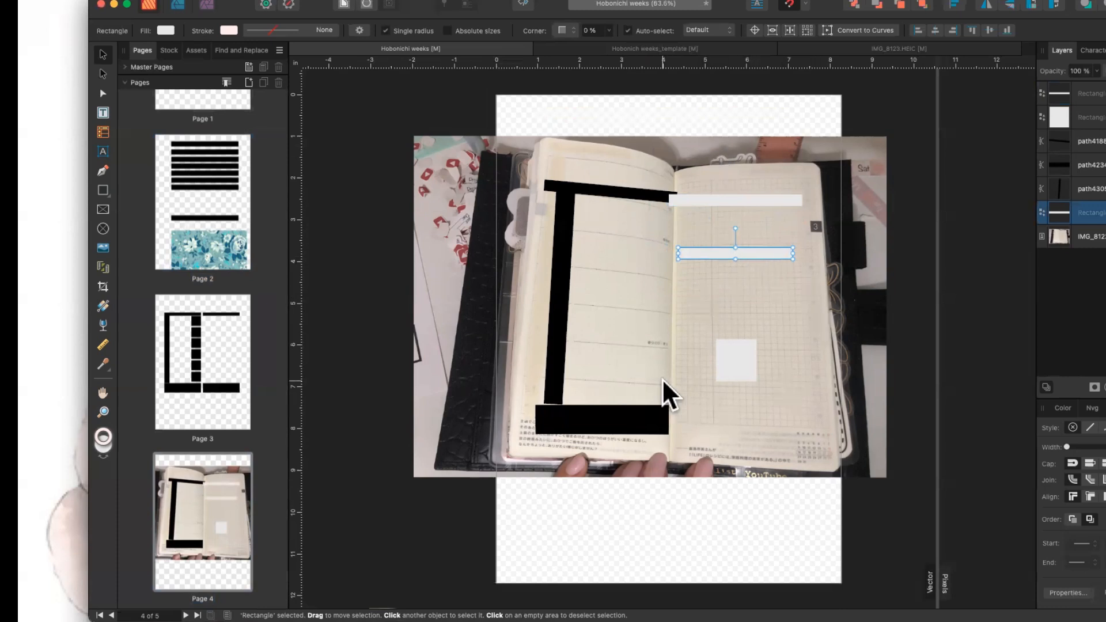
# On page 5, nudge the black square on the calendar photo up and left.
pyautogui.scroll(-3, 200, 524)
pyautogui.click(214, 502)
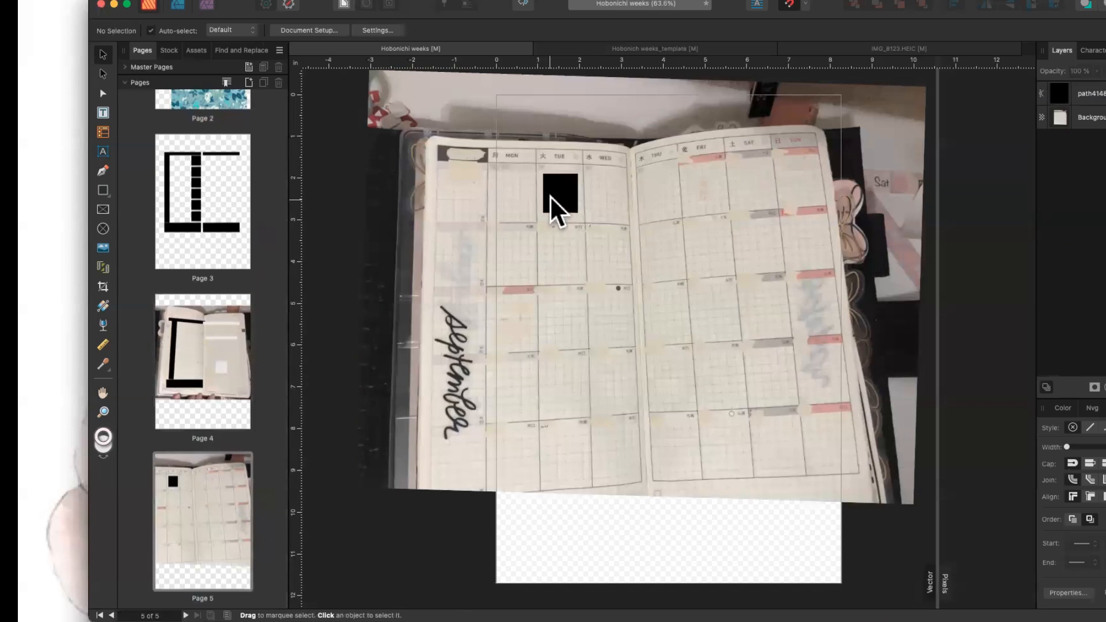
pyautogui.click(551, 196)
pyautogui.moveTo(560, 188); pyautogui.dragTo(556, 178)
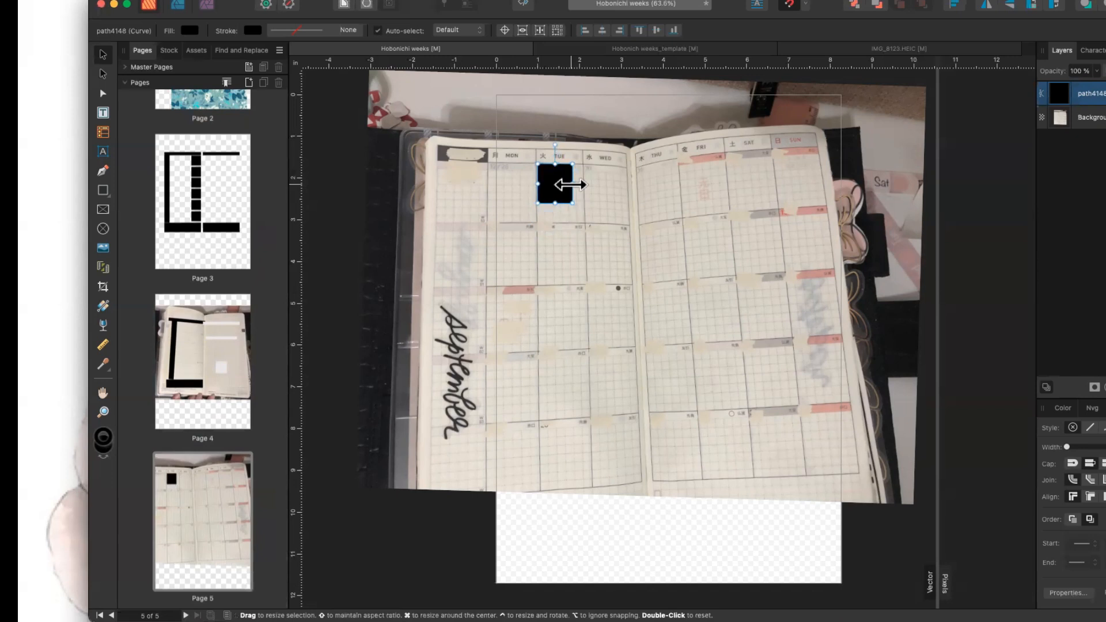
# Shrink the page 5 calendar photo from its corner and align its top with the page top.
pyautogui.click(593, 266)
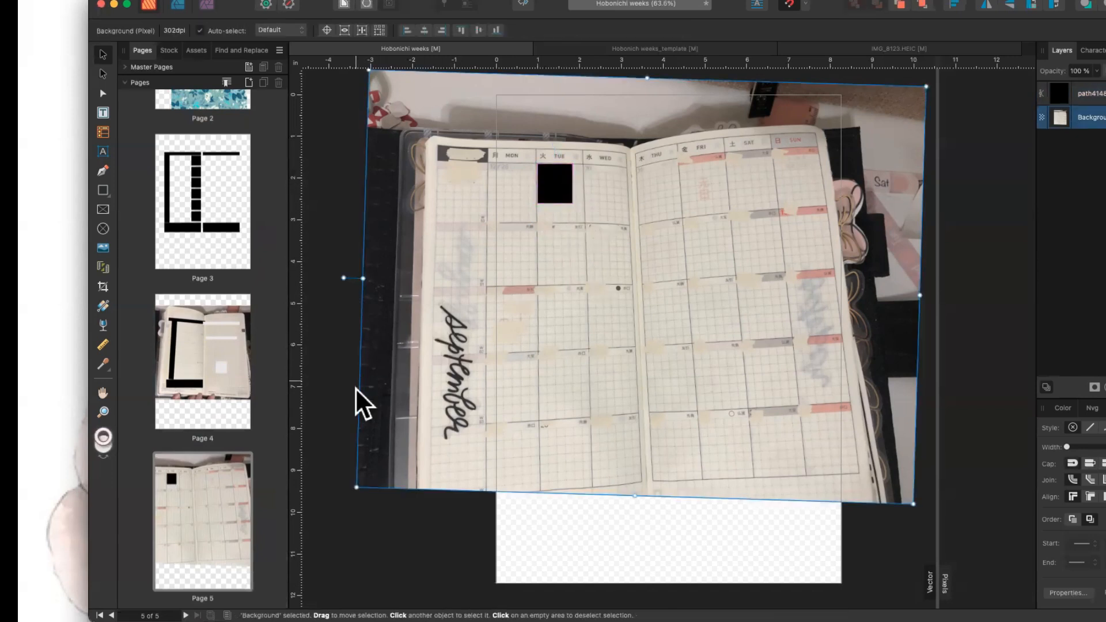
pyautogui.moveTo(353, 489); pyautogui.dragTo(727, 126)
pyautogui.scroll(8, 728, 125)
pyautogui.hscroll(5, 728, 126)
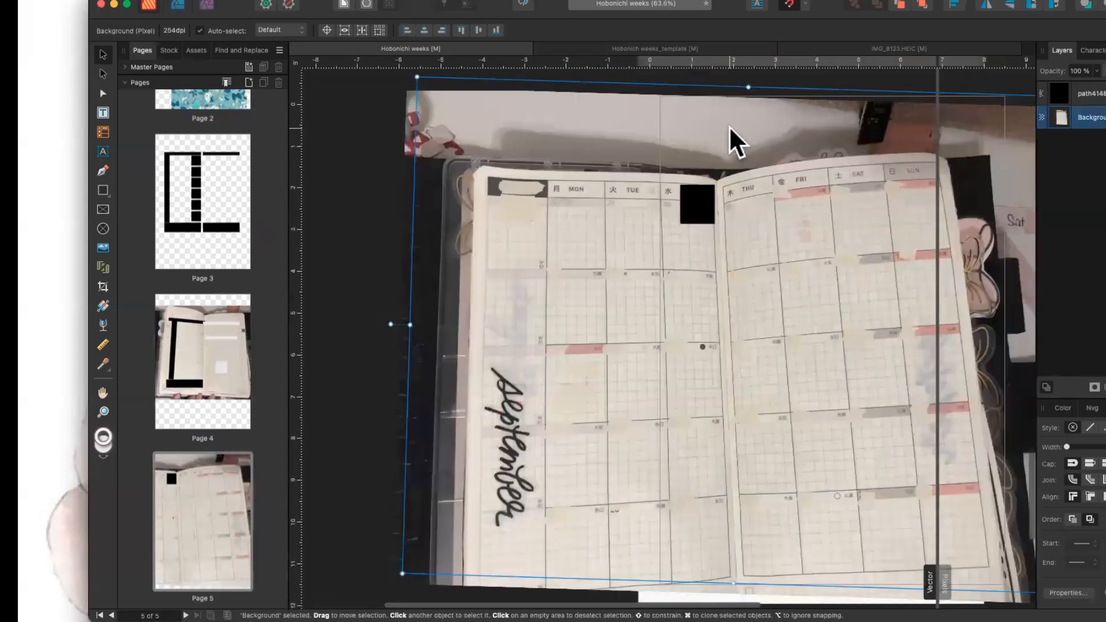
pyautogui.scroll(5, 728, 125)
pyautogui.scroll(-3, 436, 206)
pyautogui.hscroll(-4, 437, 205)
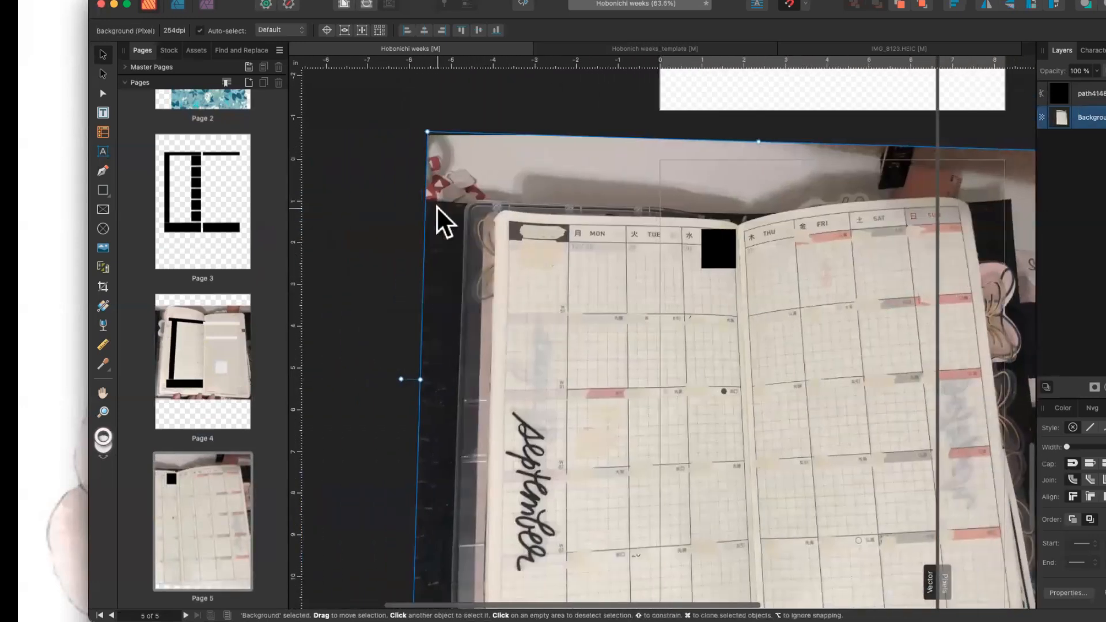
pyautogui.moveTo(425, 129); pyautogui.dragTo(592, 223)
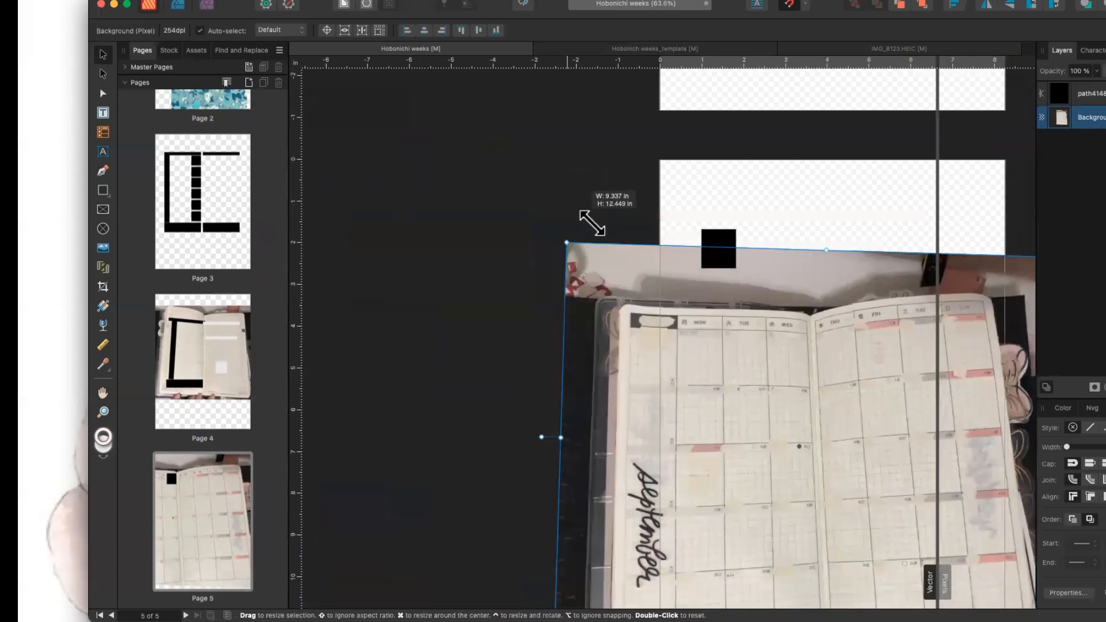
pyautogui.moveTo(686, 261); pyautogui.dragTo(664, 193)
pyautogui.moveTo(715, 244)
pyautogui.mouseDown()
pyautogui.moveTo(709, 257)
pyautogui.moveTo(719, 237)
pyautogui.mouseUp()
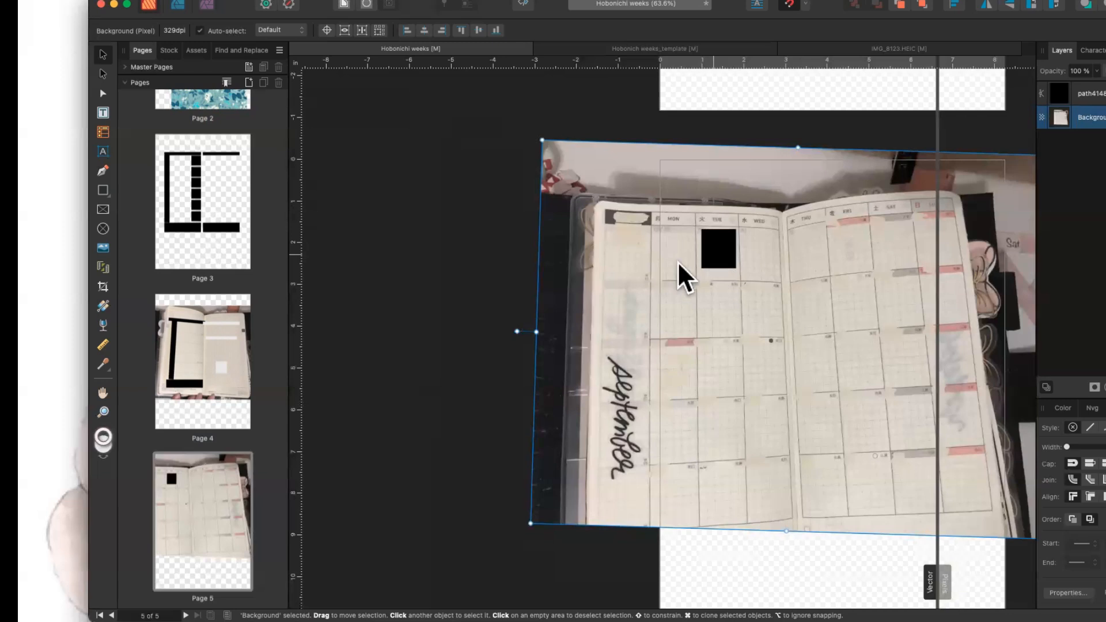
pyautogui.click(194, 354)
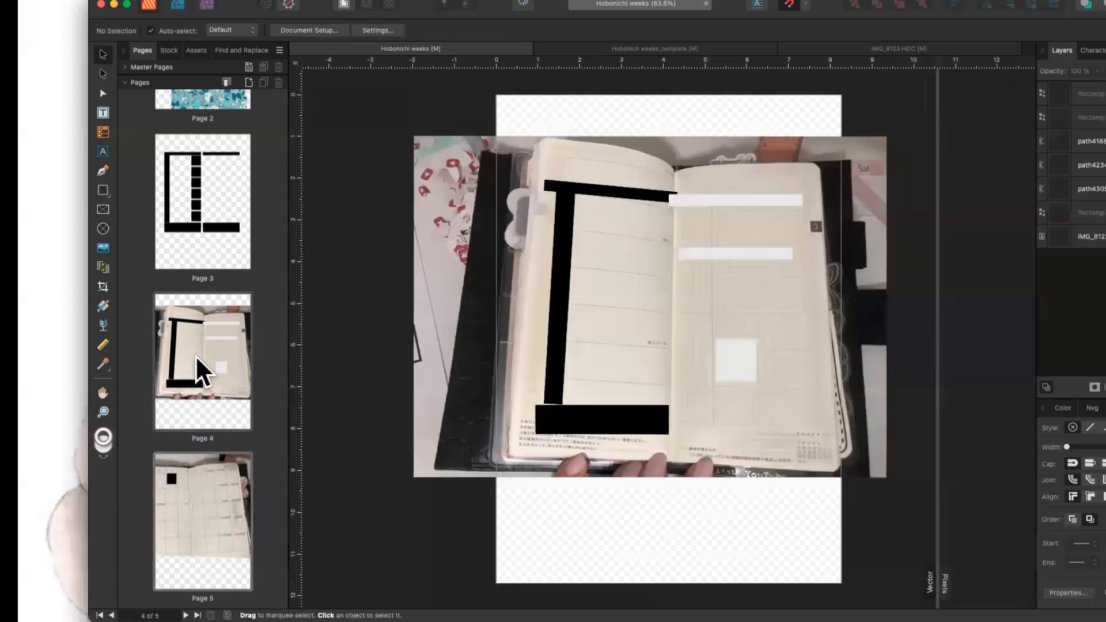
# Move page 4's small white square up and to the left.
pyautogui.moveTo(733, 349); pyautogui.dragTo(690, 322)
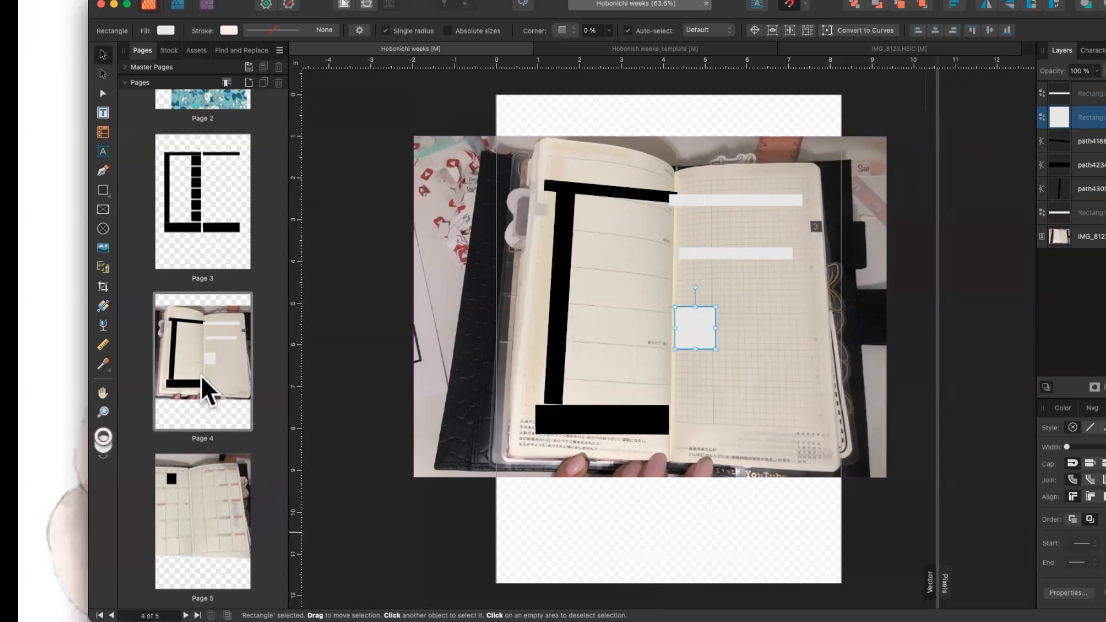
pyautogui.click(208, 228)
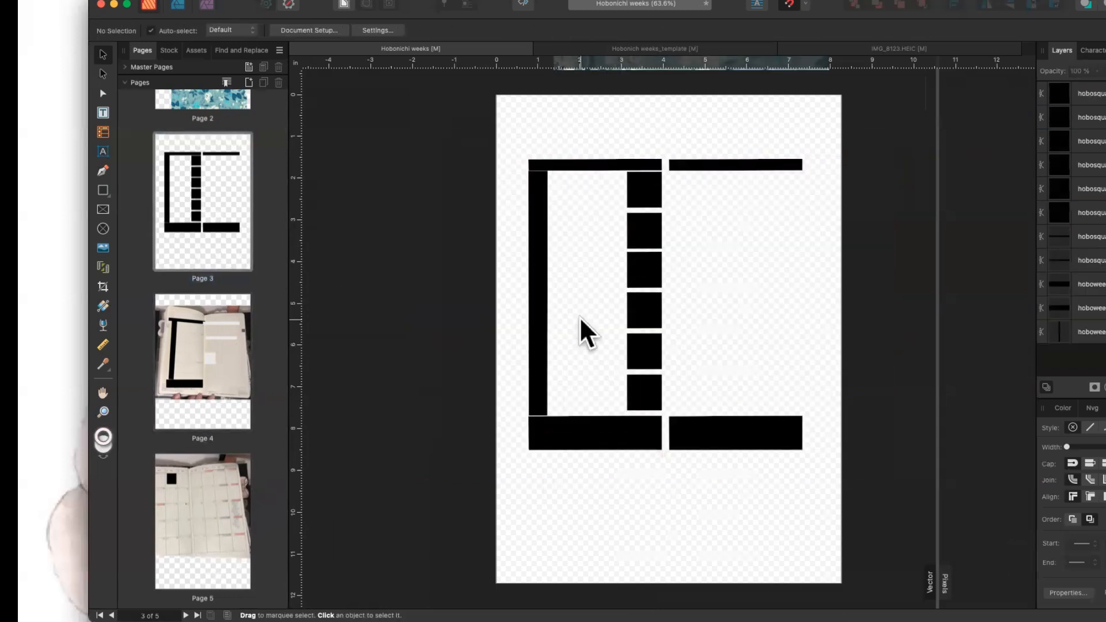
pyautogui.click(176, 520)
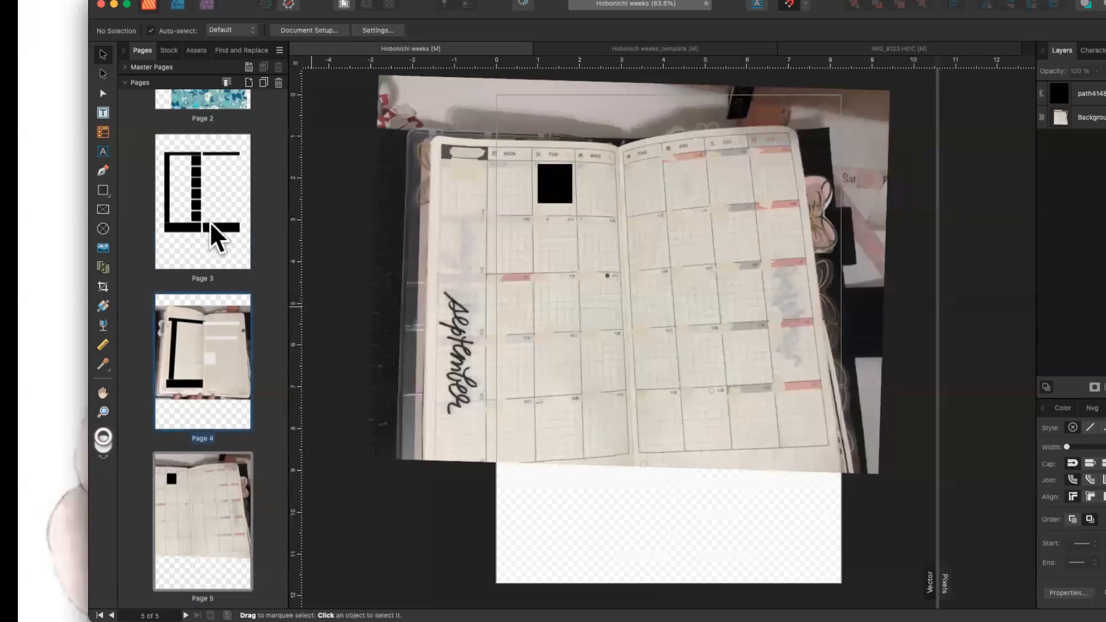
# Review page 3's bottom-left black bar, then check pages 5 and 2.
pyautogui.click(212, 248)
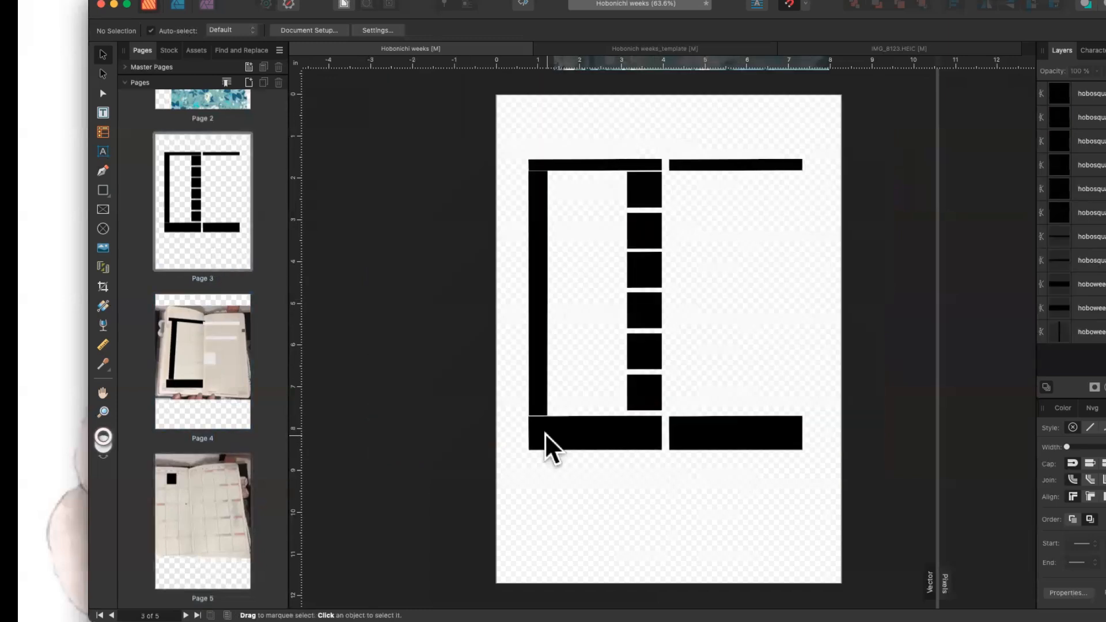
pyautogui.click(605, 435)
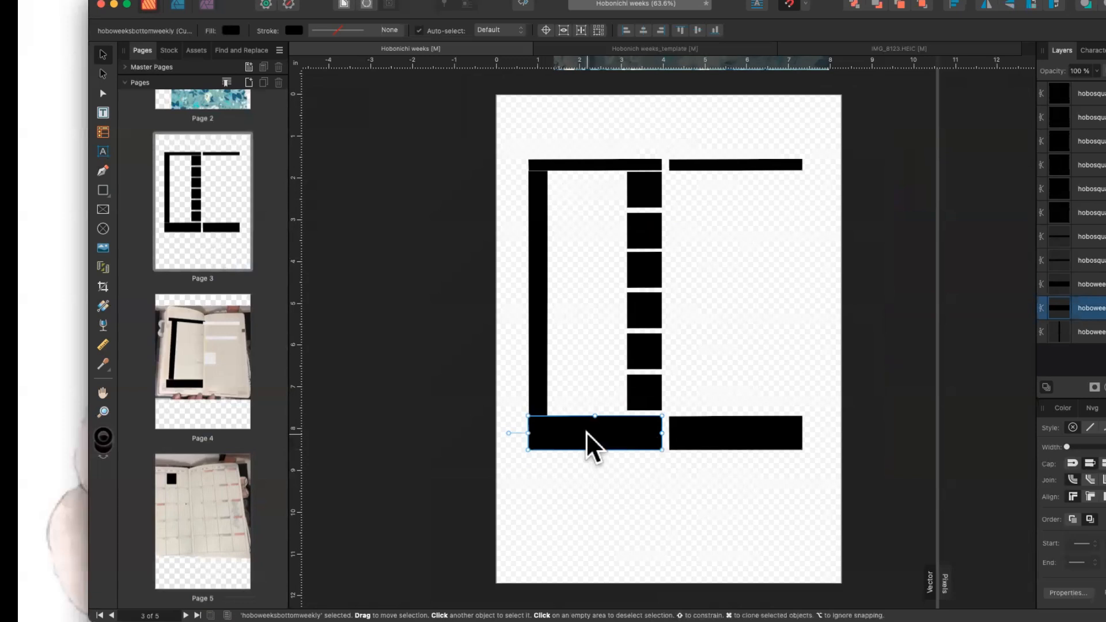
pyautogui.click(215, 550)
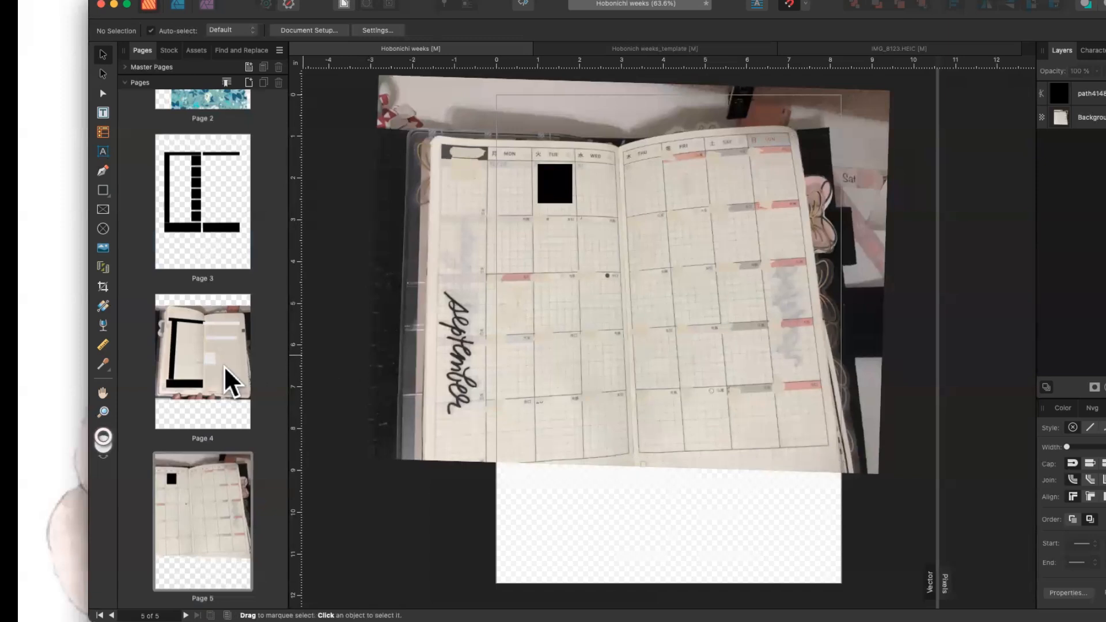
pyautogui.scroll(5, 224, 367)
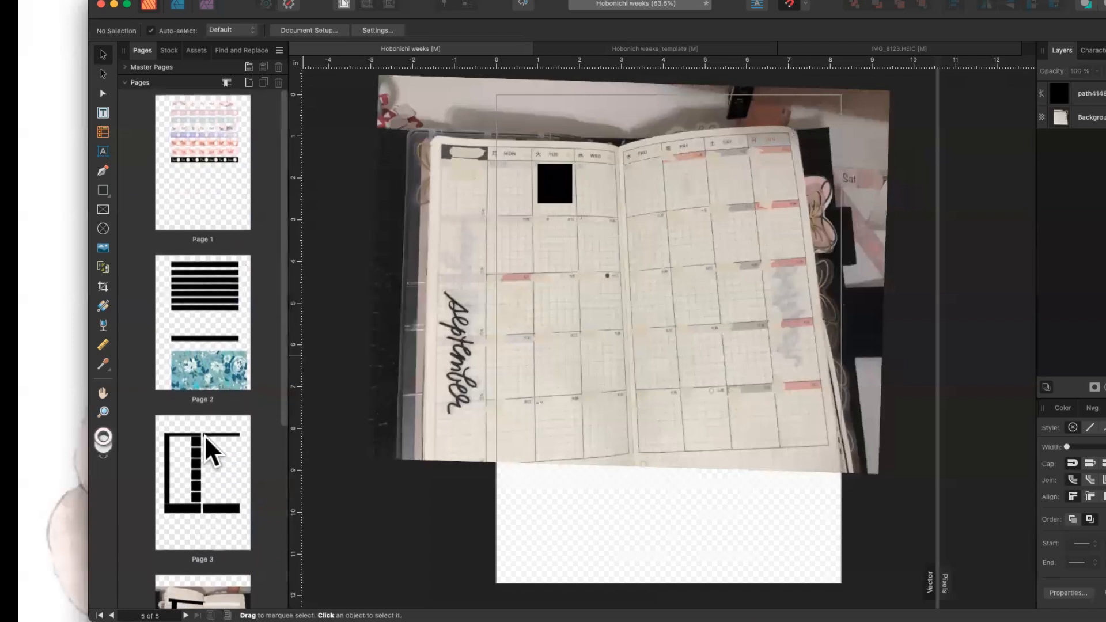
pyautogui.click(199, 299)
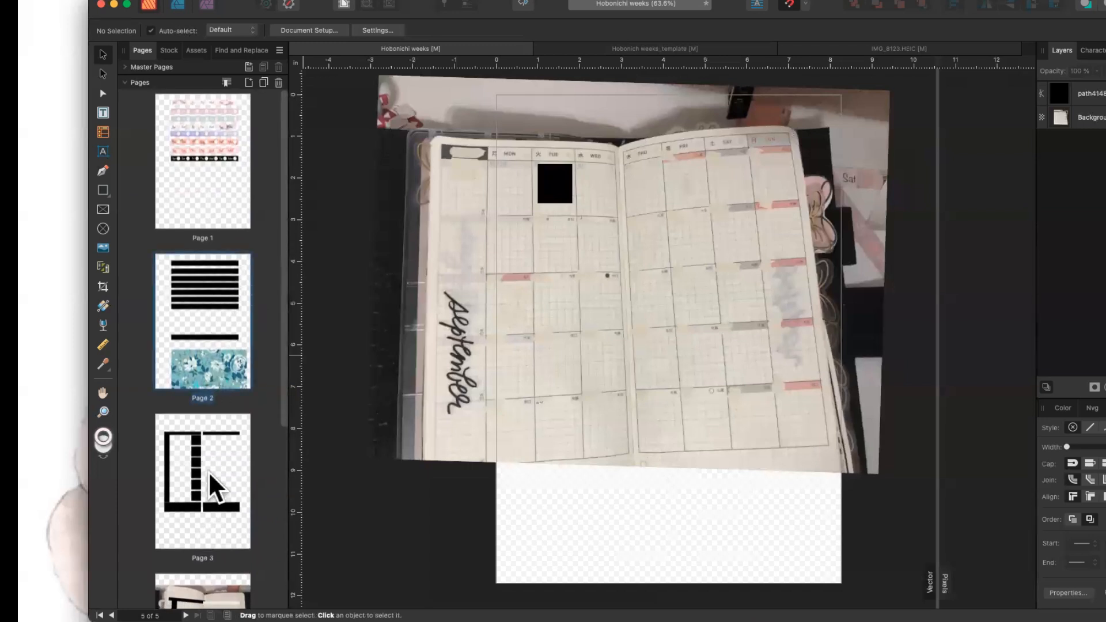
pyautogui.scroll(-5, 206, 479)
# Place page 4's vertical black bar along the left page edge and raise the bottom bar.
pyautogui.doubleClick(203, 406)
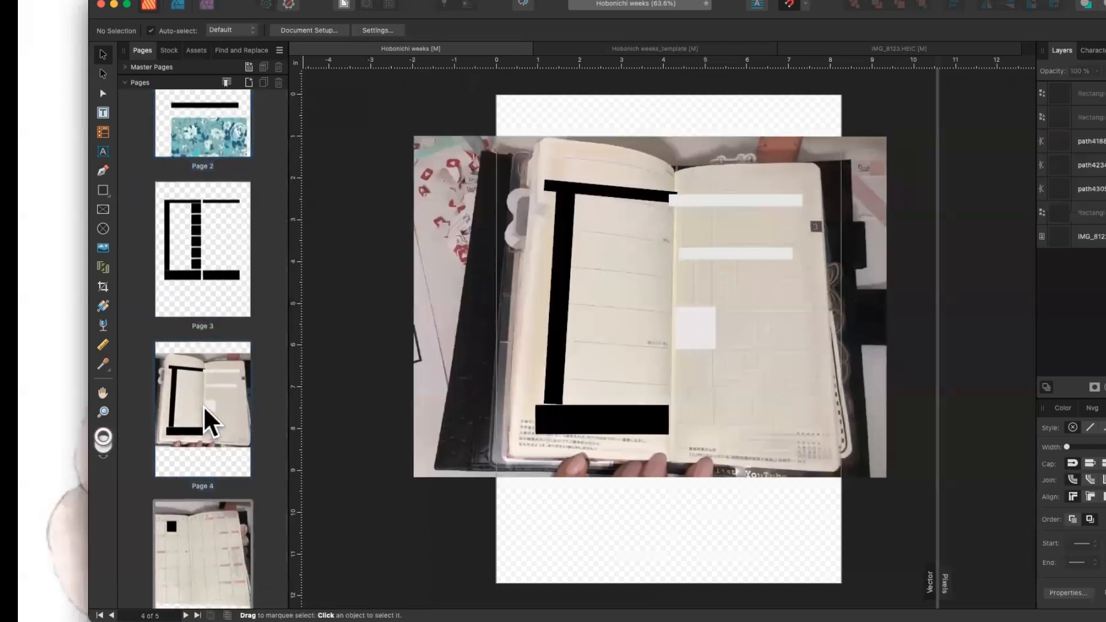
pyautogui.moveTo(561, 274); pyautogui.dragTo(748, 282)
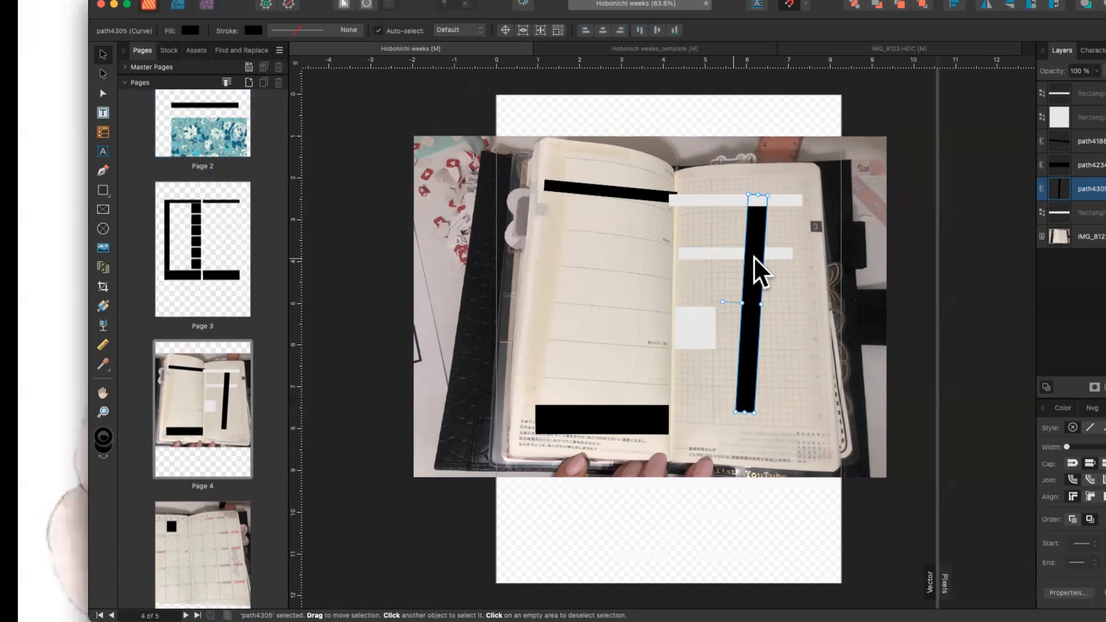
pyautogui.moveTo(757, 254); pyautogui.dragTo(556, 206)
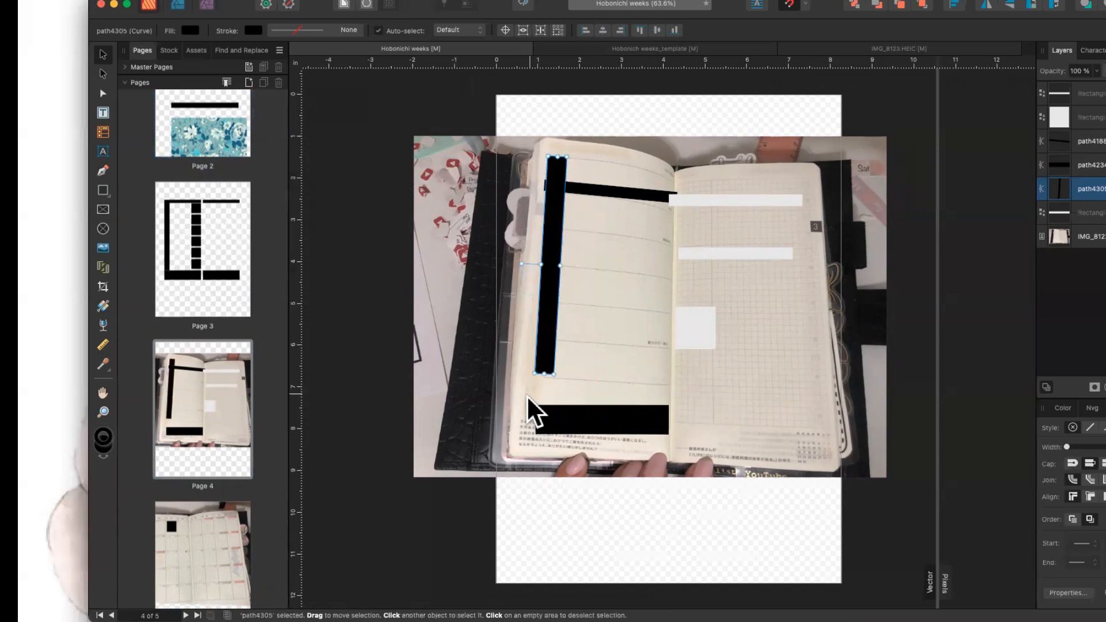
pyautogui.moveTo(548, 420); pyautogui.dragTo(540, 393)
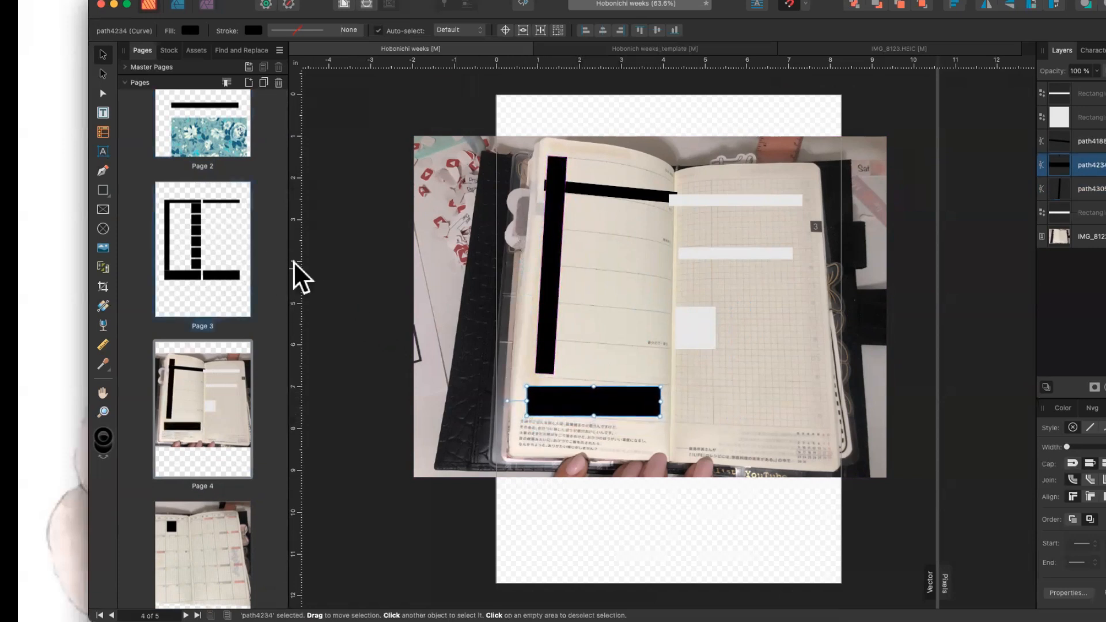
pyautogui.click(555, 217)
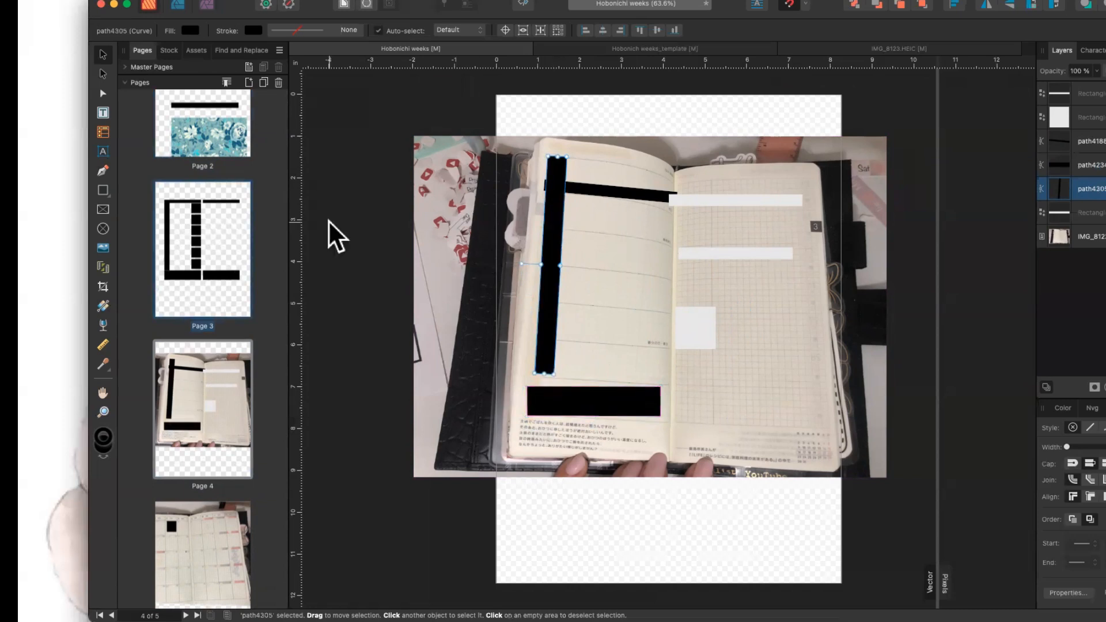
pyautogui.click(231, 227)
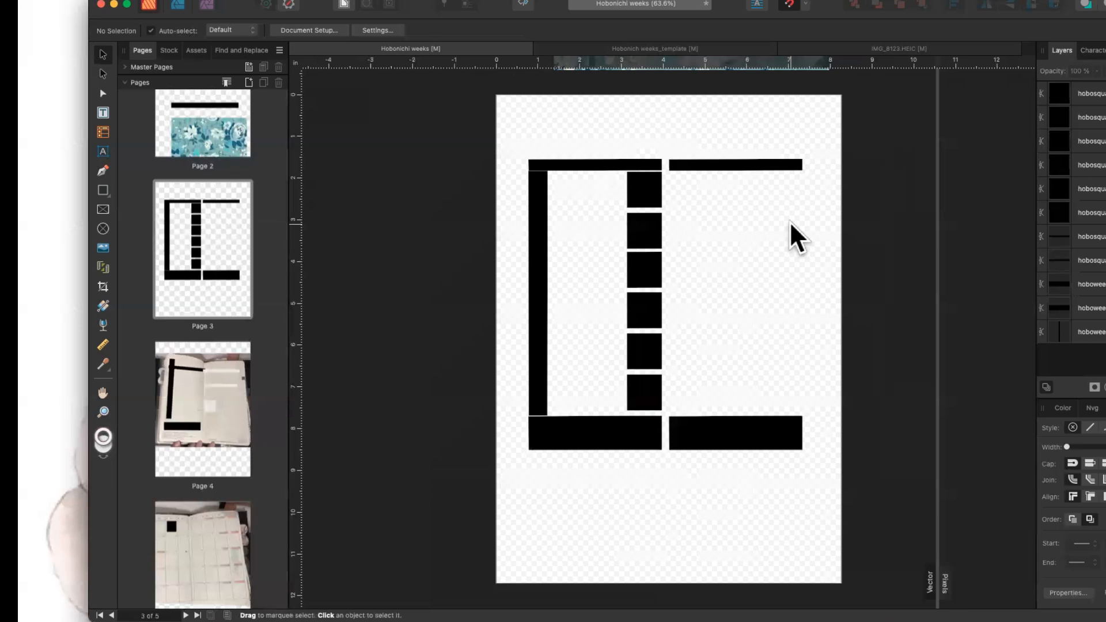
pyautogui.press('super+equal')
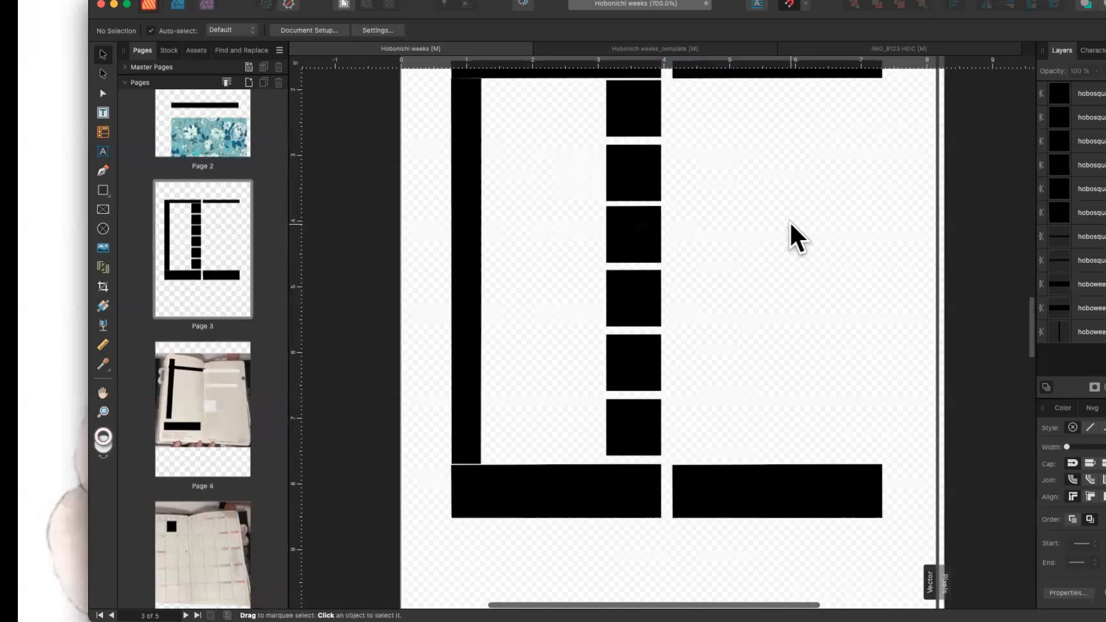
pyautogui.press('super+equal')
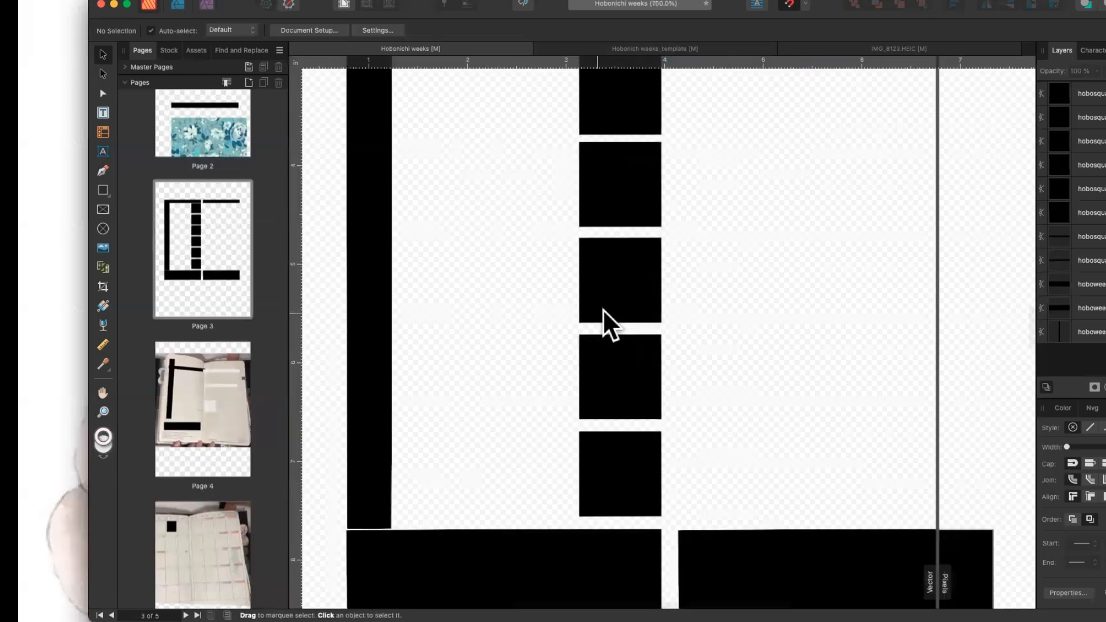
pyautogui.scroll(4, 593, 311)
pyautogui.hscroll(-2, 593, 311)
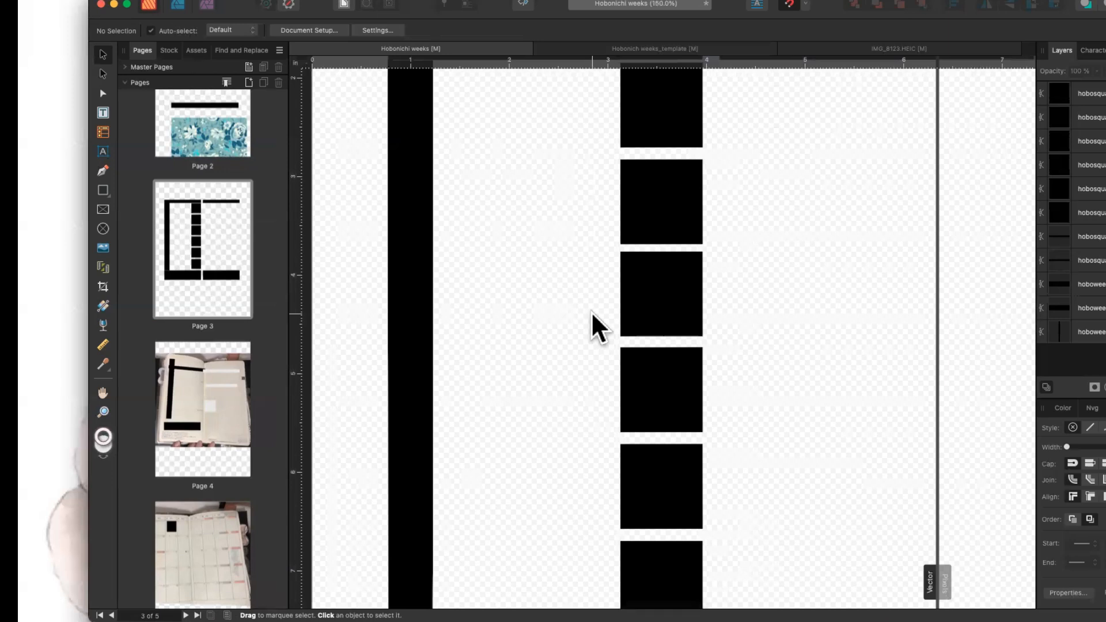
pyautogui.press('super+minus')
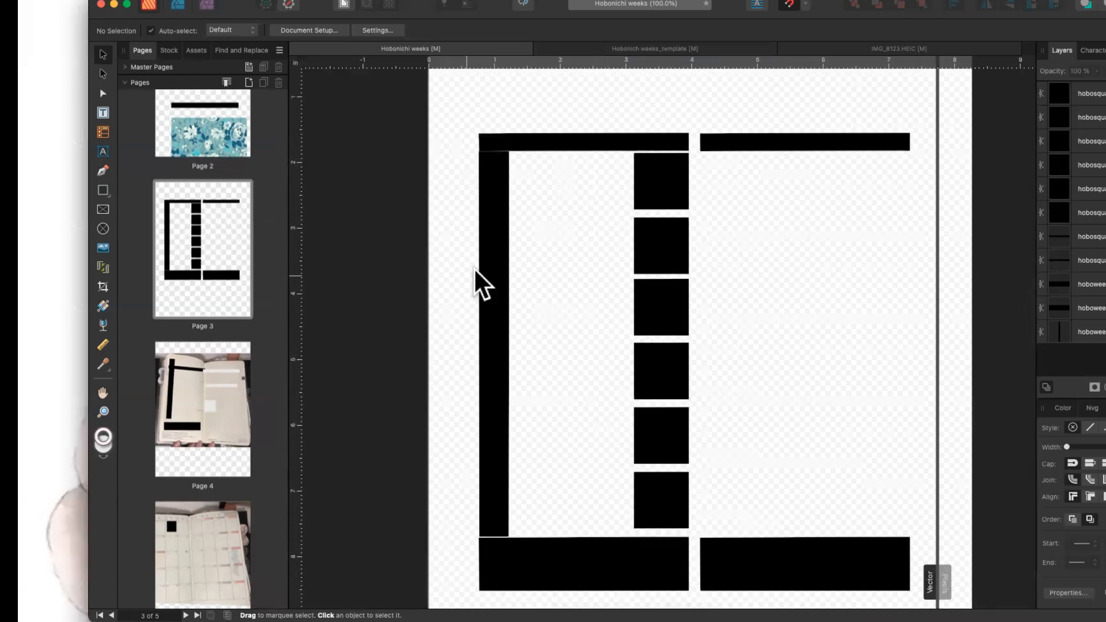
pyautogui.click(542, 136)
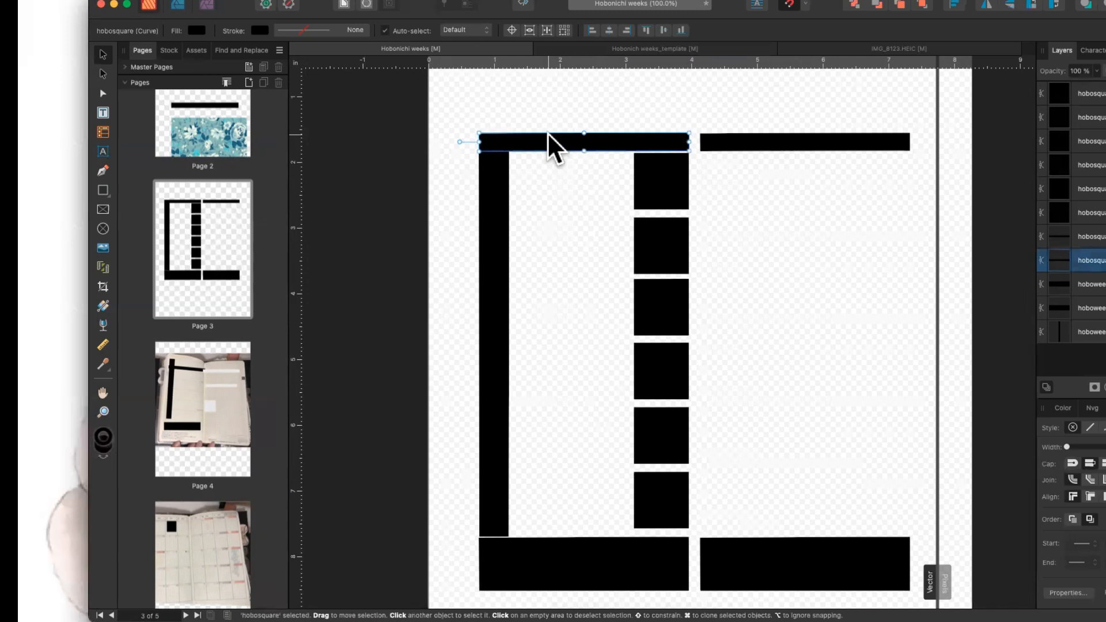
pyautogui.moveTo(458, 141); pyautogui.dragTo(459, 141)
pyautogui.click(550, 201)
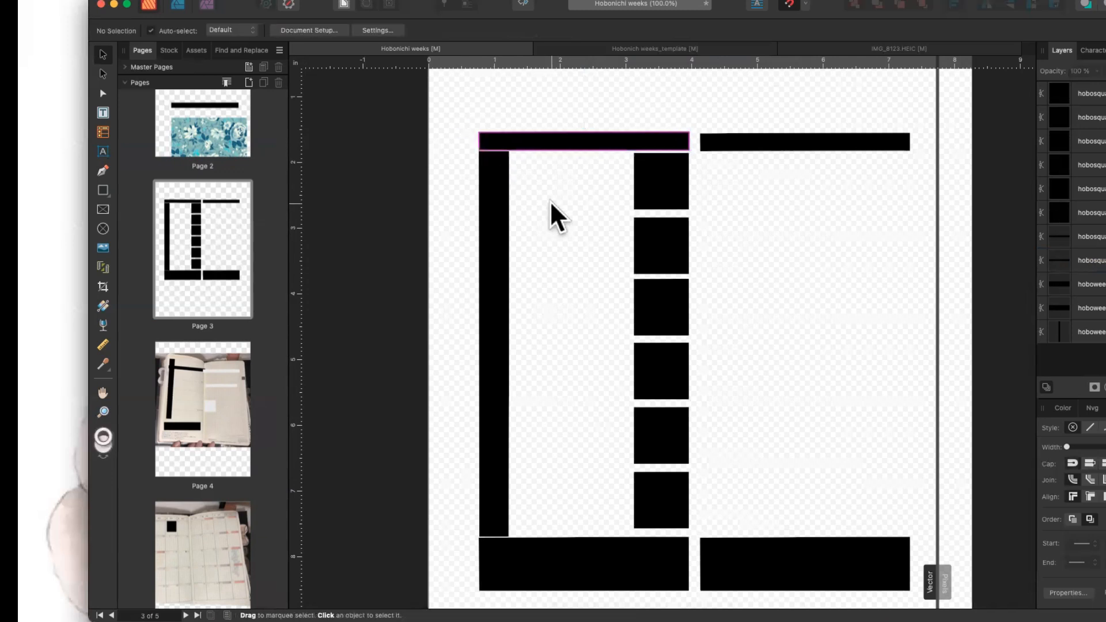
pyautogui.click(493, 190)
pyautogui.click(455, 211)
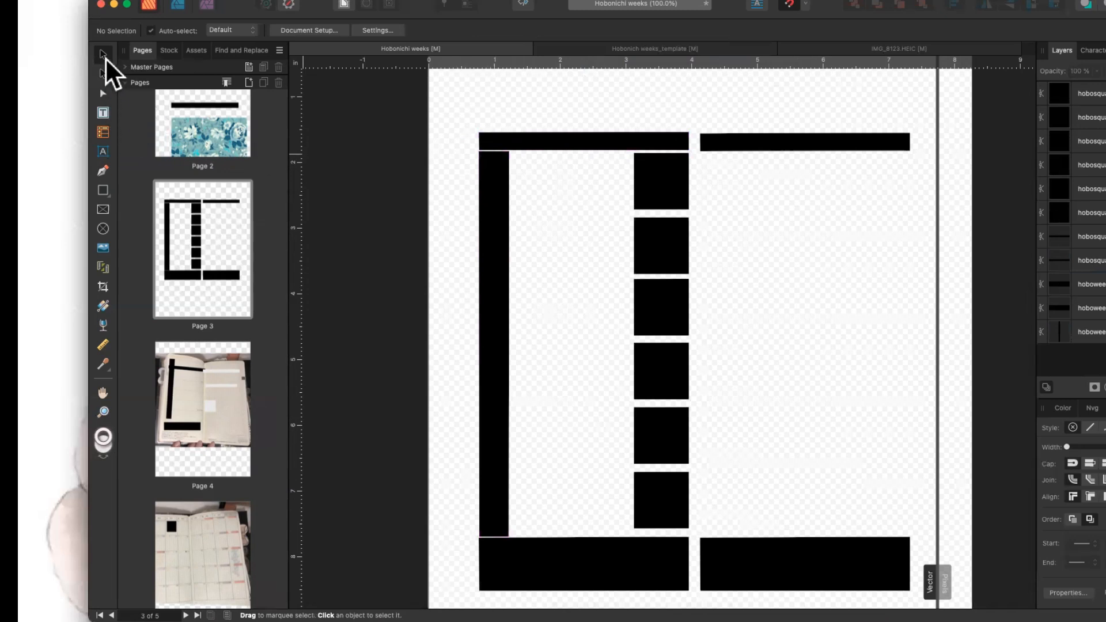
# Draw a tall trial rectangle over page 3's vertical black bar.
pyautogui.click(103, 190)
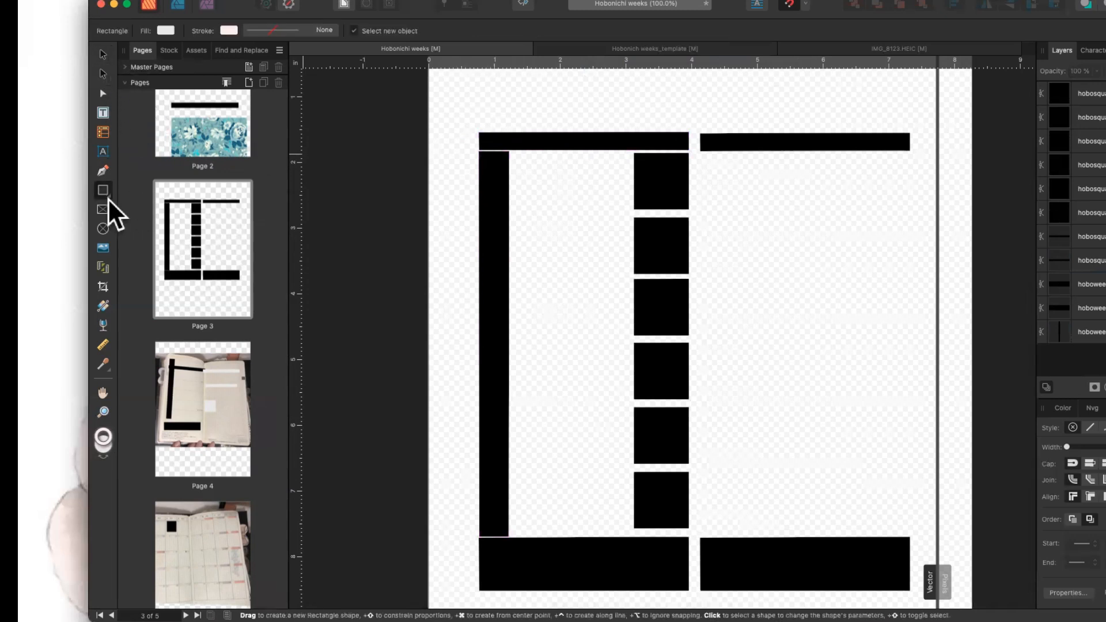
pyautogui.click(107, 196)
pyautogui.click(155, 196)
pyautogui.moveTo(479, 150); pyautogui.dragTo(505, 534)
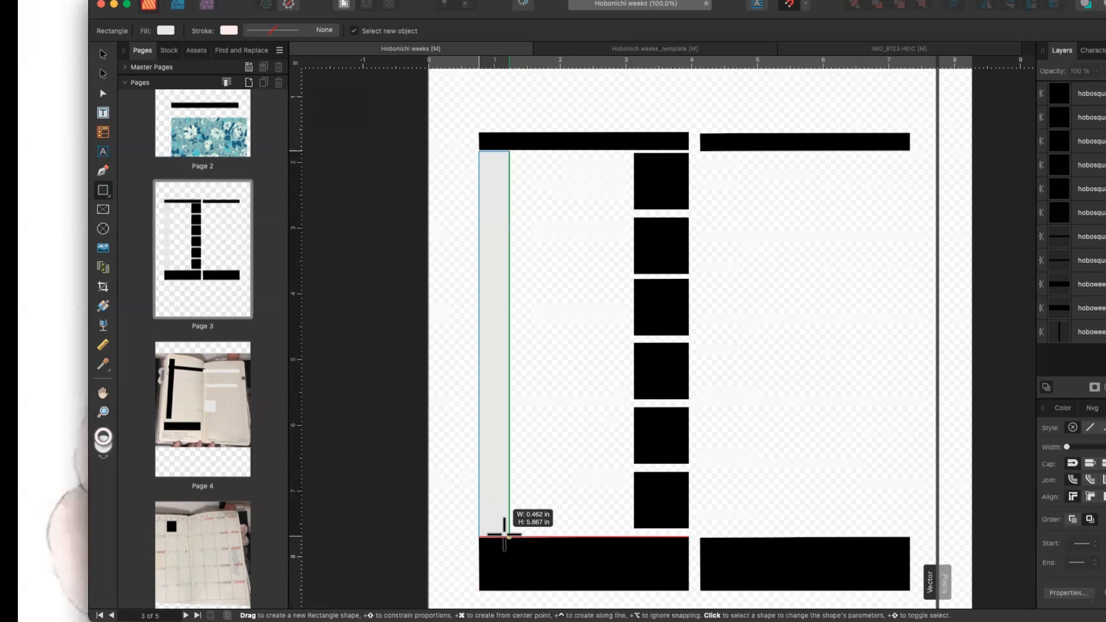
pyautogui.moveTo(504, 534); pyautogui.dragTo(505, 536)
# Delete the tiny stray rectangle and the pale tall trial rectangle.
pyautogui.click(533, 503)
pyautogui.click(499, 498)
pyautogui.moveTo(493, 495)
pyautogui.mouseDown()
pyautogui.moveTo(590, 505)
pyautogui.moveTo(502, 496)
pyautogui.mouseUp()
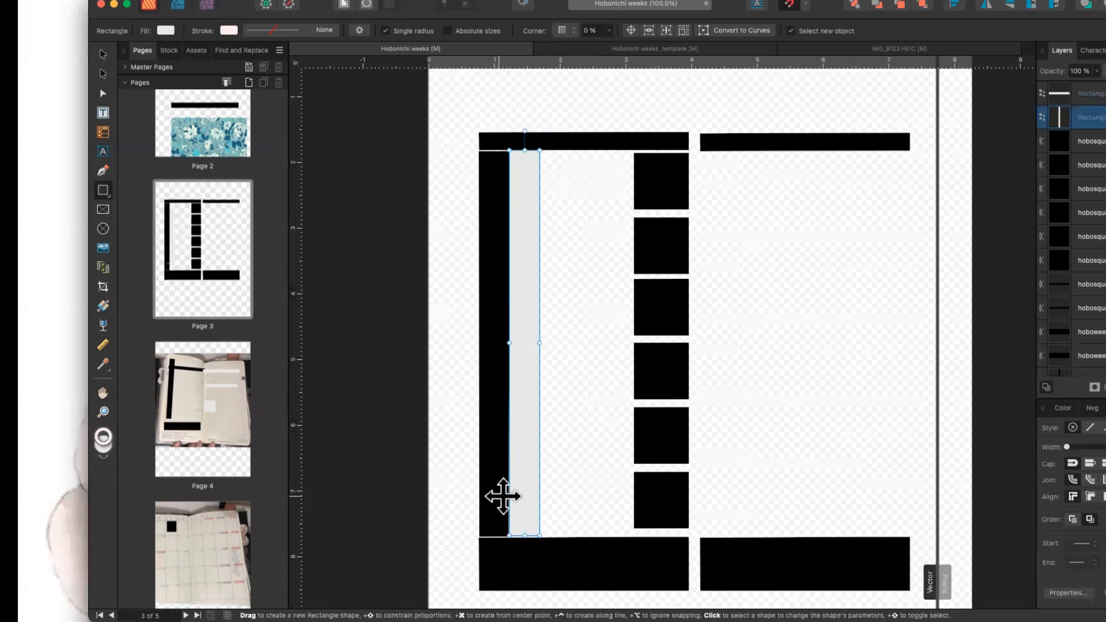
pyautogui.click(502, 496)
pyautogui.press('Delete')
pyautogui.click(531, 476)
pyautogui.moveTo(538, 471); pyautogui.dragTo(580, 472)
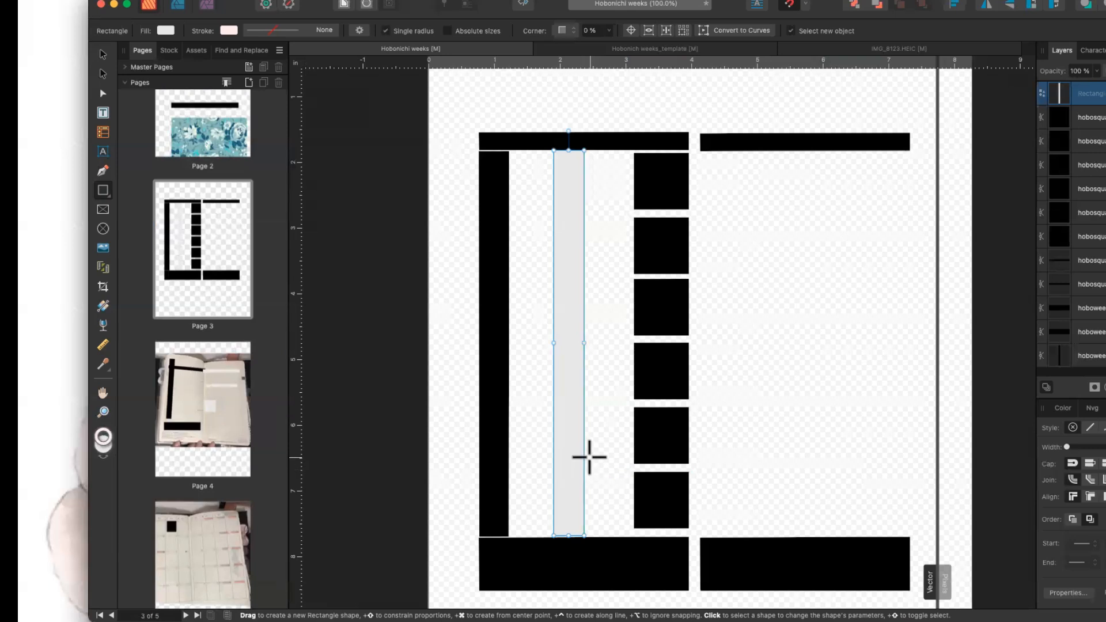
pyautogui.press('Delete')
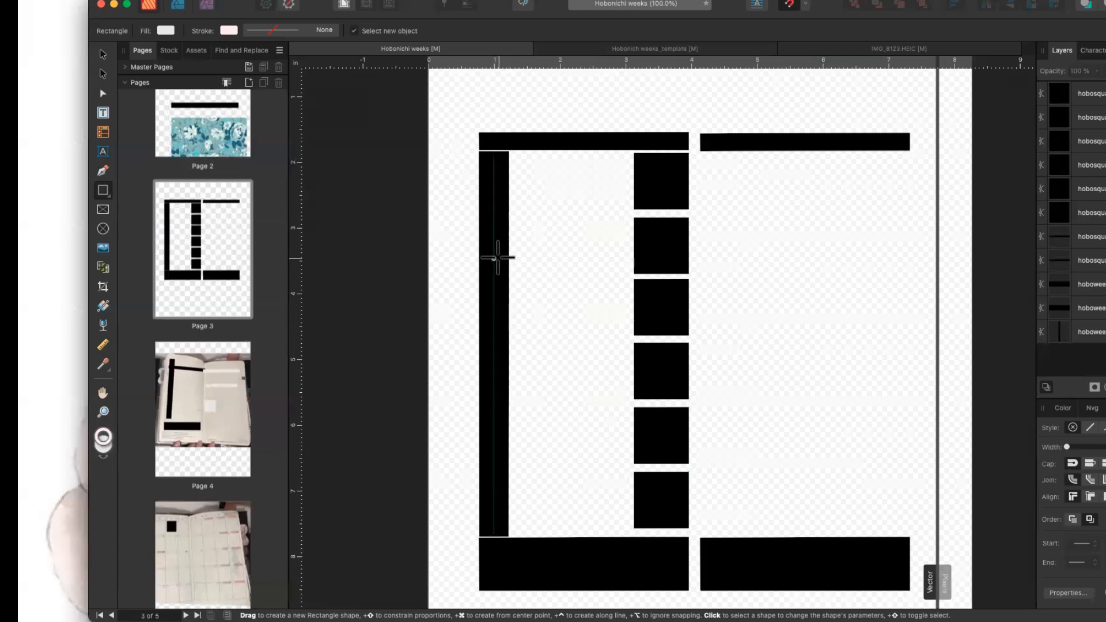
# Select page 3's vertical and top black bars before switching to page 4.
pyautogui.click(493, 183)
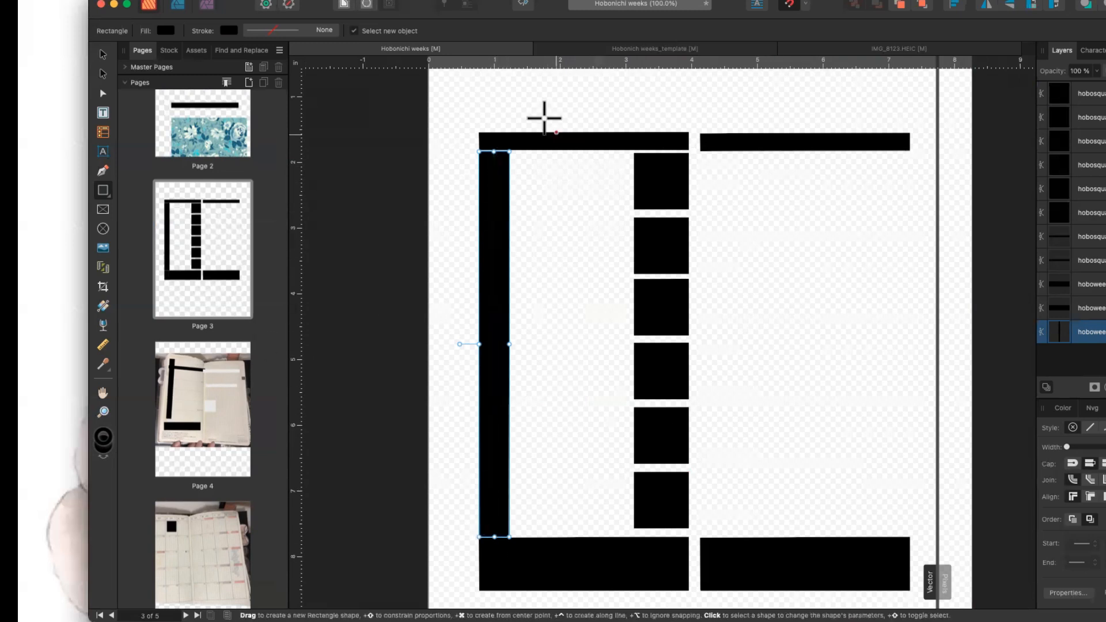
pyautogui.click(527, 140)
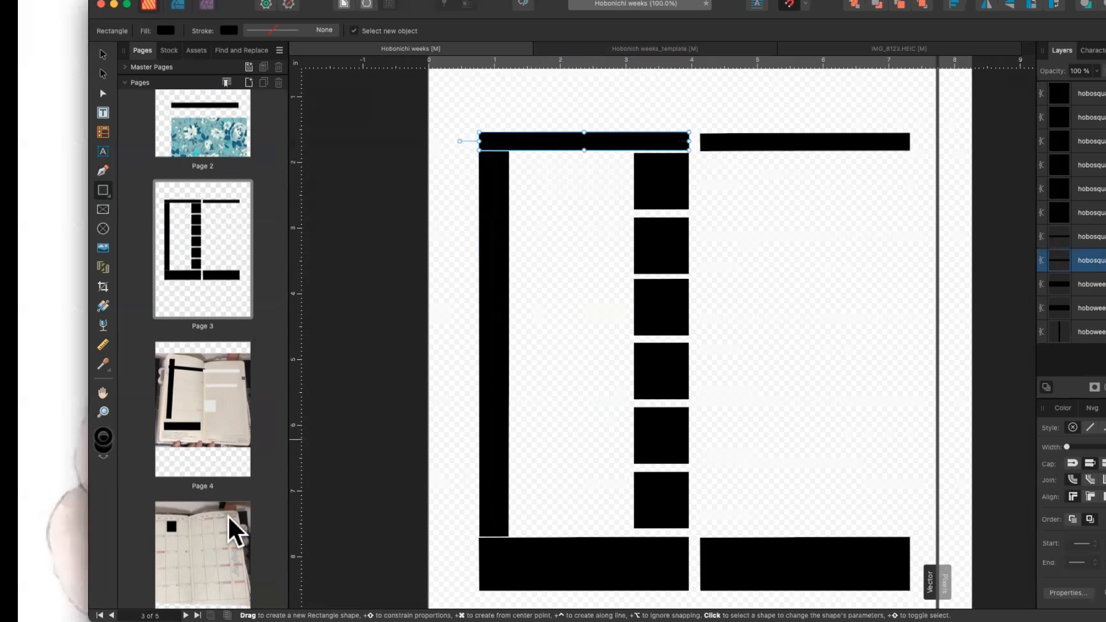
pyautogui.click(225, 412)
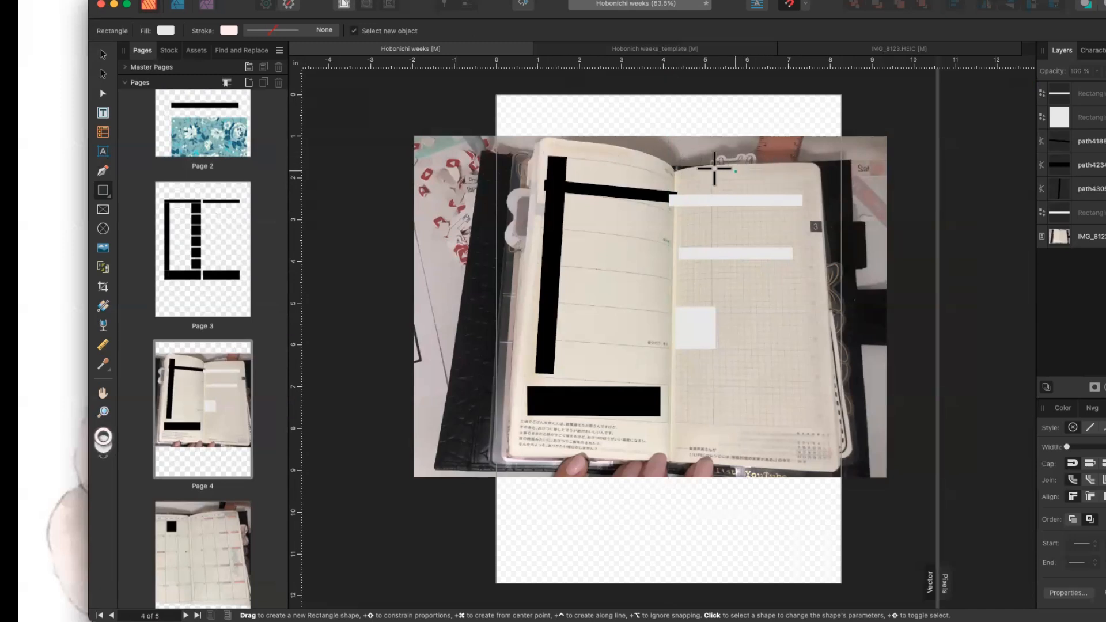
pyautogui.click(171, 226)
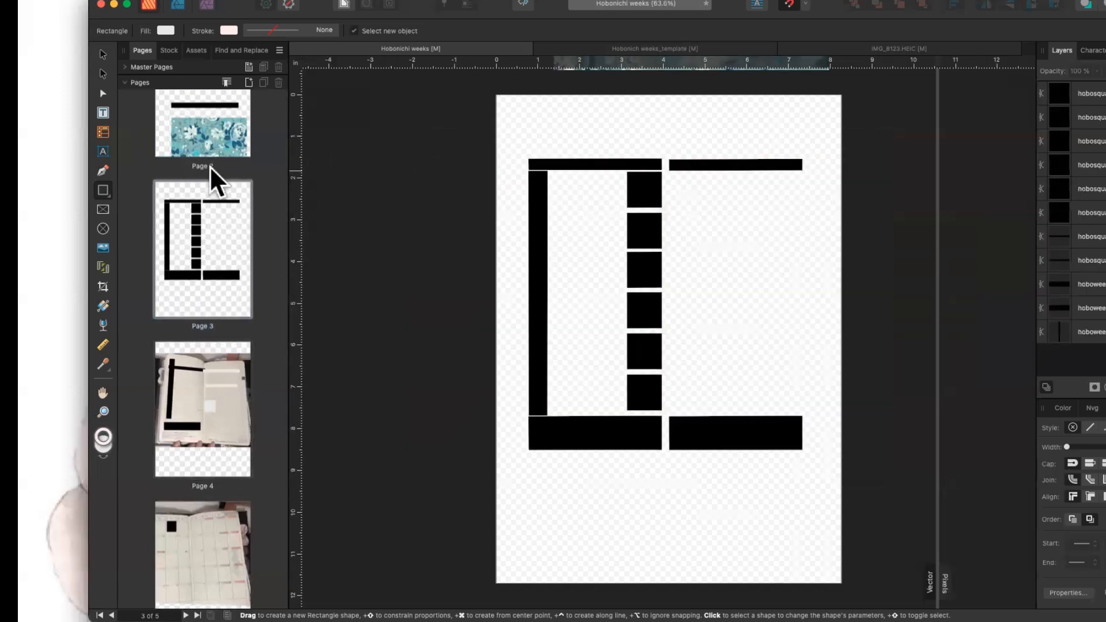
pyautogui.press('super+equal')
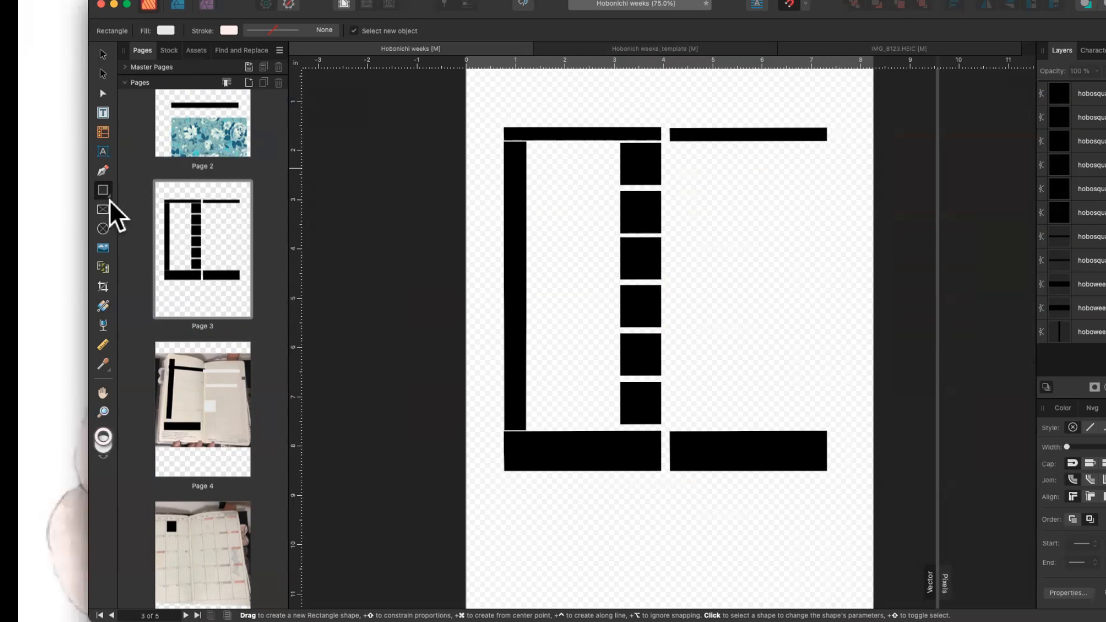
pyautogui.moveTo(503, 128); pyautogui.dragTo(659, 136)
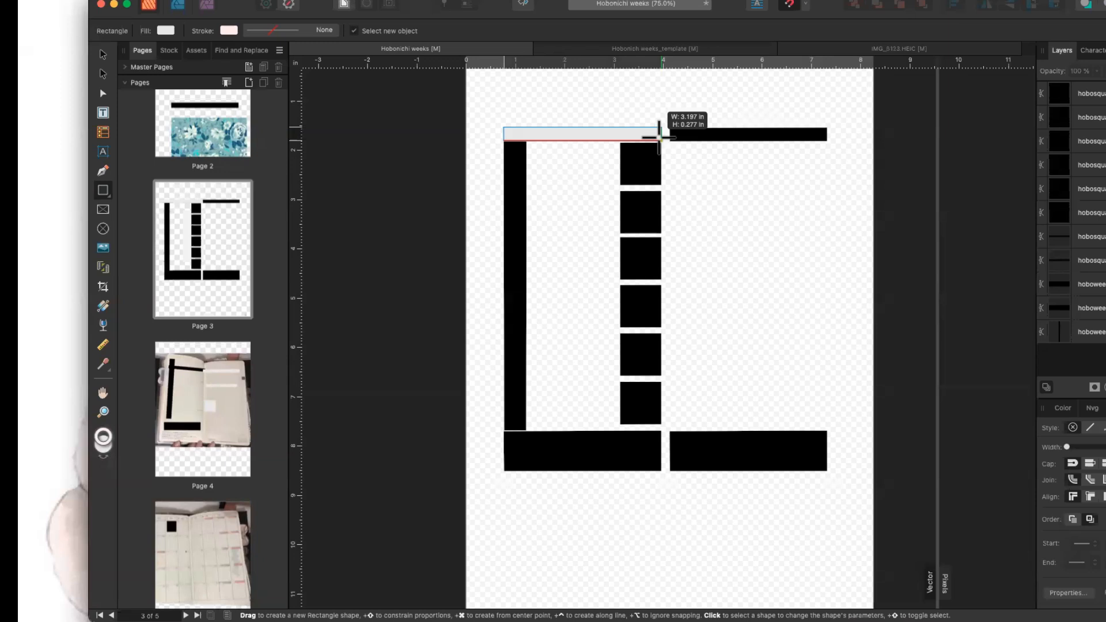
pyautogui.moveTo(659, 137); pyautogui.dragTo(661, 139)
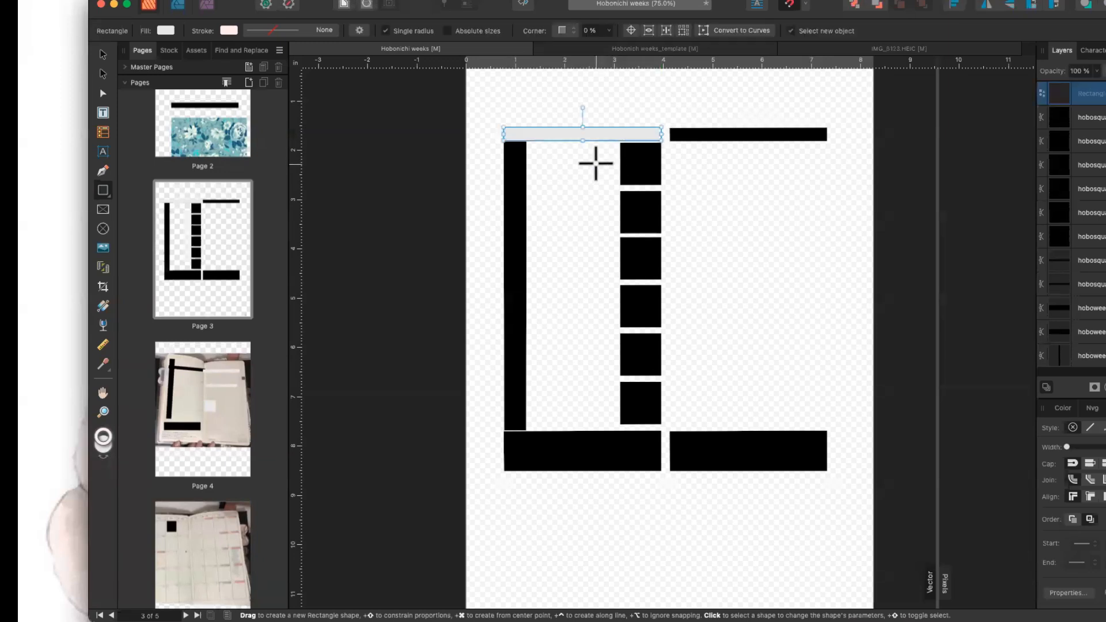
pyautogui.moveTo(562, 141); pyautogui.dragTo(722, 185)
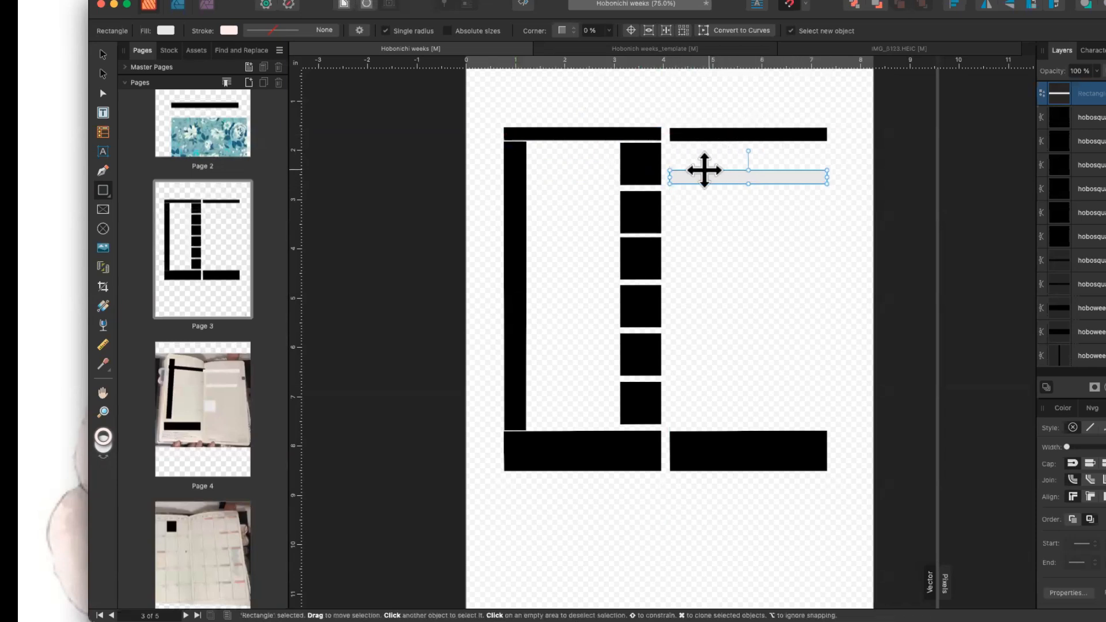
pyautogui.press('Delete')
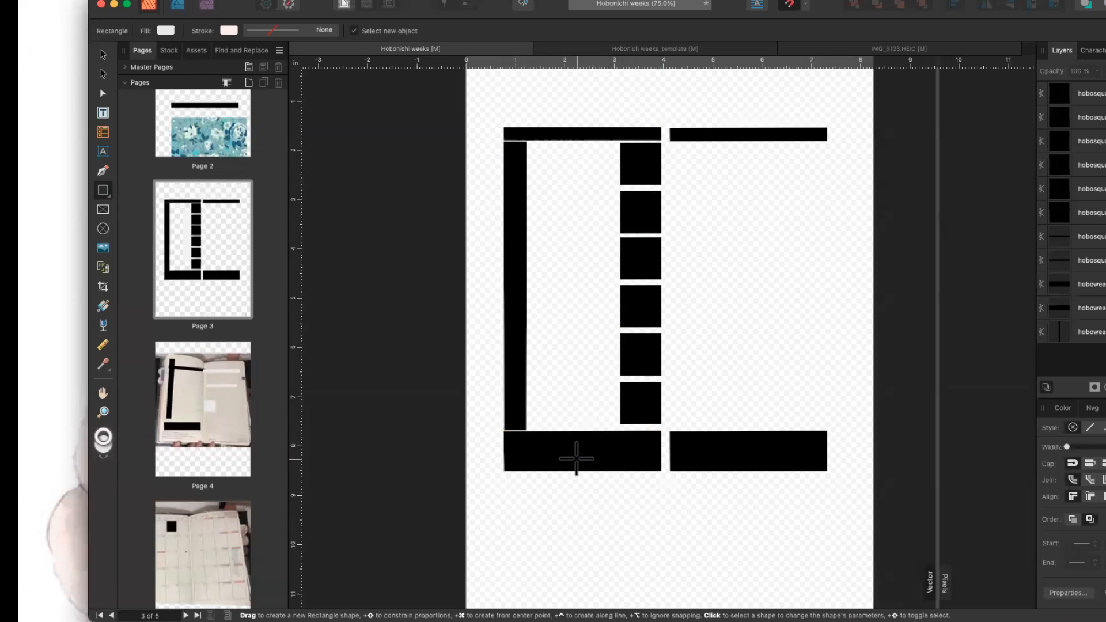
pyautogui.click(180, 427)
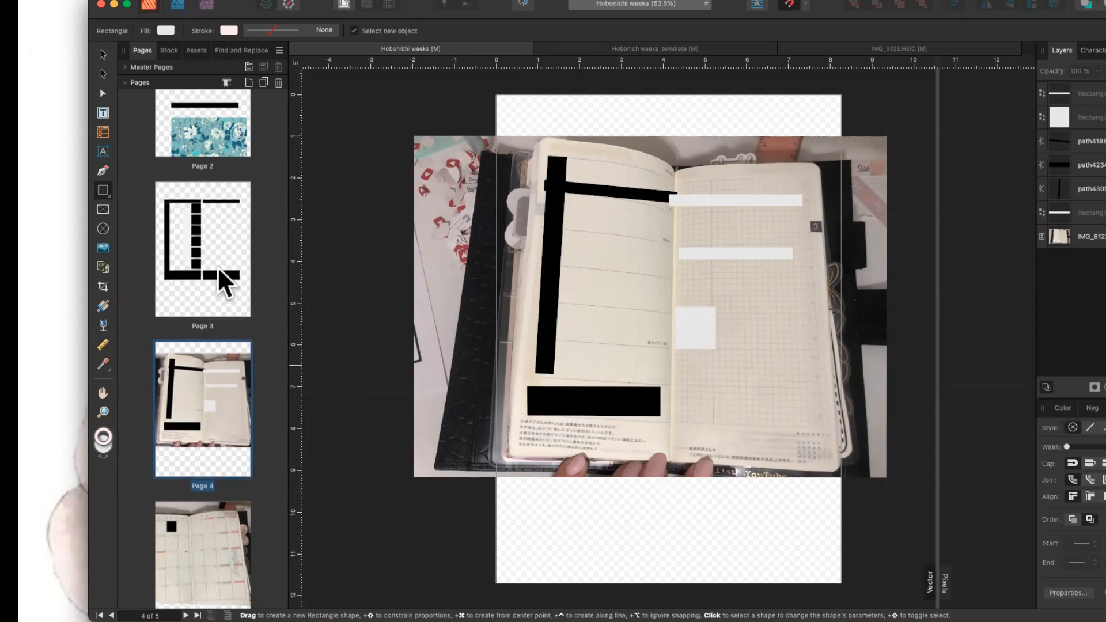
# On page 3, draw a test rectangle over the bottom-left bar and delete it.
pyautogui.click(209, 282)
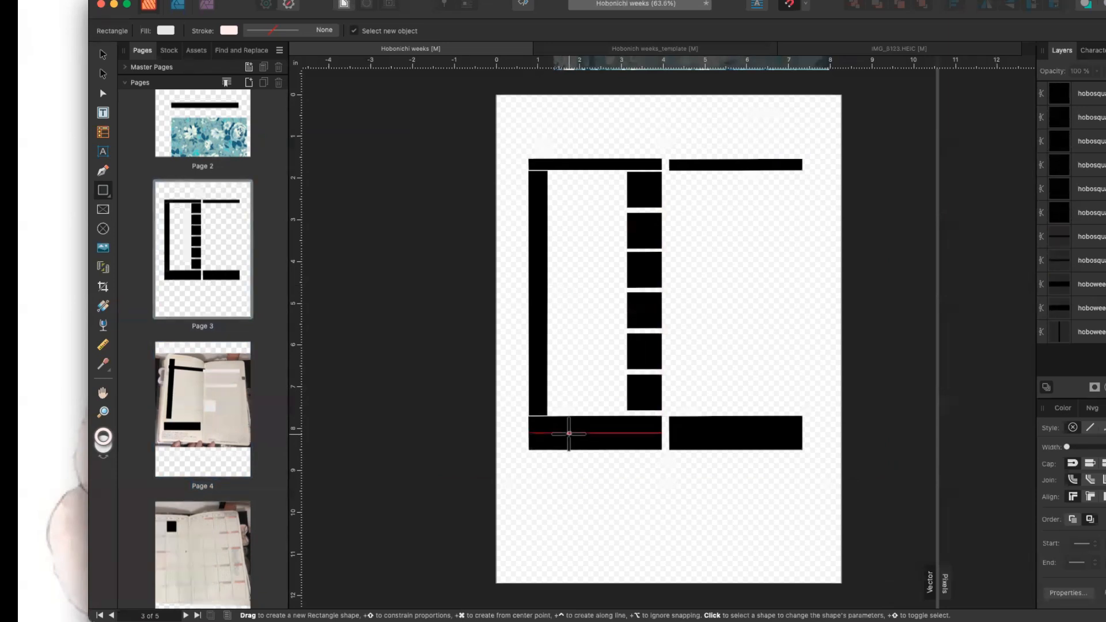
pyautogui.moveTo(528, 415); pyautogui.dragTo(657, 449)
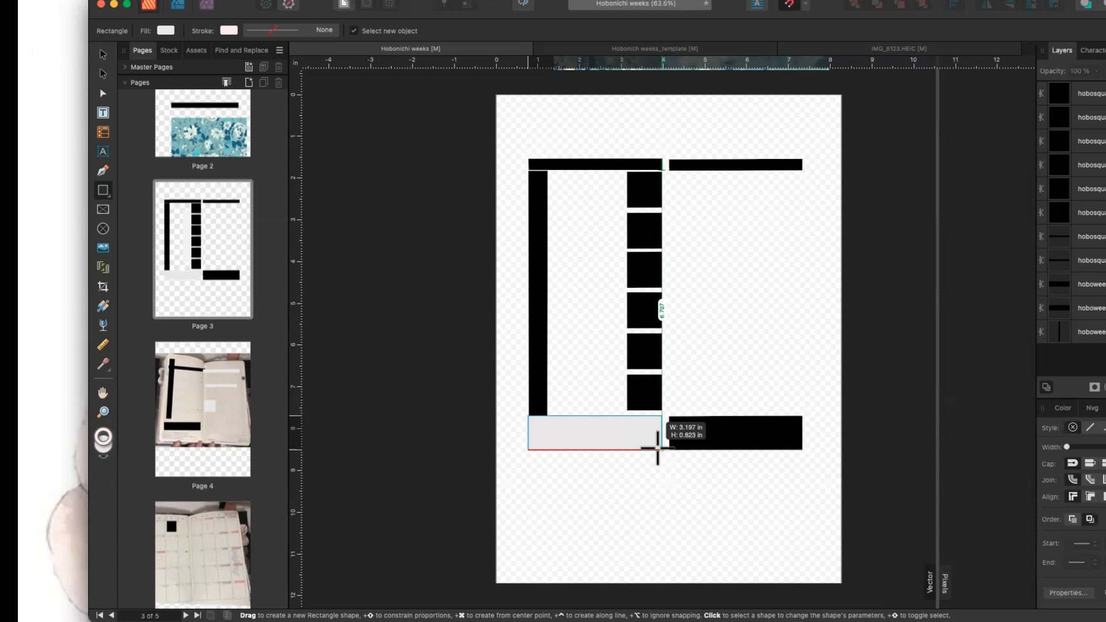
pyautogui.moveTo(657, 448); pyautogui.dragTo(657, 449)
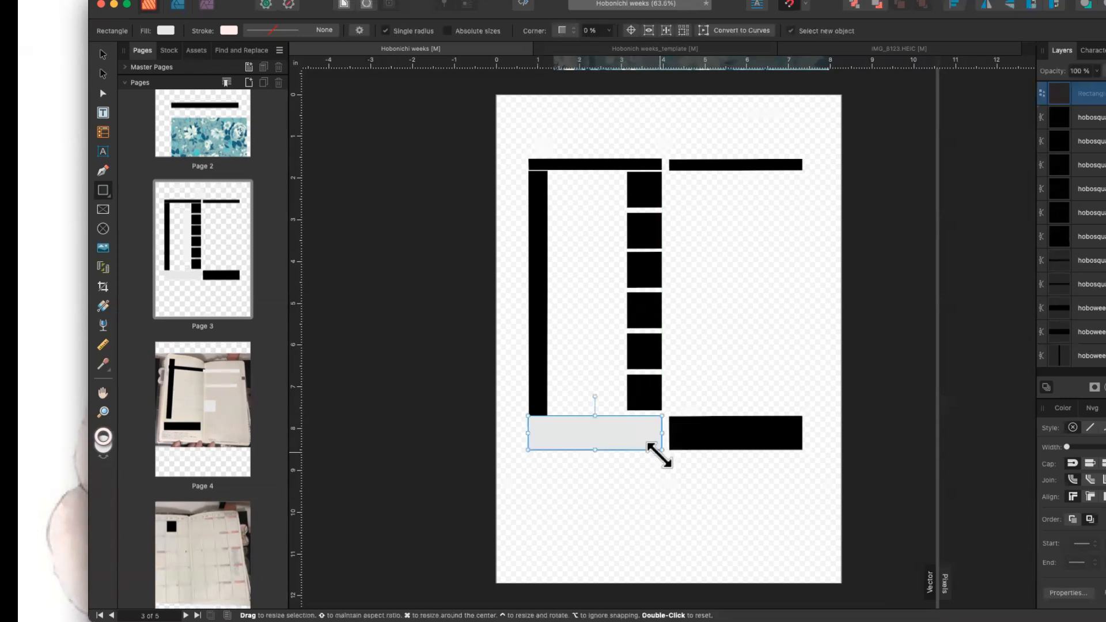
pyautogui.click(660, 470)
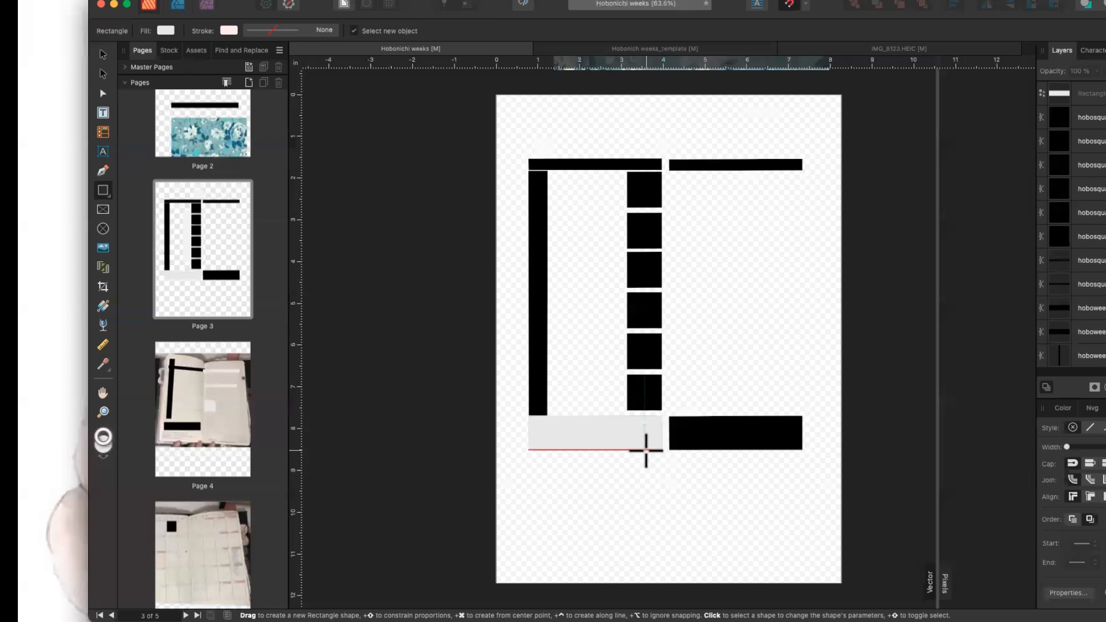
pyautogui.click(640, 450)
pyautogui.press('Delete')
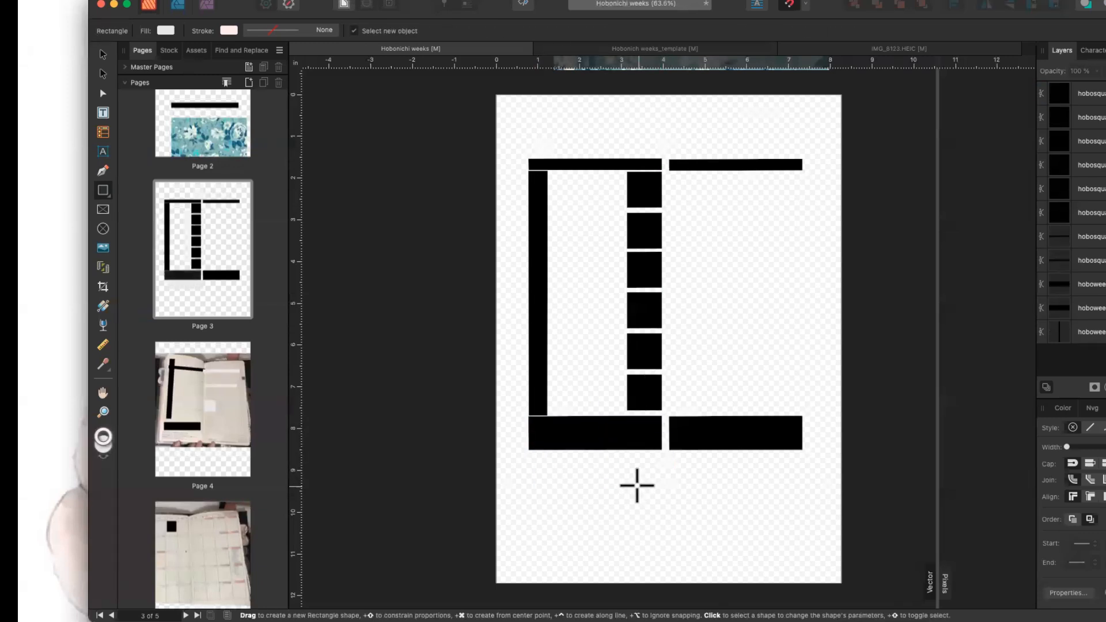
pyautogui.click(639, 180)
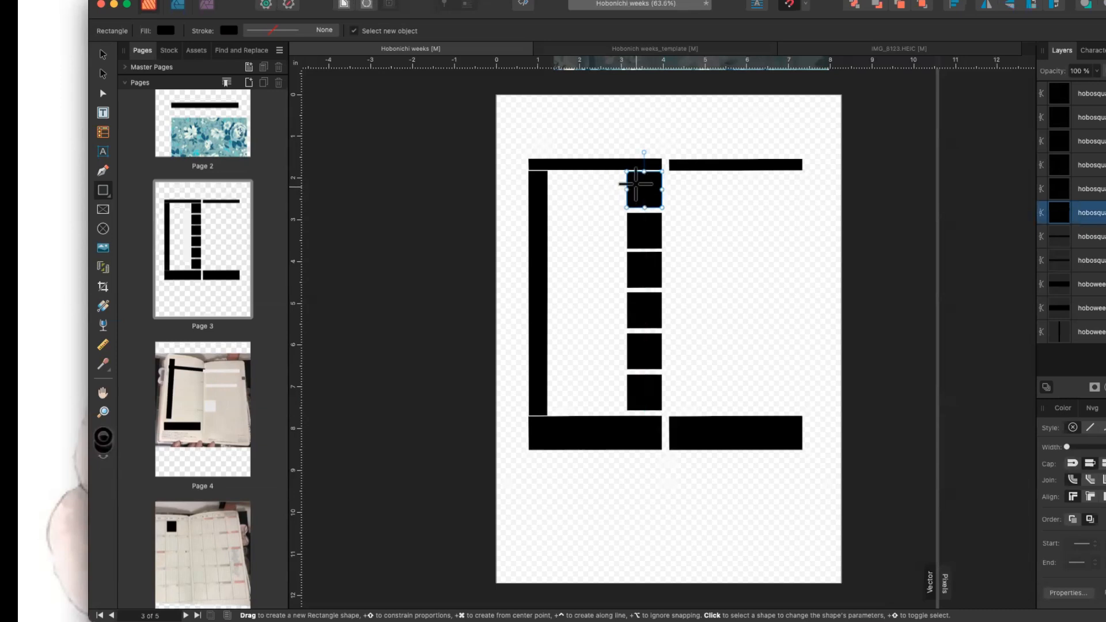
# Nudge page 4's small white square on the right journal page slightly.
pyautogui.click(212, 392)
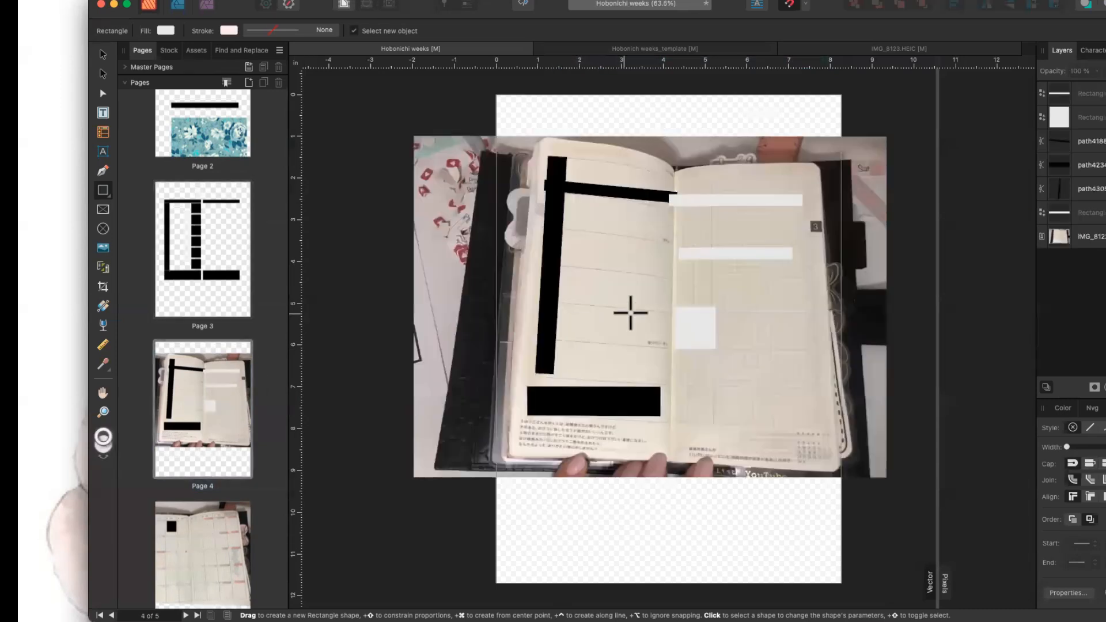
pyautogui.click(700, 326)
pyautogui.moveTo(716, 313)
pyautogui.mouseDown()
pyautogui.moveTo(713, 323)
pyautogui.moveTo(718, 311)
pyautogui.moveTo(667, 316)
pyautogui.moveTo(713, 321)
pyautogui.mouseUp()
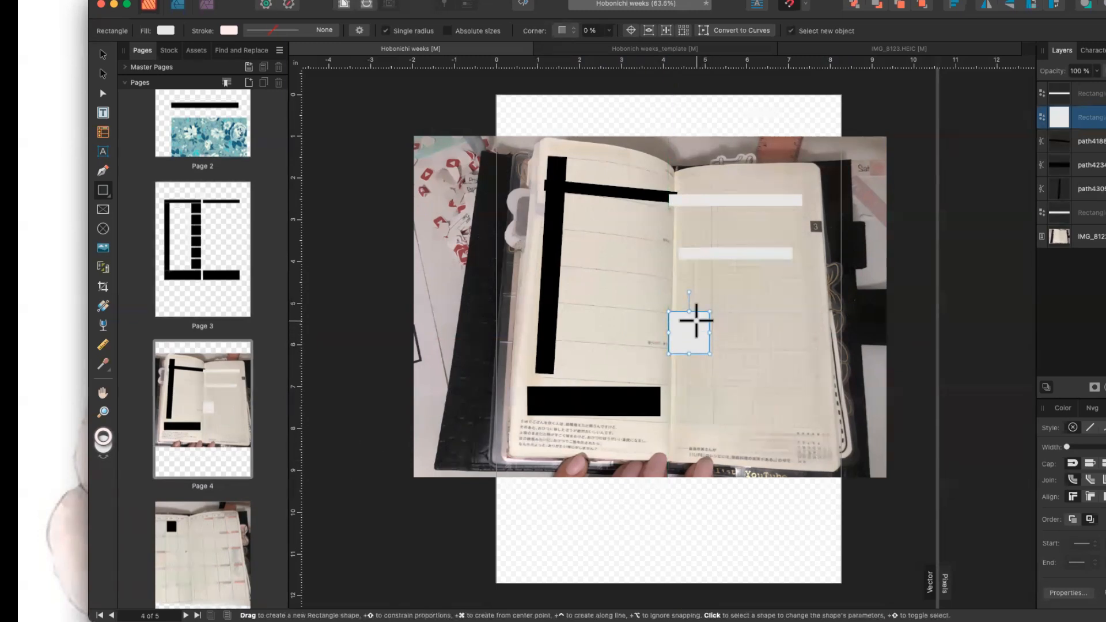
pyautogui.click(217, 580)
# Drag page 5's black calendar square slightly down, then switch to page 3.
pyautogui.click(562, 186)
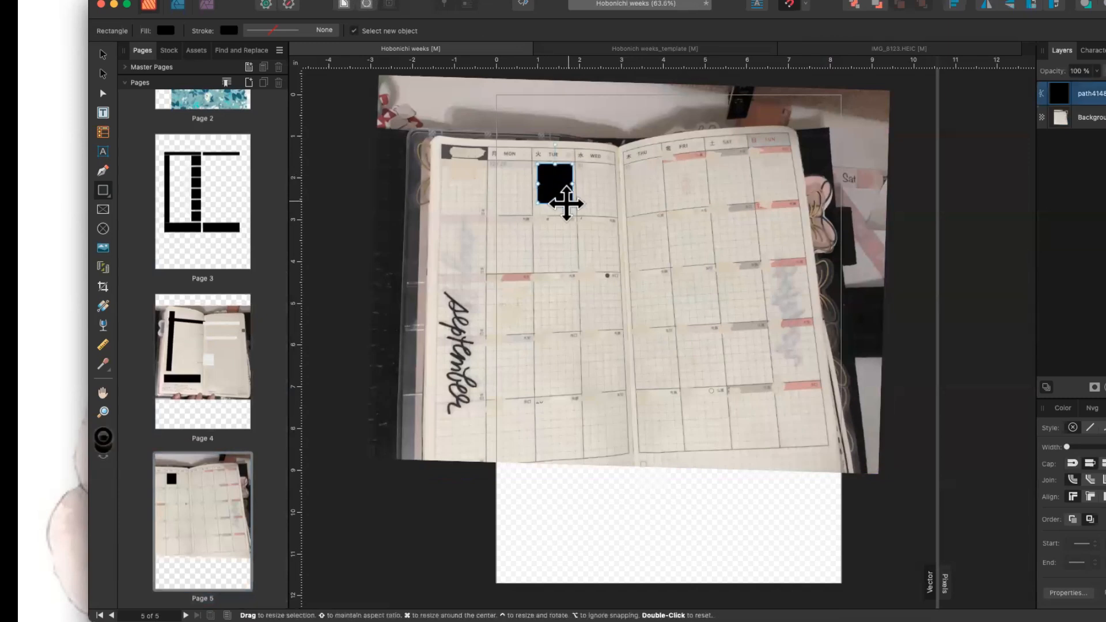
pyautogui.moveTo(563, 203); pyautogui.dragTo(573, 213)
pyautogui.click(571, 226)
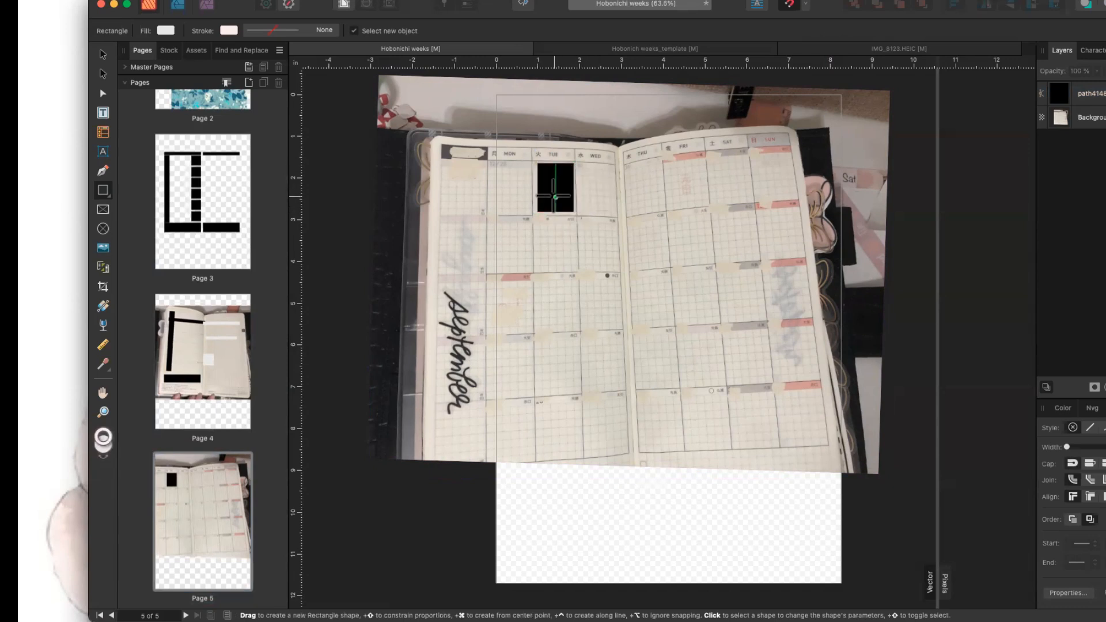
pyautogui.click(221, 365)
pyautogui.click(206, 245)
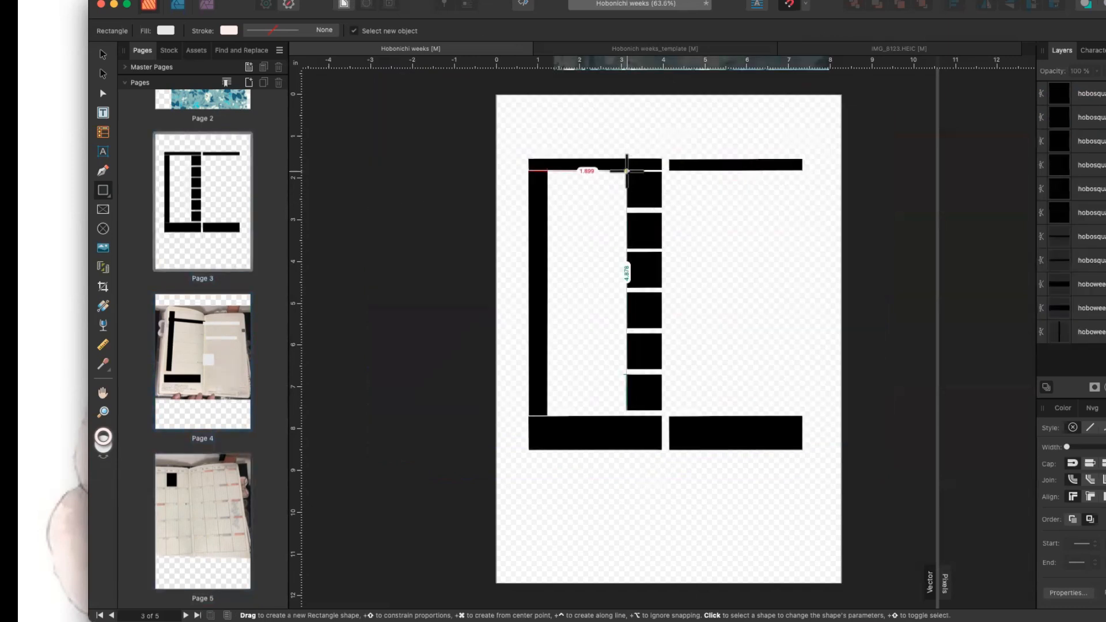
pyautogui.moveTo(626, 171); pyautogui.dragTo(661, 206)
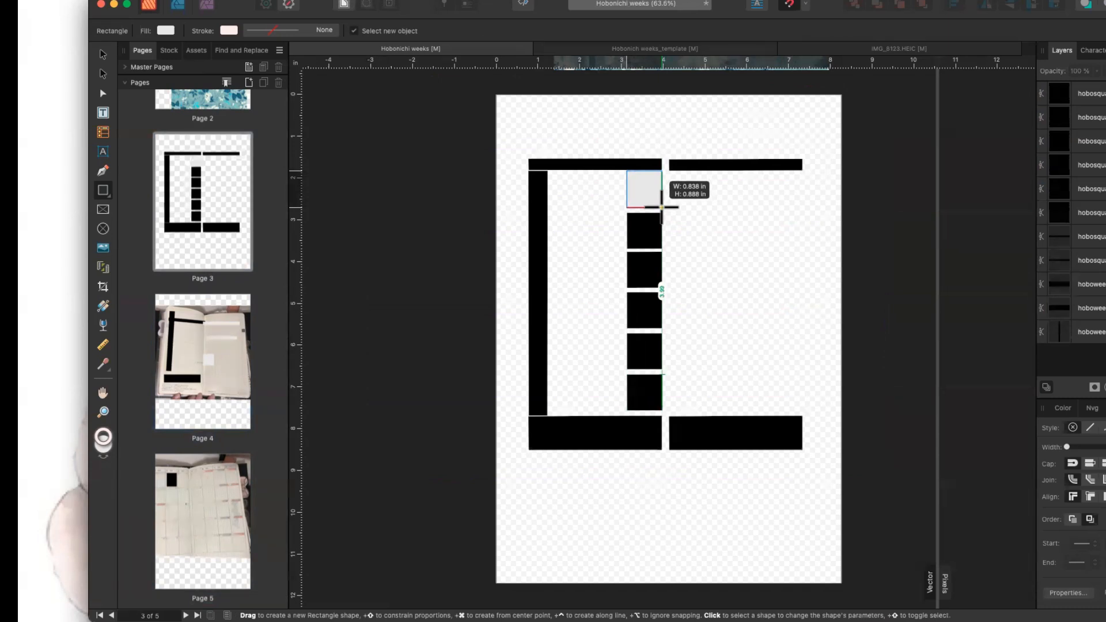
pyautogui.moveTo(661, 207); pyautogui.dragTo(638, 207)
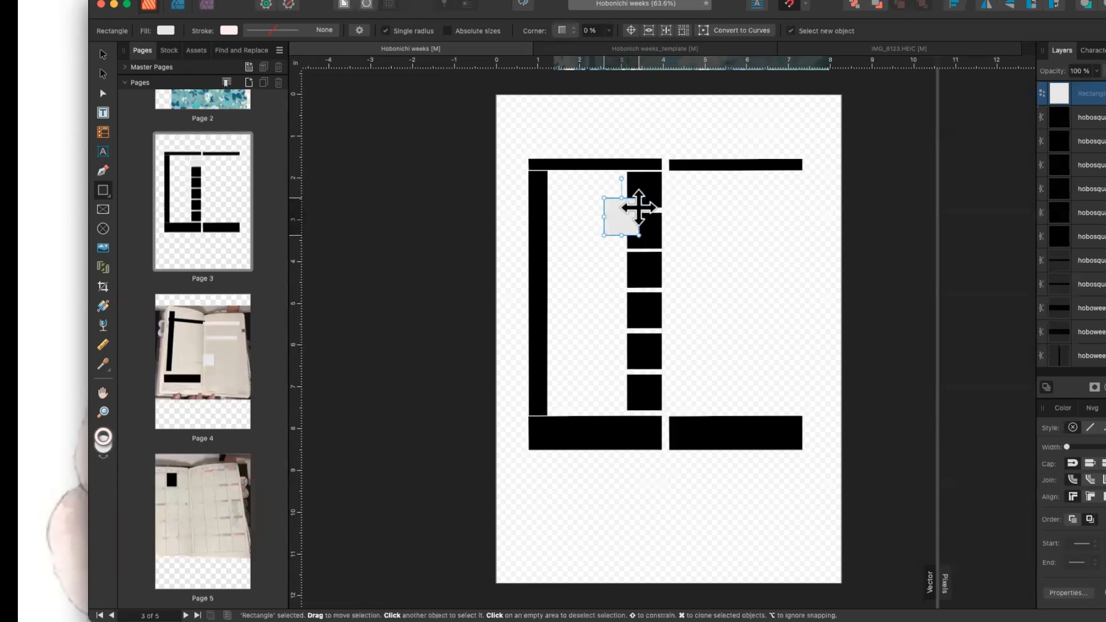
pyautogui.press('Delete')
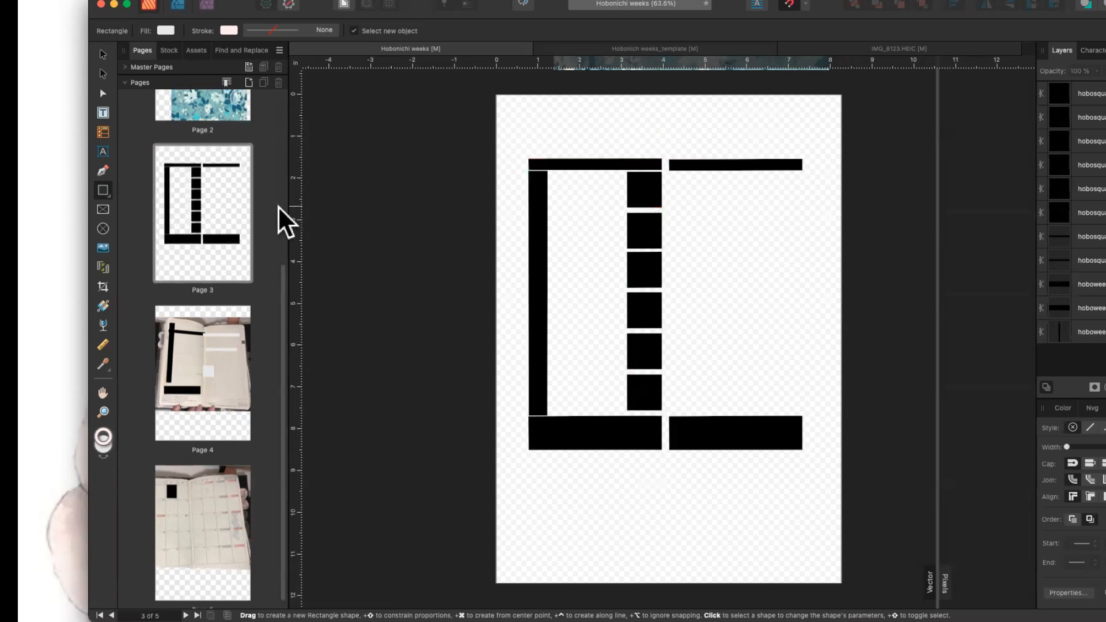
# Show Page 1's weekday strips, glance at Page 2, and zoom Page 1 to 100%.
pyautogui.scroll(5, 277, 206)
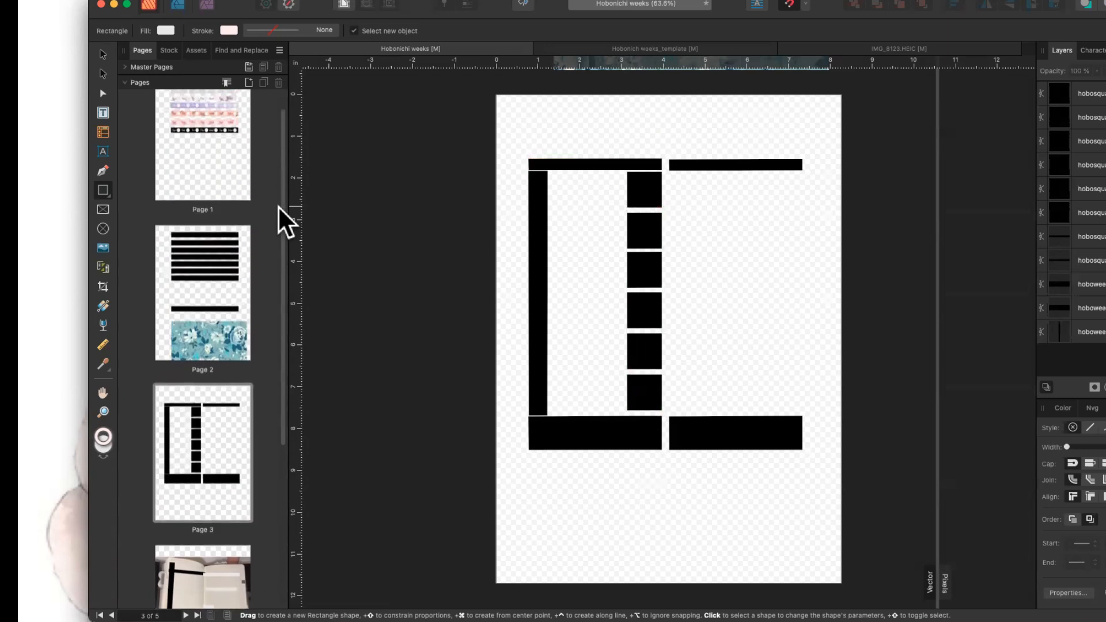
pyautogui.click(216, 201)
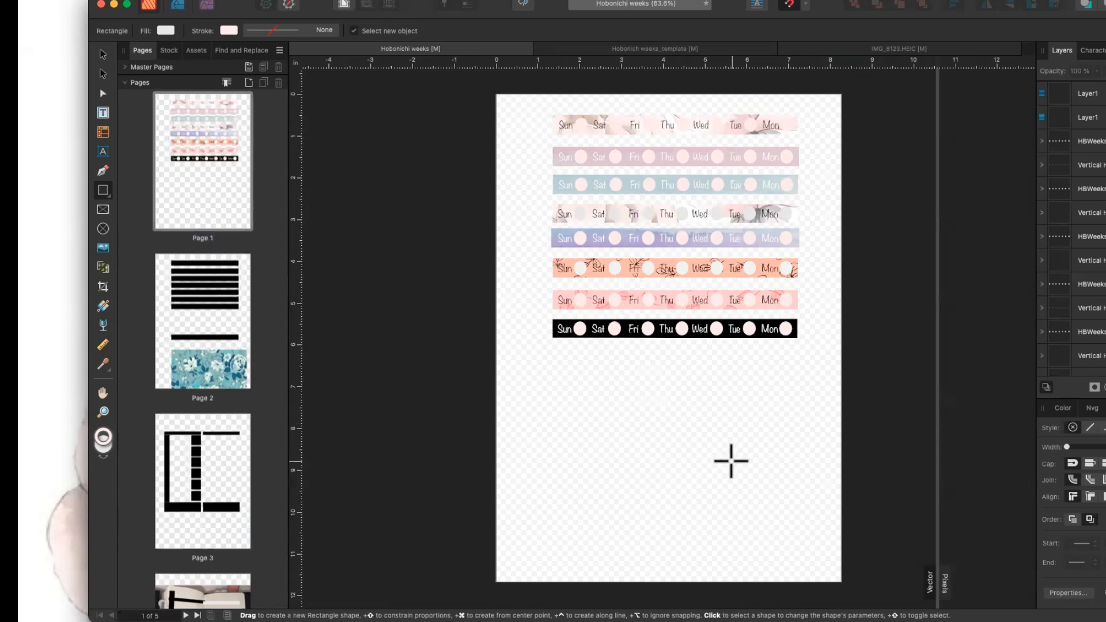
pyautogui.press('super+plus')
pyautogui.press('super+plus')
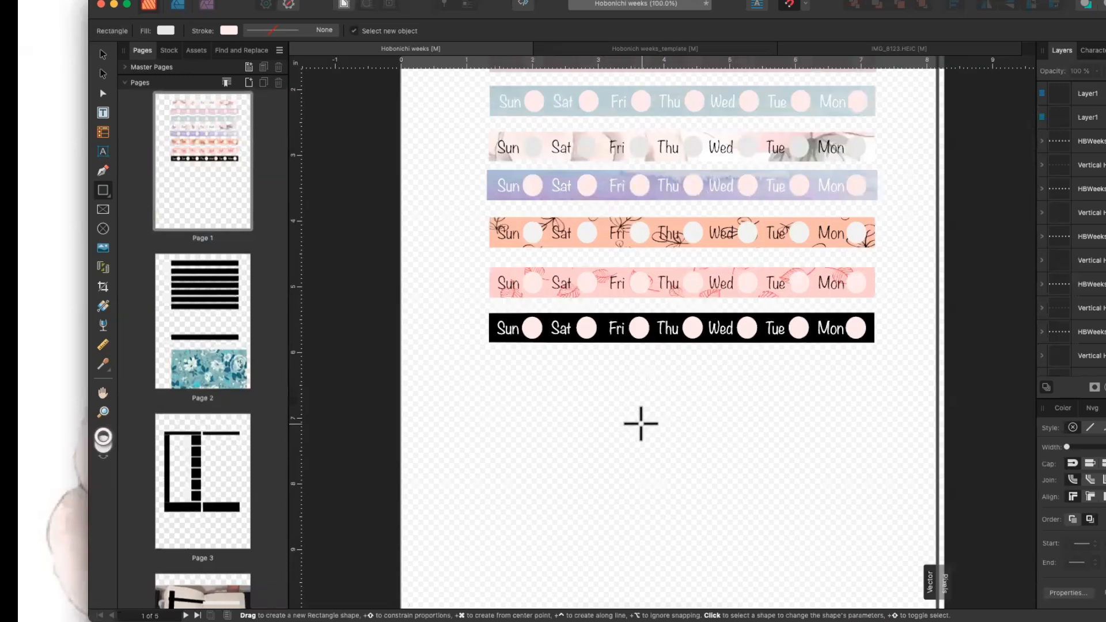
pyautogui.scroll(5, 640, 424)
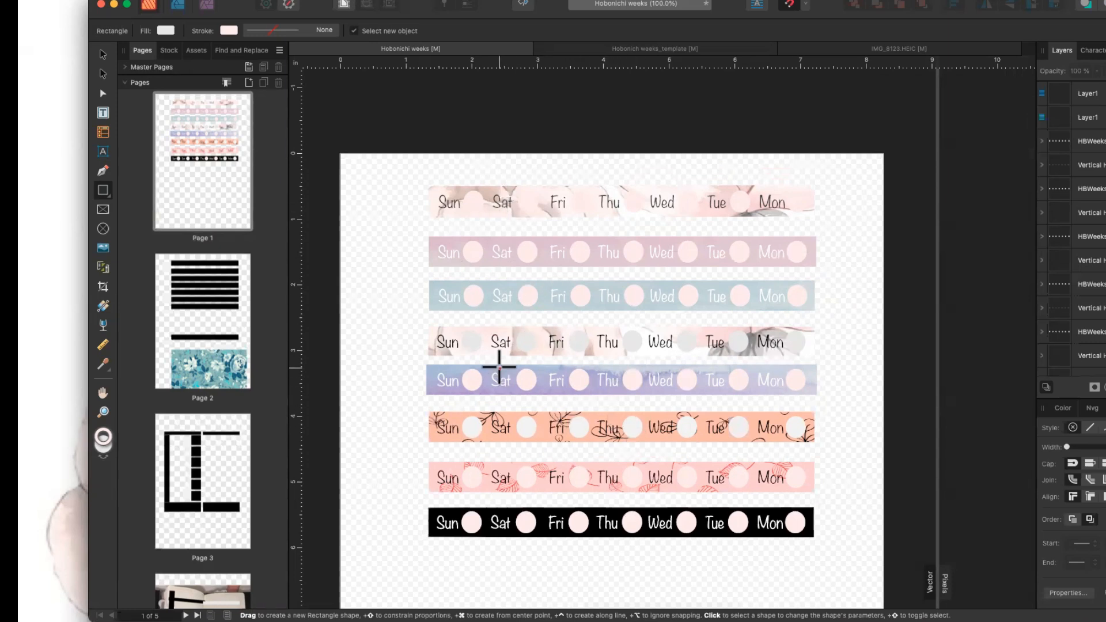
pyautogui.click(220, 311)
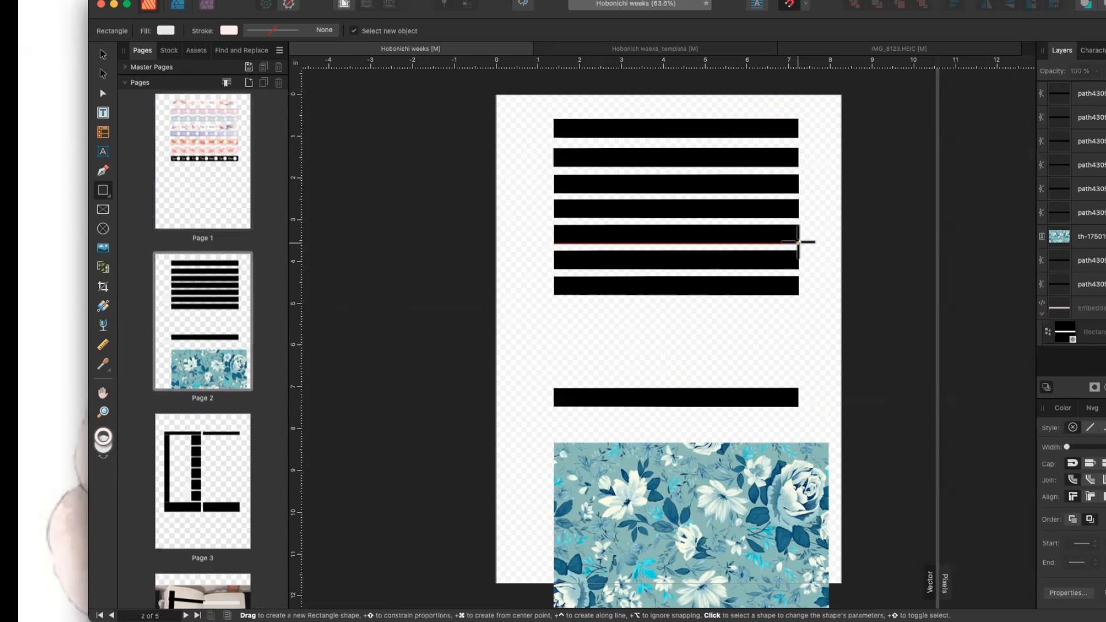
pyautogui.click(210, 173)
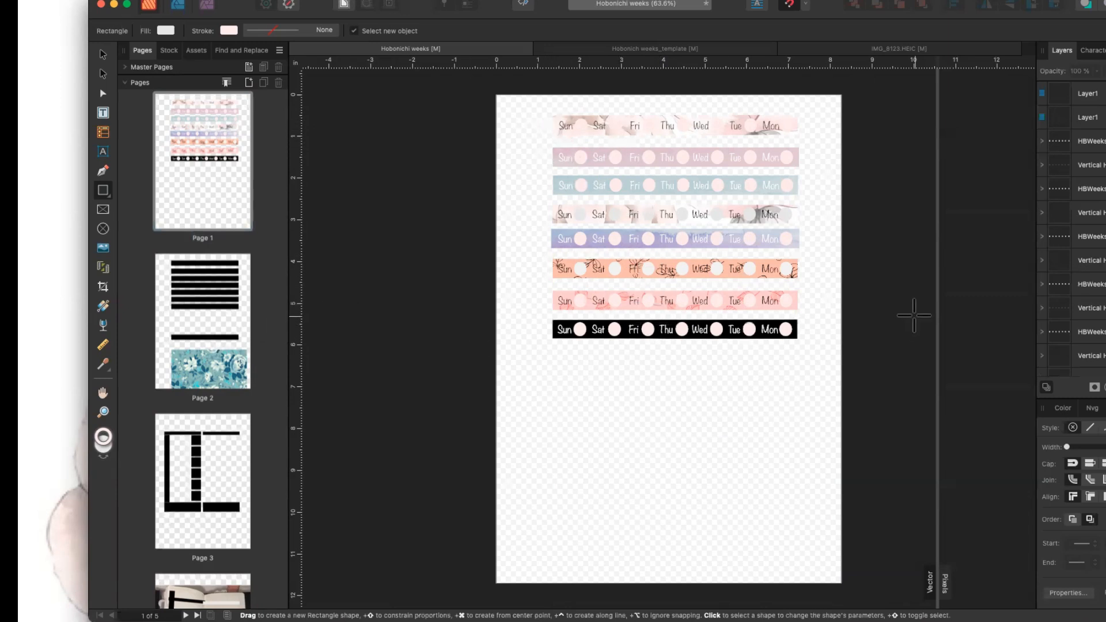
pyautogui.press('super+equal')
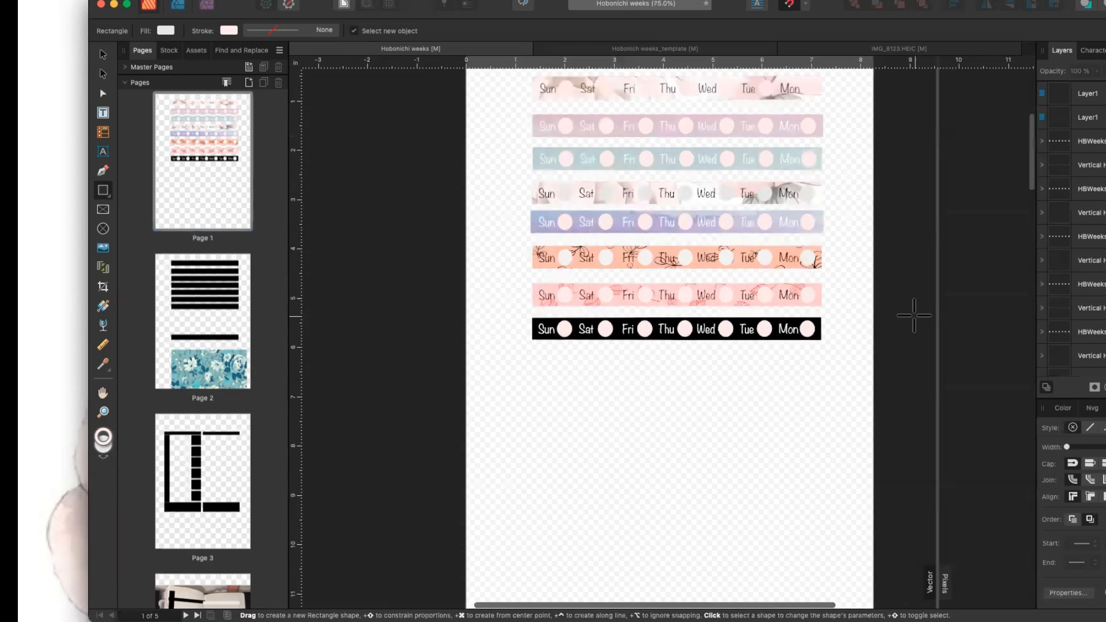
pyautogui.press('super+equal')
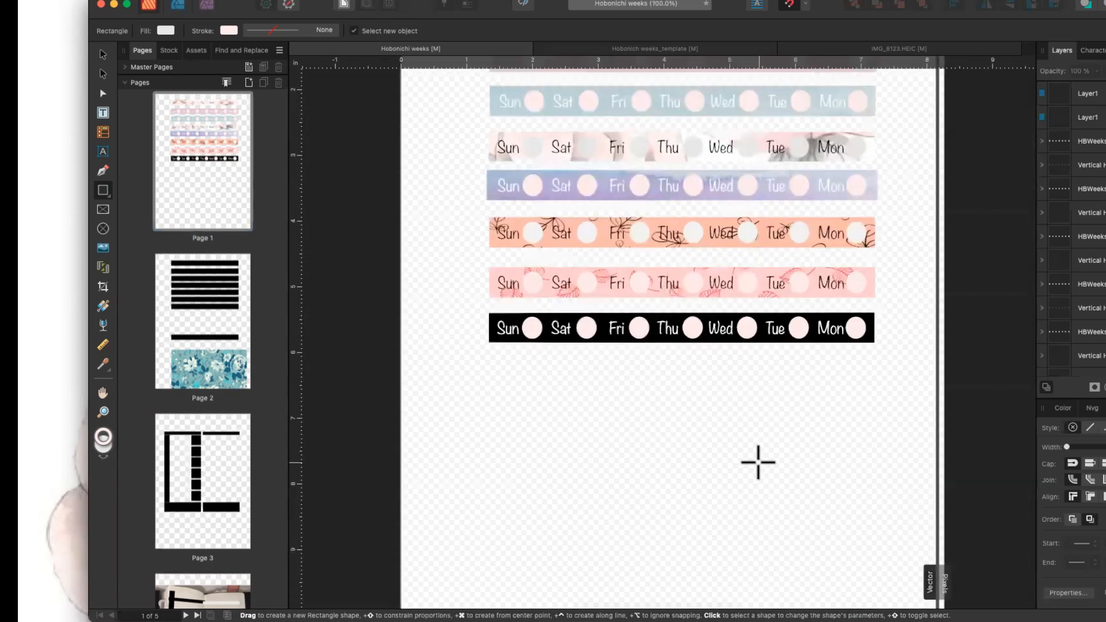
pyautogui.scroll(5, 756, 459)
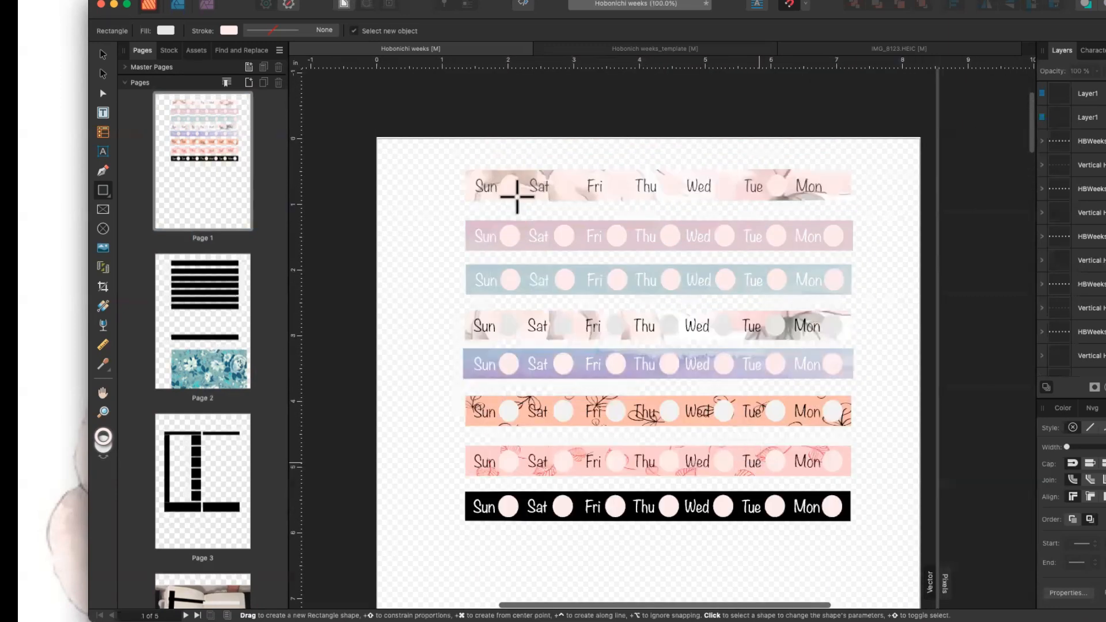
pyautogui.scroll(1, 513, 188)
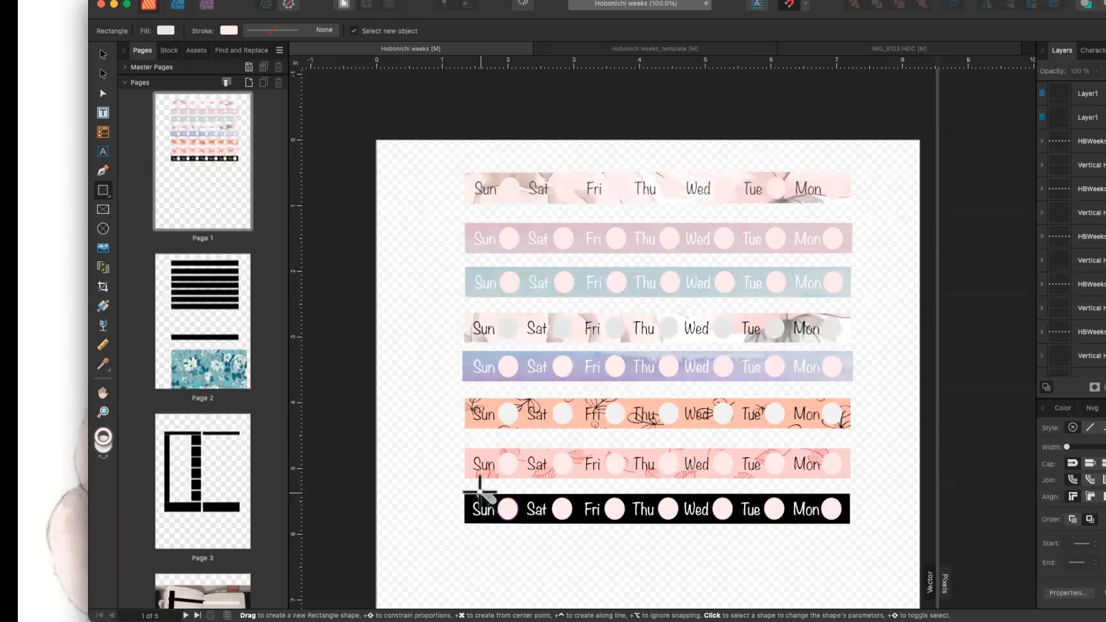
# Lower the group's bottom bar, lift the lone bar, and raise the floral image beneath them.
pyautogui.click(220, 320)
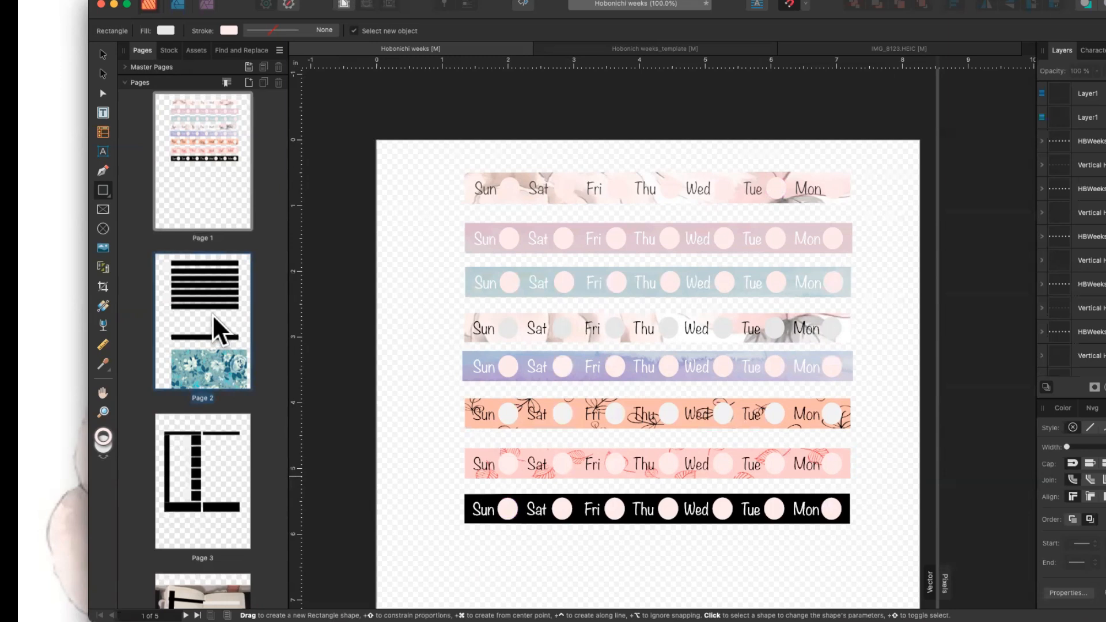
pyautogui.click(564, 293)
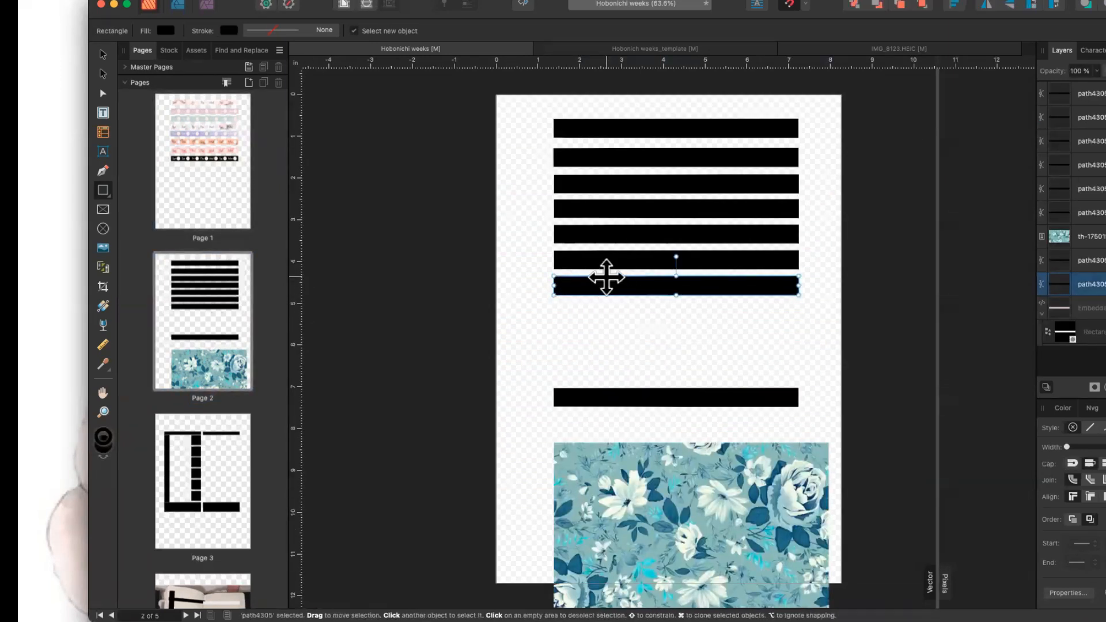
pyautogui.moveTo(607, 277)
pyautogui.mouseDown()
pyautogui.moveTo(605, 314)
pyautogui.moveTo(607, 280)
pyautogui.mouseUp()
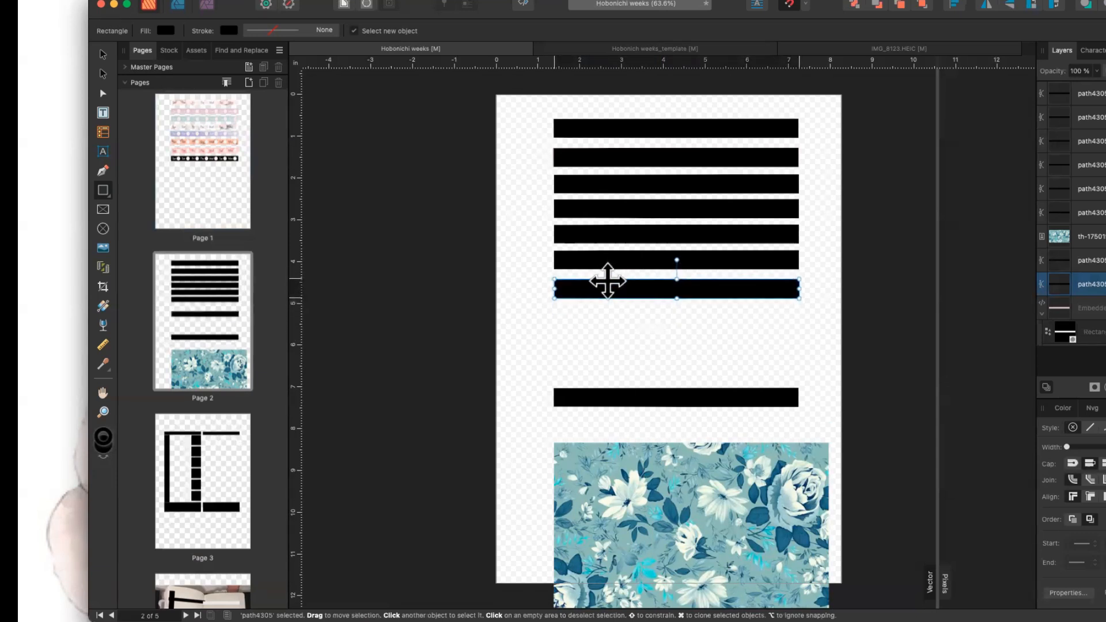
pyautogui.click(601, 387)
pyautogui.moveTo(601, 388); pyautogui.dragTo(601, 359)
pyautogui.click(624, 452)
pyautogui.moveTo(607, 440); pyautogui.dragTo(596, 356)
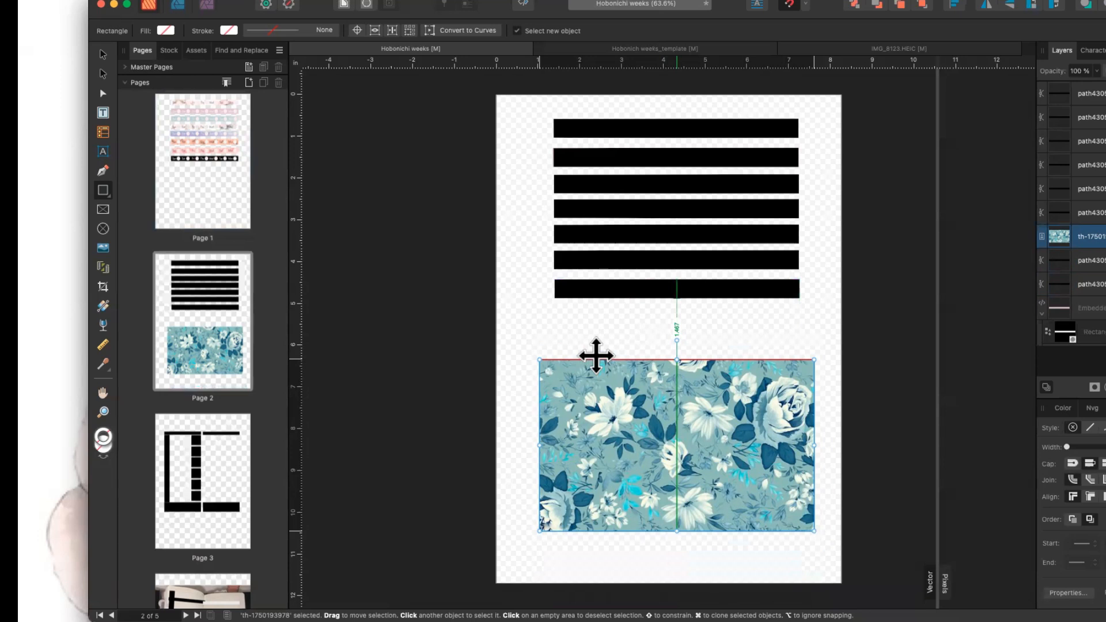
pyautogui.moveTo(595, 356); pyautogui.dragTo(592, 326)
# Send the floral image to the back and move the black bar down over it.
pyautogui.rightClick(611, 387)
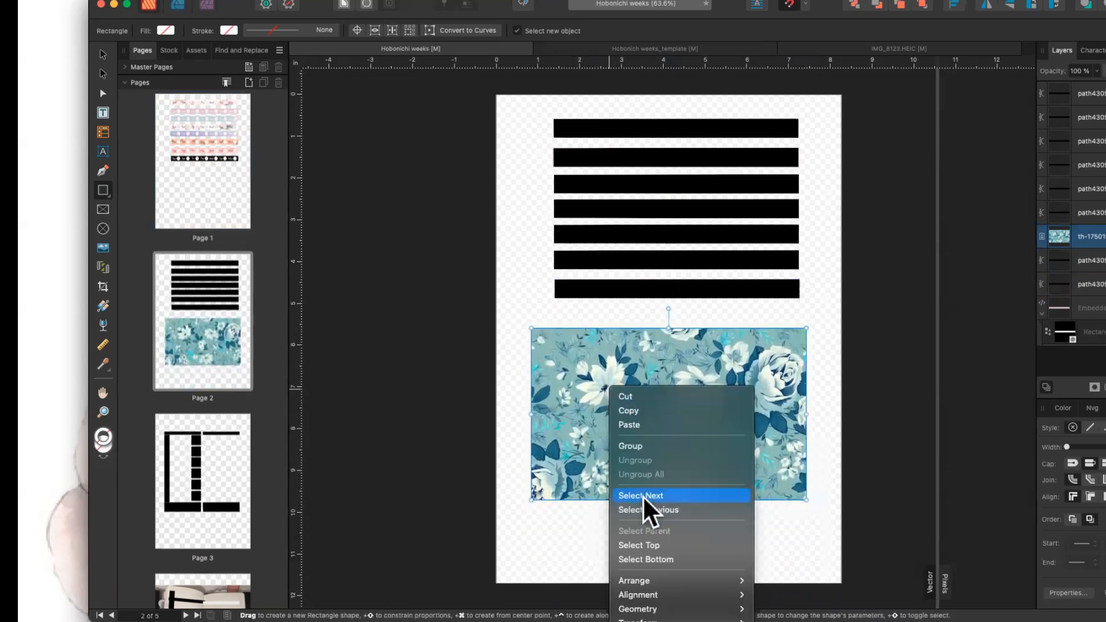
pyautogui.moveTo(683, 579)
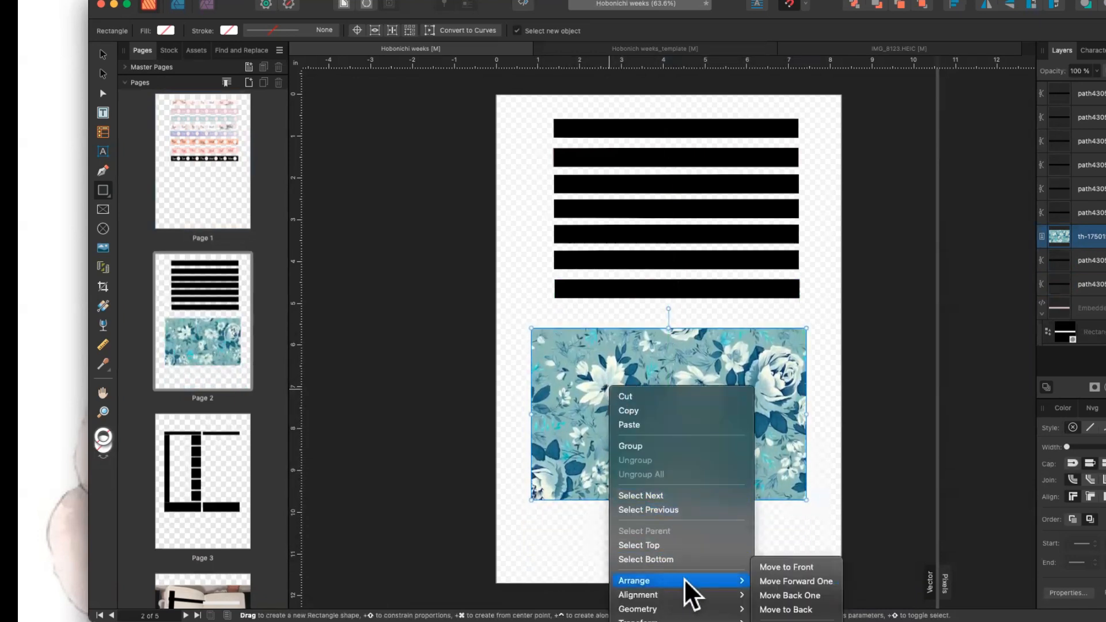
pyautogui.click(791, 609)
pyautogui.click(652, 365)
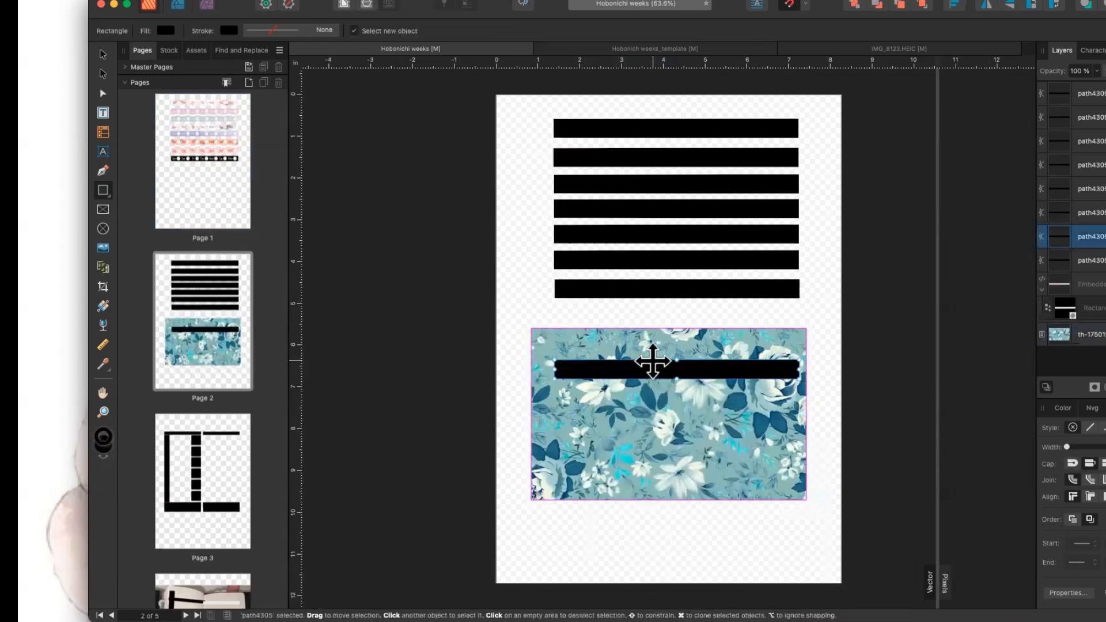
pyautogui.moveTo(651, 364); pyautogui.dragTo(642, 403)
# Trim the floral image's top, right and bottom edges to the bar with the Vector Crop Tool.
pyautogui.click(639, 354)
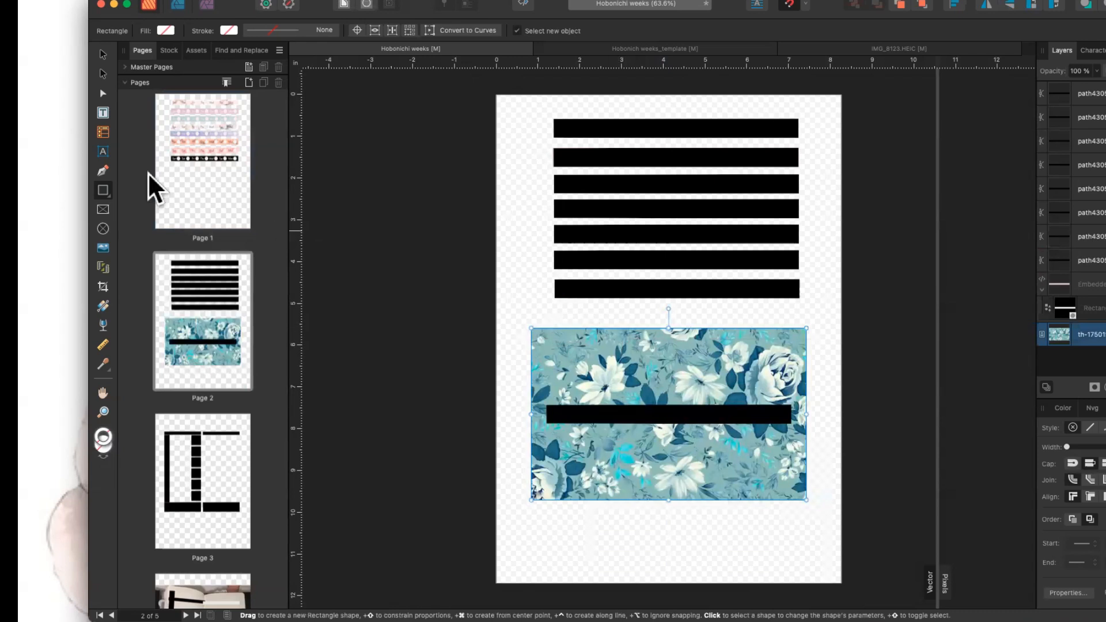
pyautogui.click(102, 287)
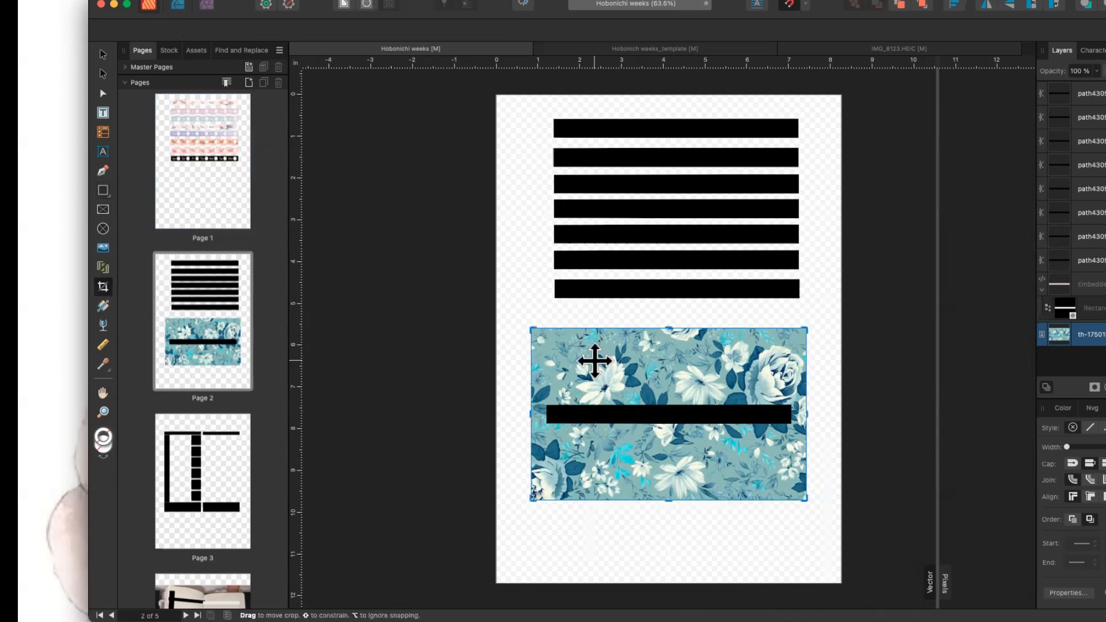
pyautogui.moveTo(531, 330); pyautogui.dragTo(543, 405)
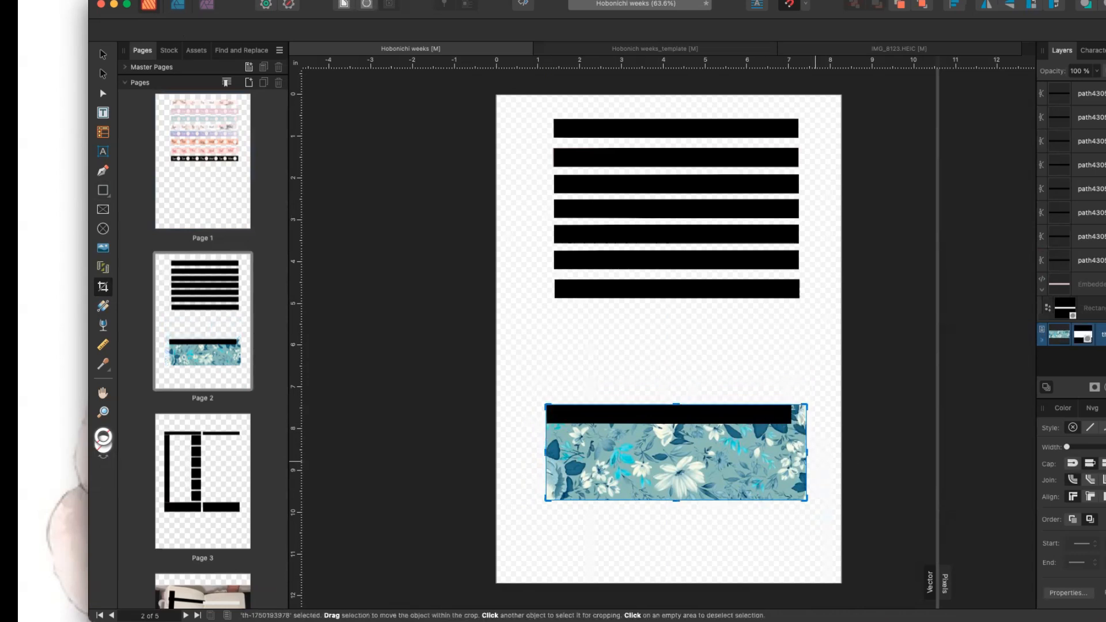
pyautogui.moveTo(806, 451); pyautogui.dragTo(791, 452)
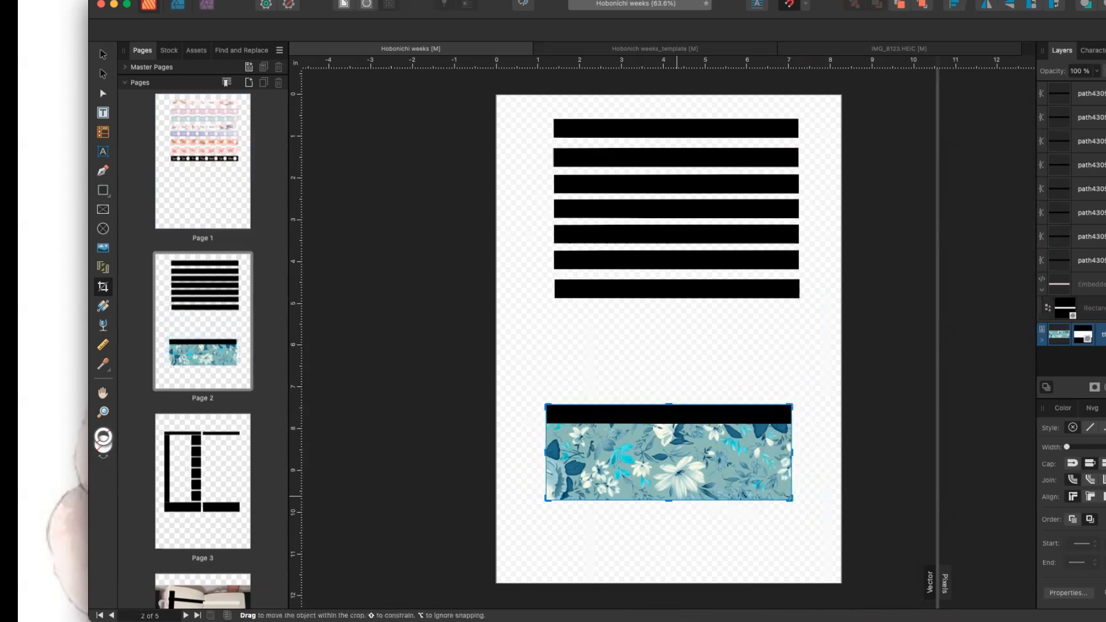
pyautogui.moveTo(669, 500); pyautogui.dragTo(668, 425)
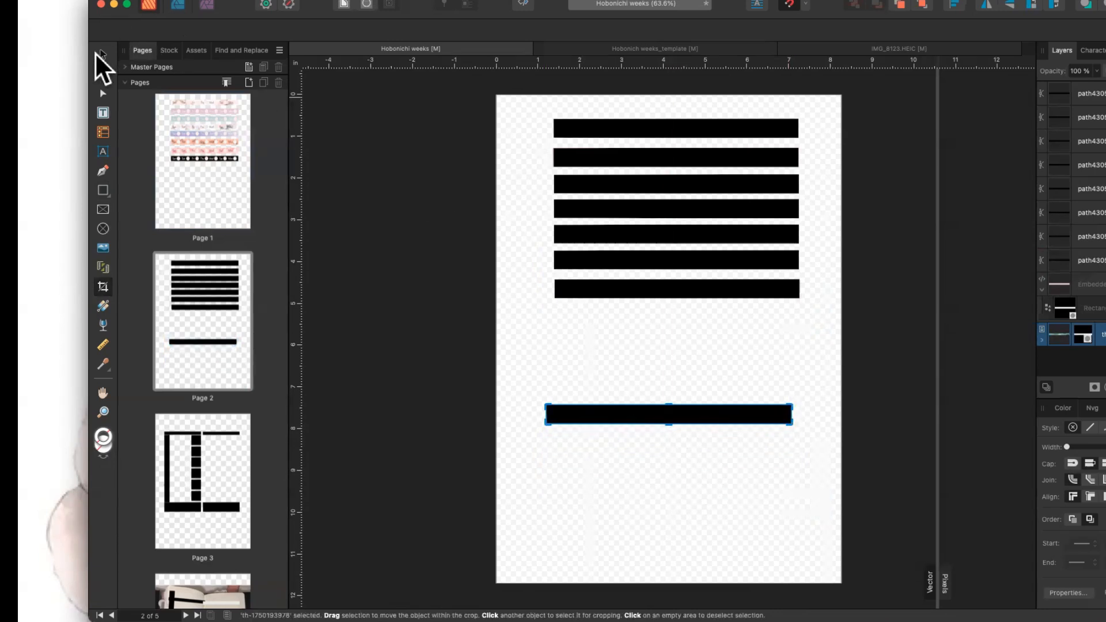
pyautogui.click(102, 53)
pyautogui.click(639, 406)
pyautogui.moveTo(630, 410); pyautogui.dragTo(643, 353)
pyautogui.click(640, 415)
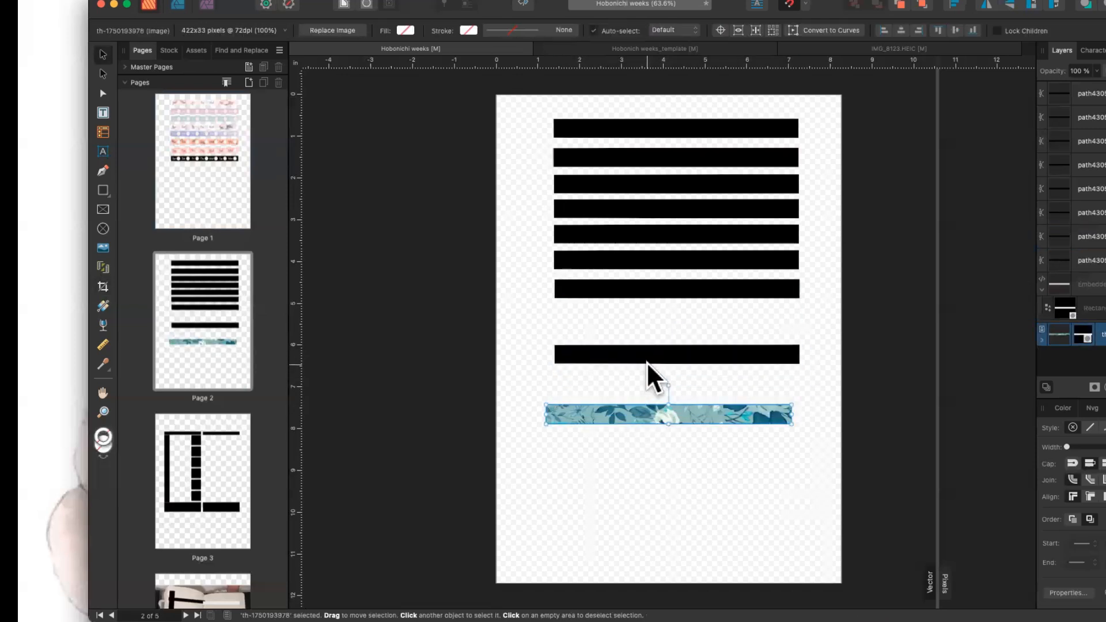
pyautogui.press('Delete')
pyautogui.scroll(10, 645, 361)
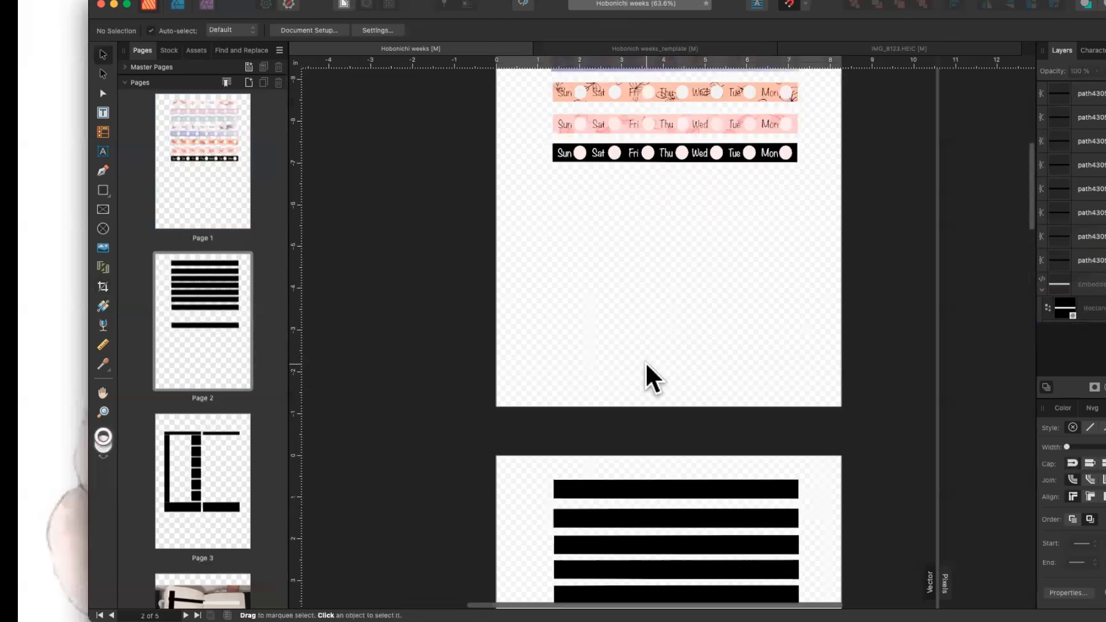
pyautogui.hotkey('ctrl', 'v')
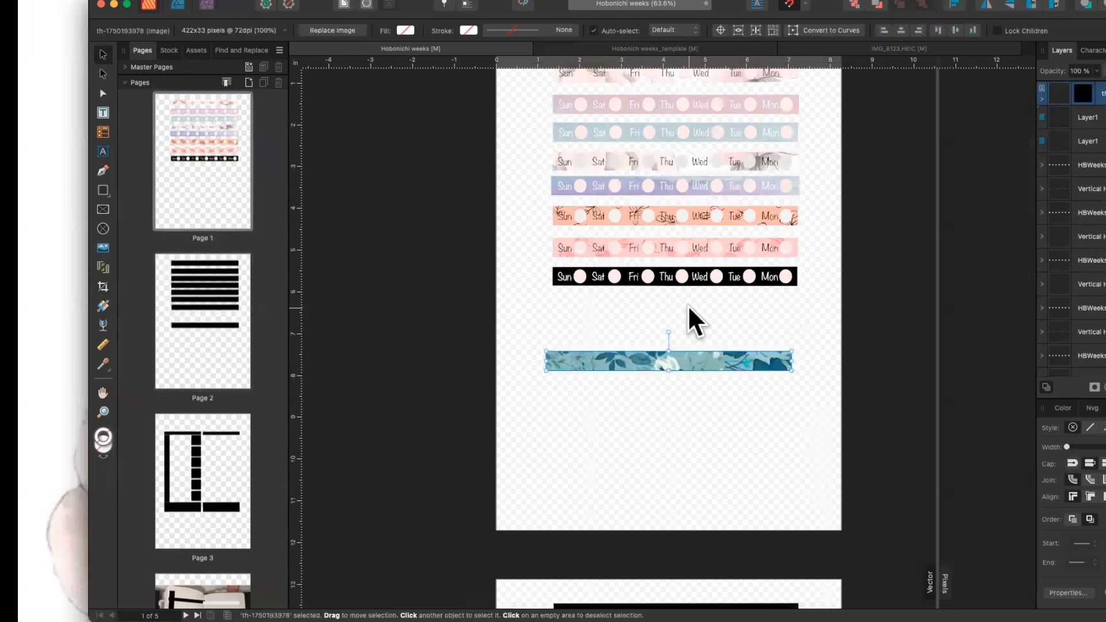
pyautogui.moveTo(672, 359); pyautogui.dragTo(681, 305)
pyautogui.click(682, 358)
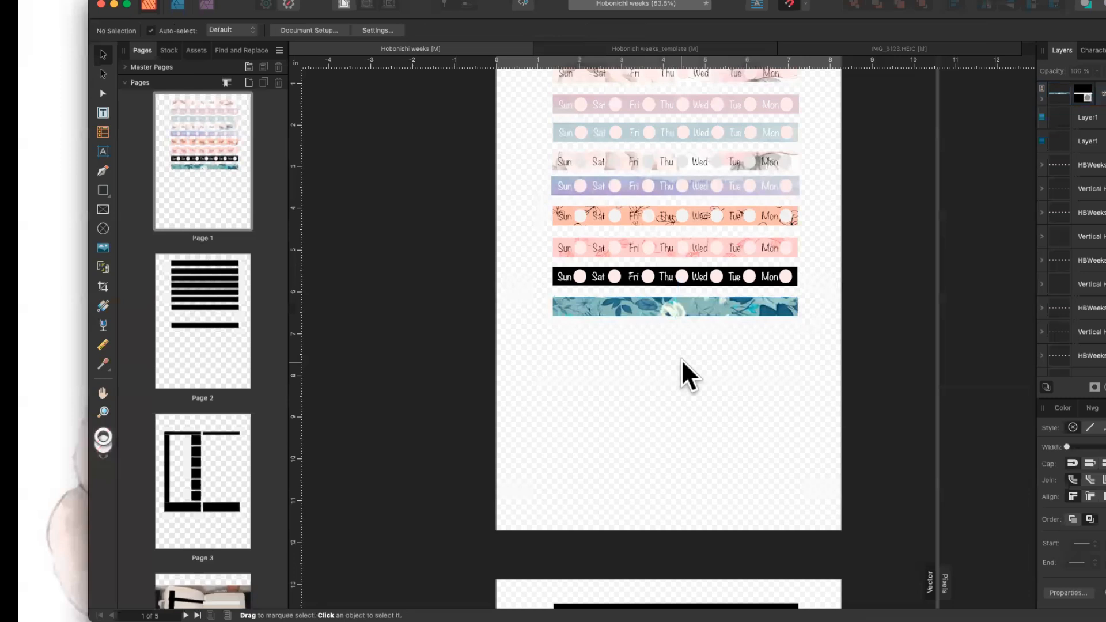
pyautogui.click(618, 275)
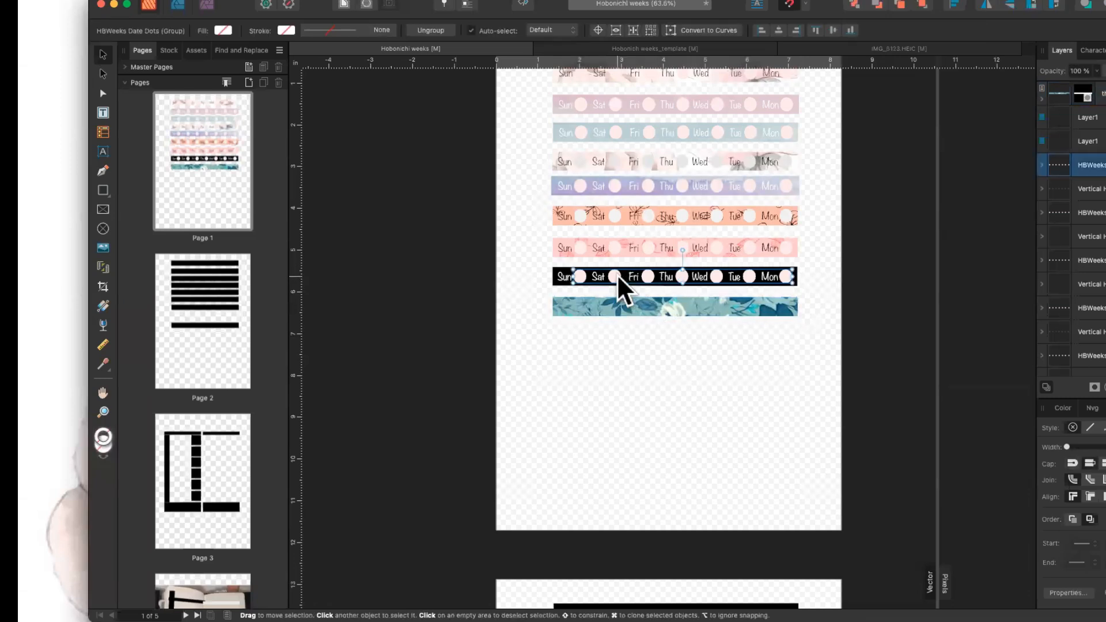
# Paste the black strip's Sun–Mon day names and date dots onto the teal floral strip.
pyautogui.keyDown('shift'); pyautogui.click(1098, 190); pyautogui.keyUp('shift')
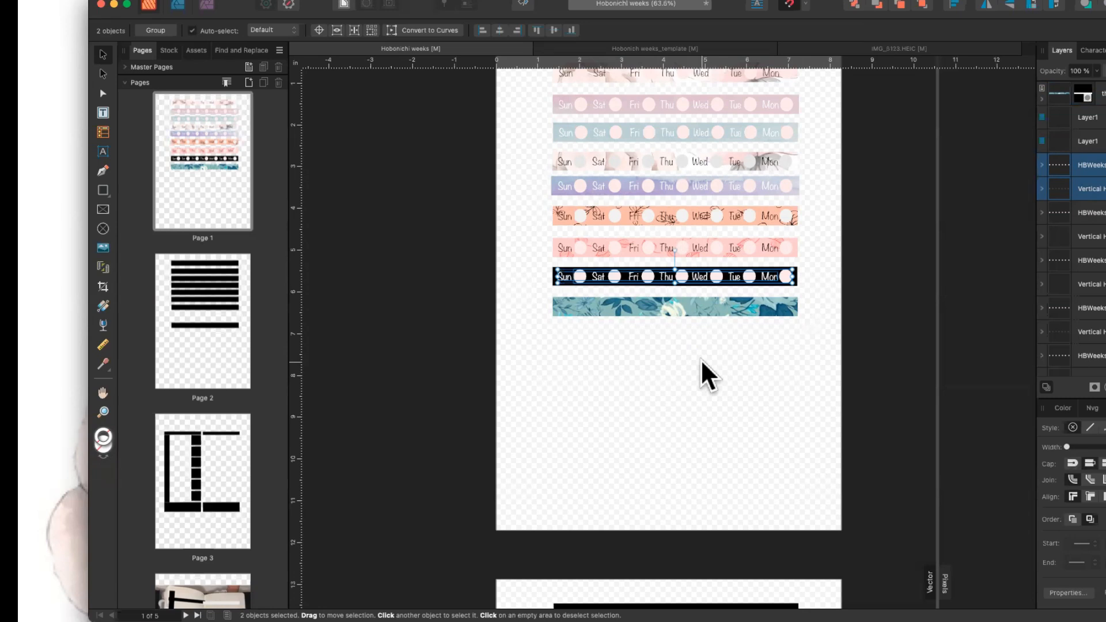
pyautogui.rightClick(660, 343)
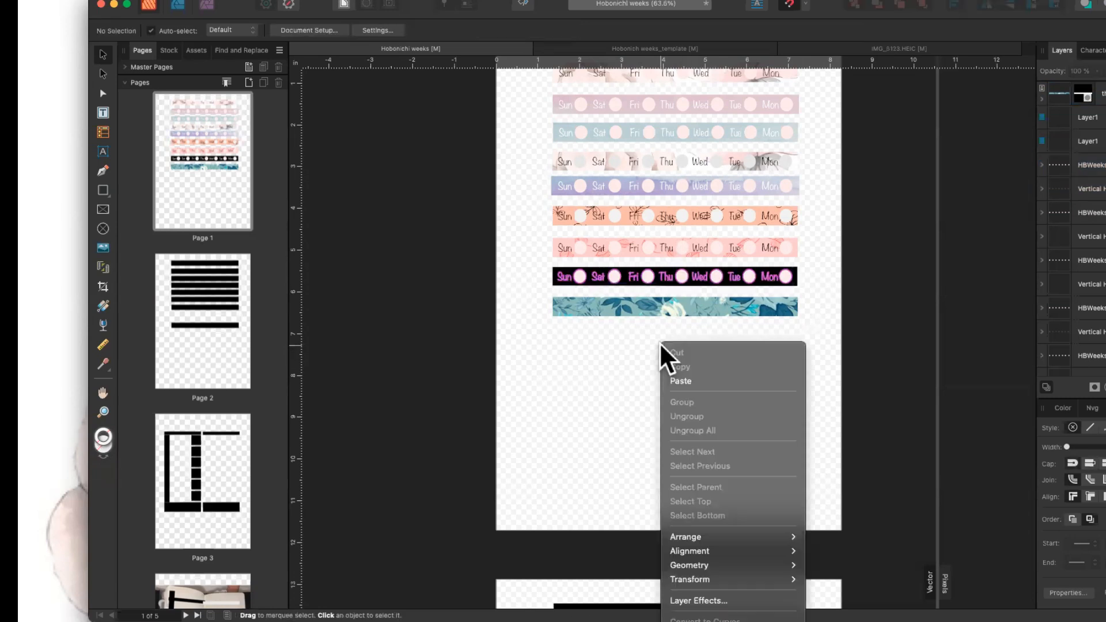
pyautogui.click(669, 381)
pyautogui.moveTo(700, 275); pyautogui.dragTo(697, 303)
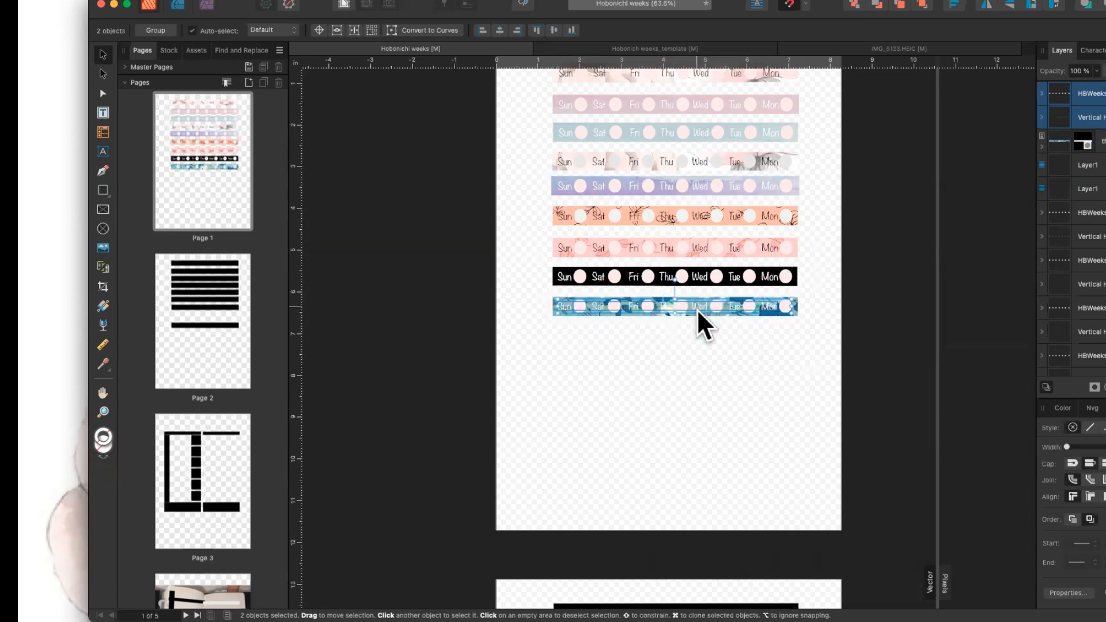
pyautogui.click(702, 329)
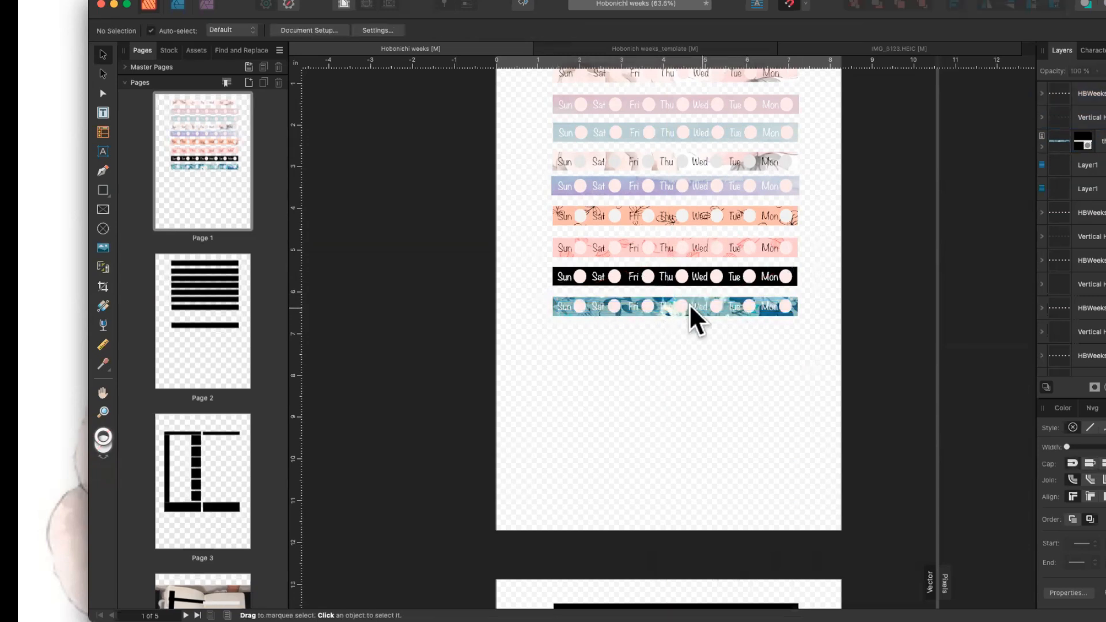
pyautogui.click(666, 305)
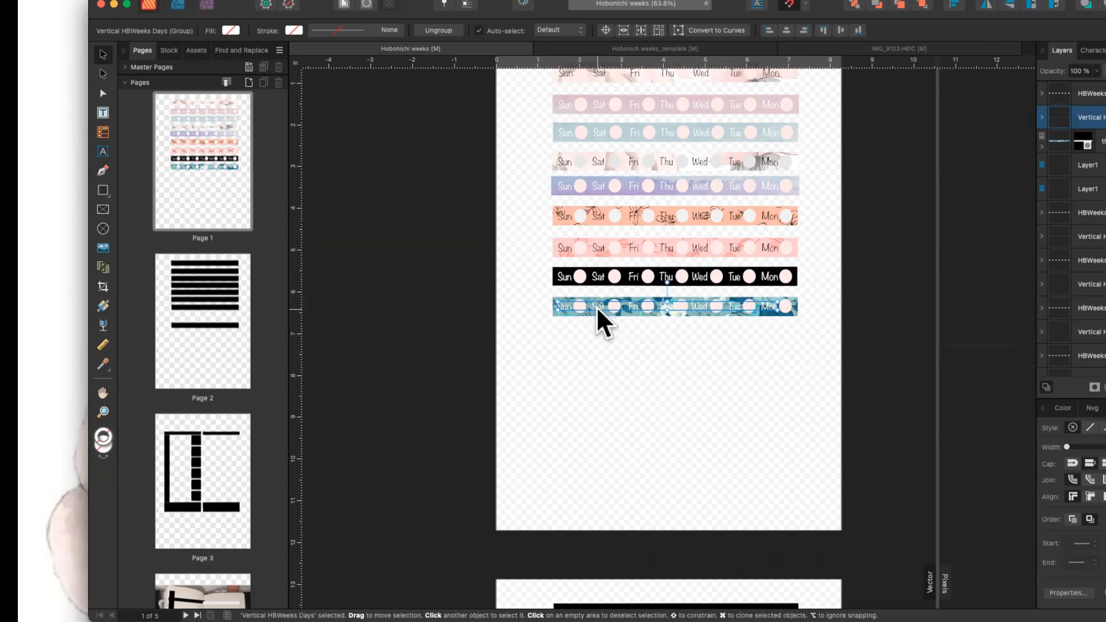
# Make the teal strip's day names black using the Recent swatches.
pyautogui.click(232, 30)
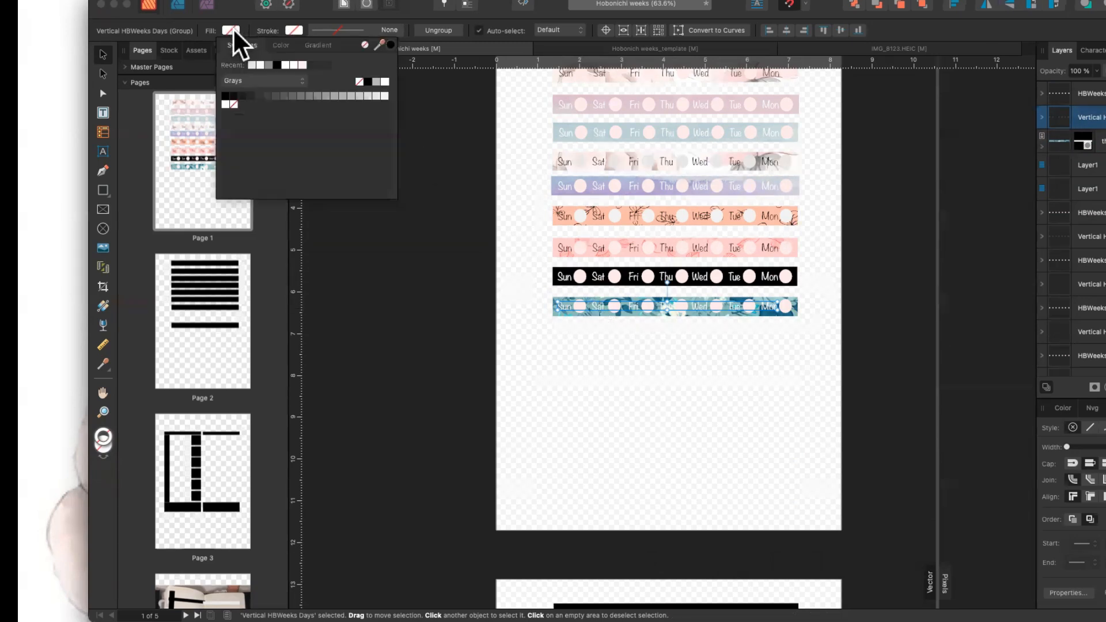
pyautogui.click(276, 63)
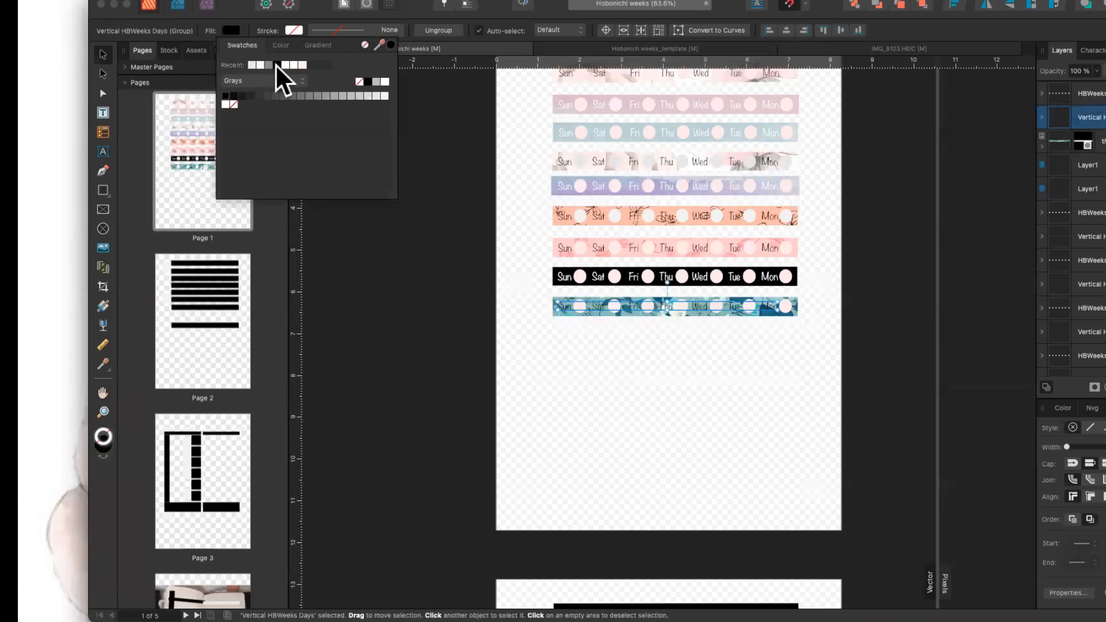
pyautogui.click(593, 343)
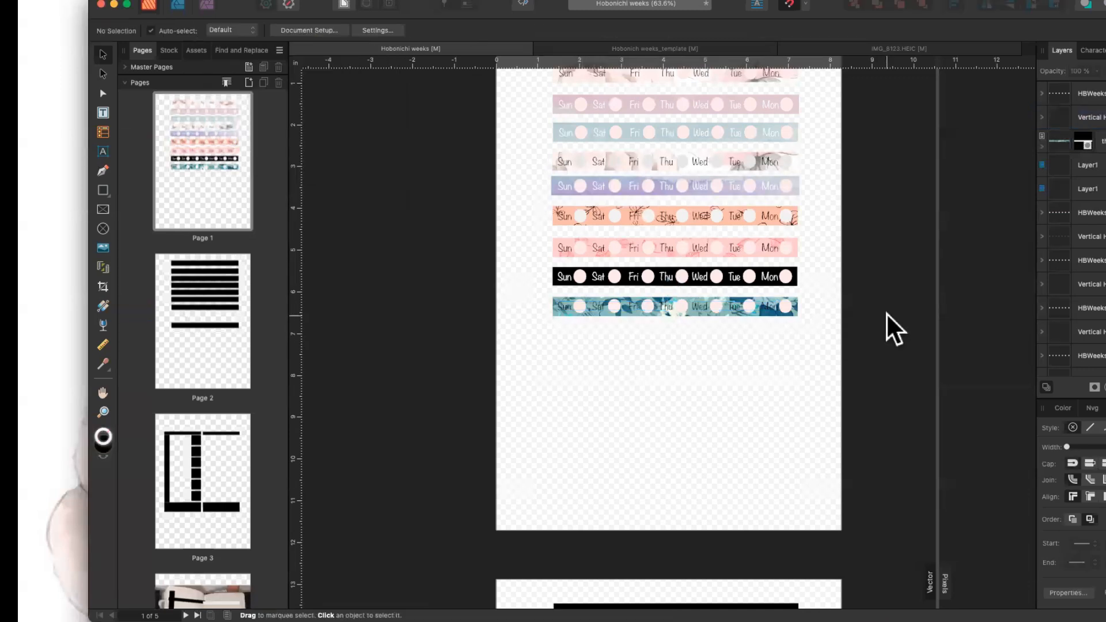
# Give the teal strip's date dots a light gray fill from the Grays palette.
pyautogui.press('super+equal')
pyautogui.press('super+equal')
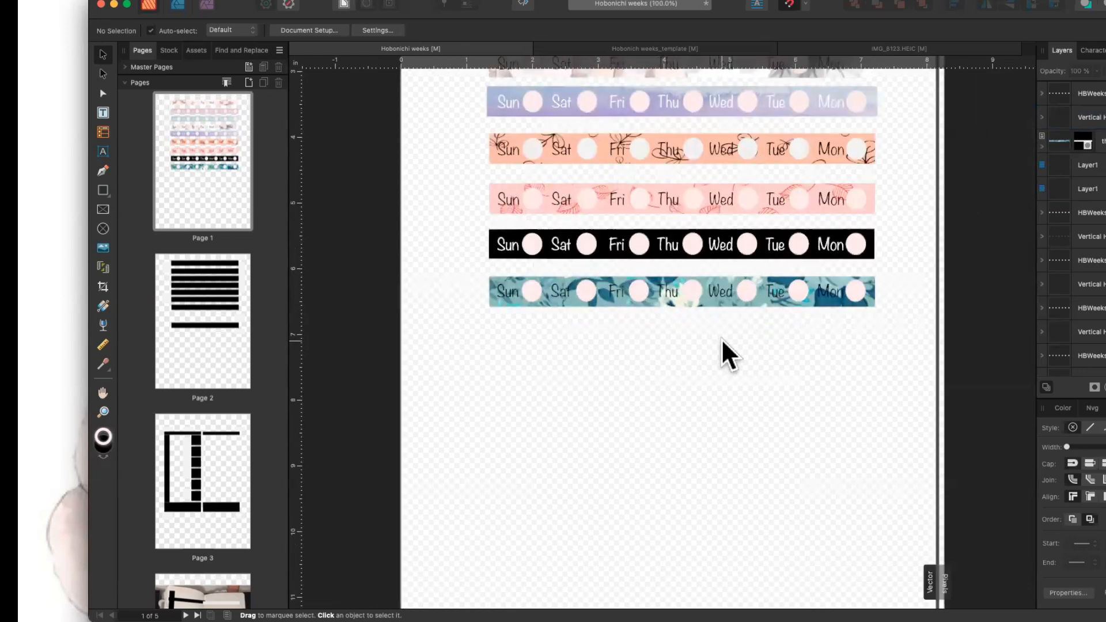
pyautogui.hscroll(2, 721, 338)
pyautogui.scroll(1, 721, 338)
pyautogui.scroll(1, 721, 338)
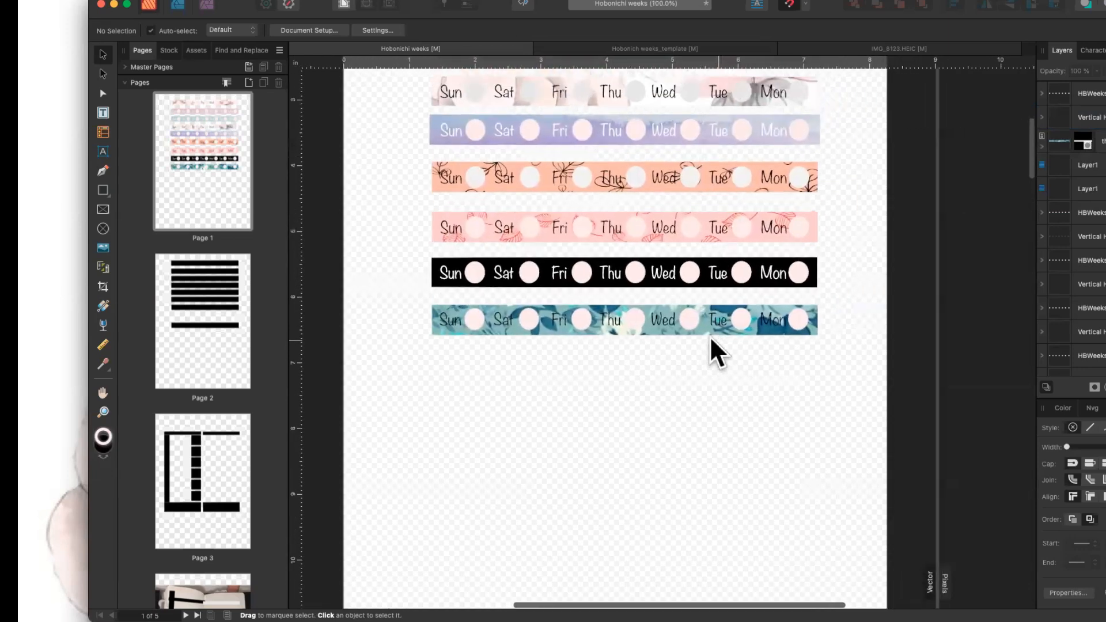
pyautogui.click(579, 317)
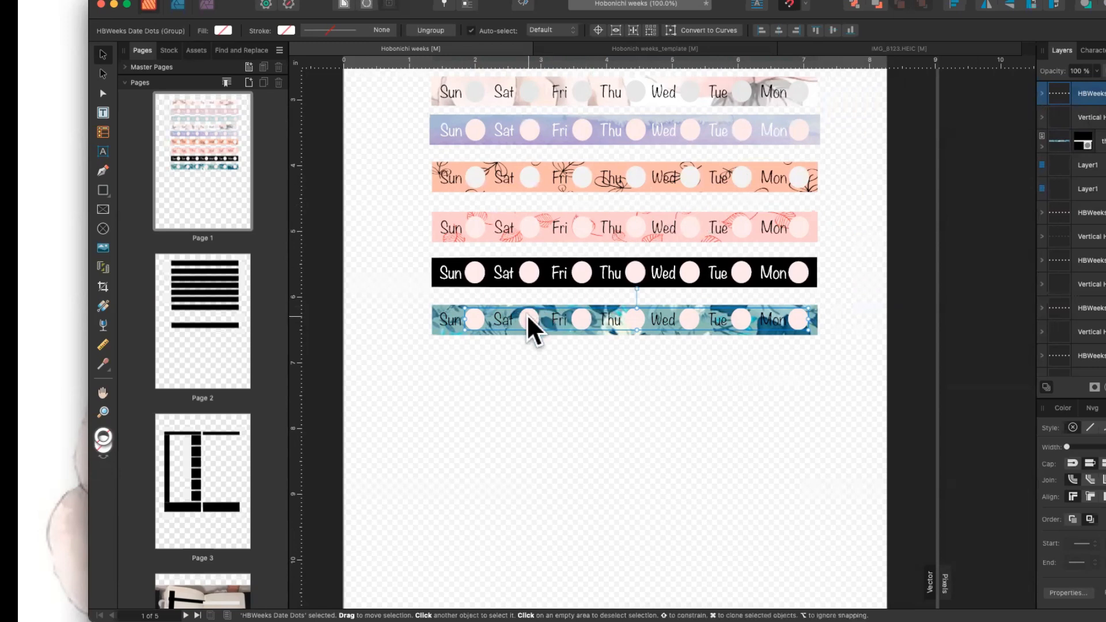
pyautogui.click(223, 30)
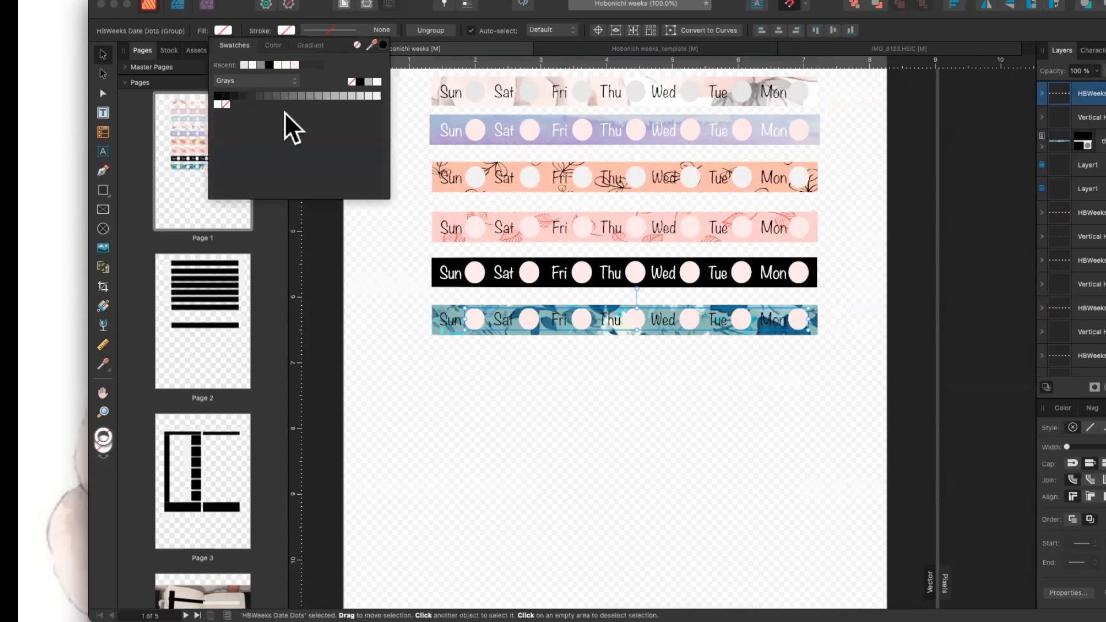
pyautogui.click(334, 93)
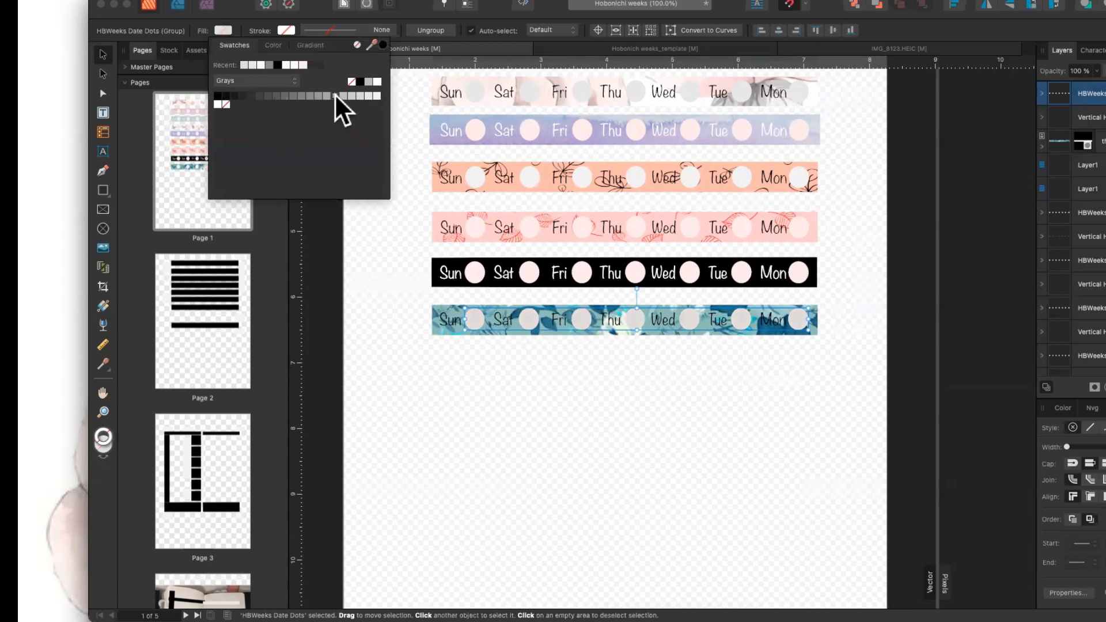
pyautogui.click(611, 392)
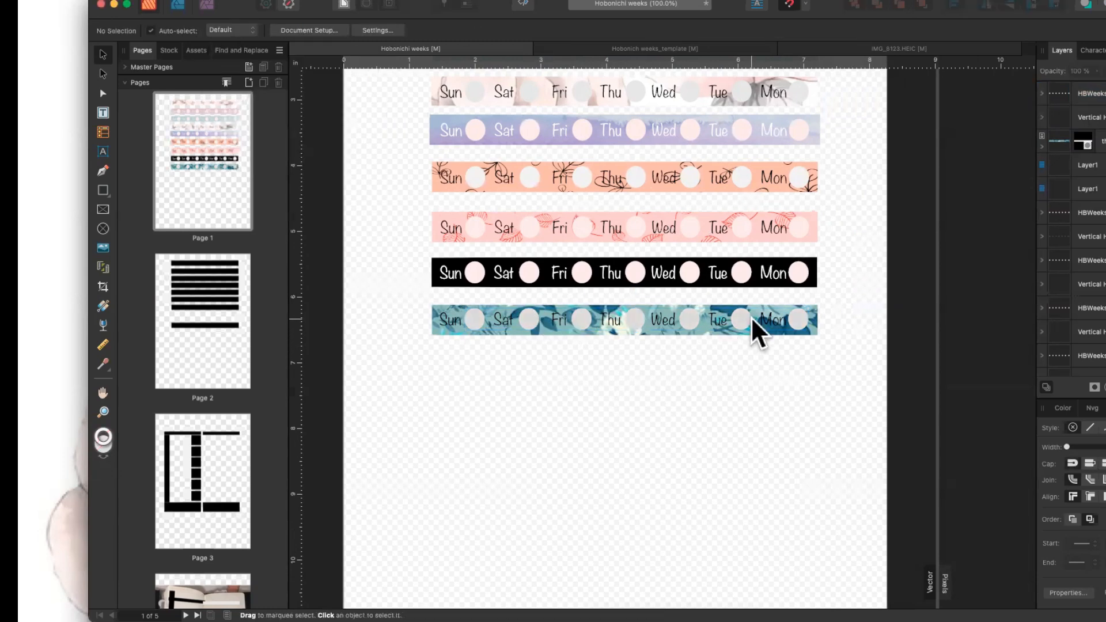
# Scroll over page 1's nine weekday strips, then down to page 2's black bars.
pyautogui.scroll(1, 640, 358)
pyautogui.scroll(2, 640, 358)
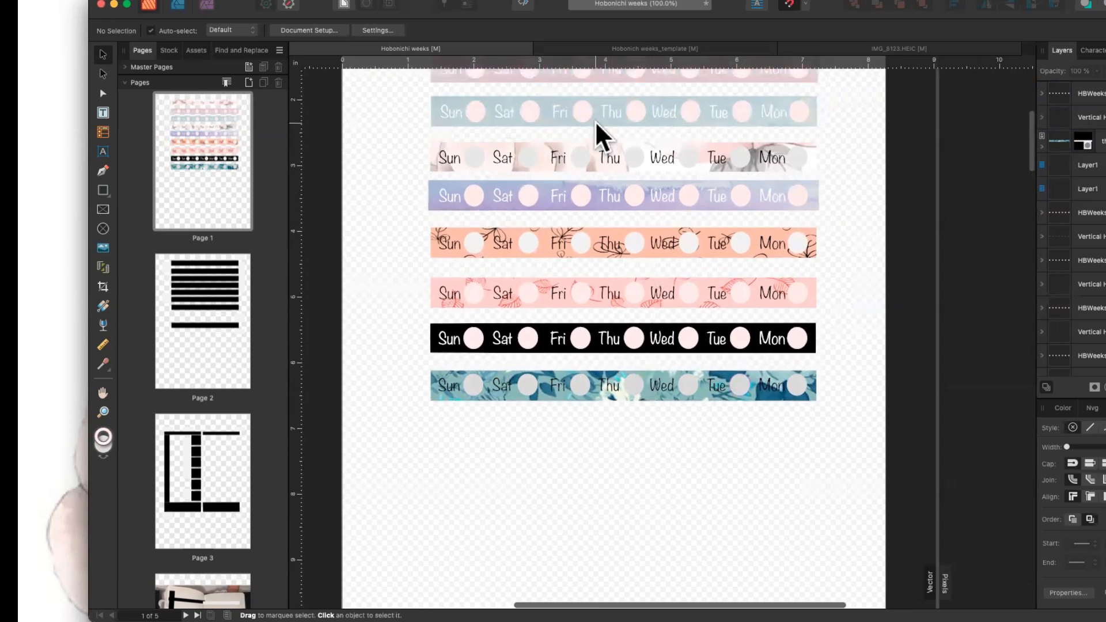
pyautogui.scroll(3, 596, 120)
pyautogui.scroll(-2, 595, 120)
pyautogui.scroll(-1, 595, 130)
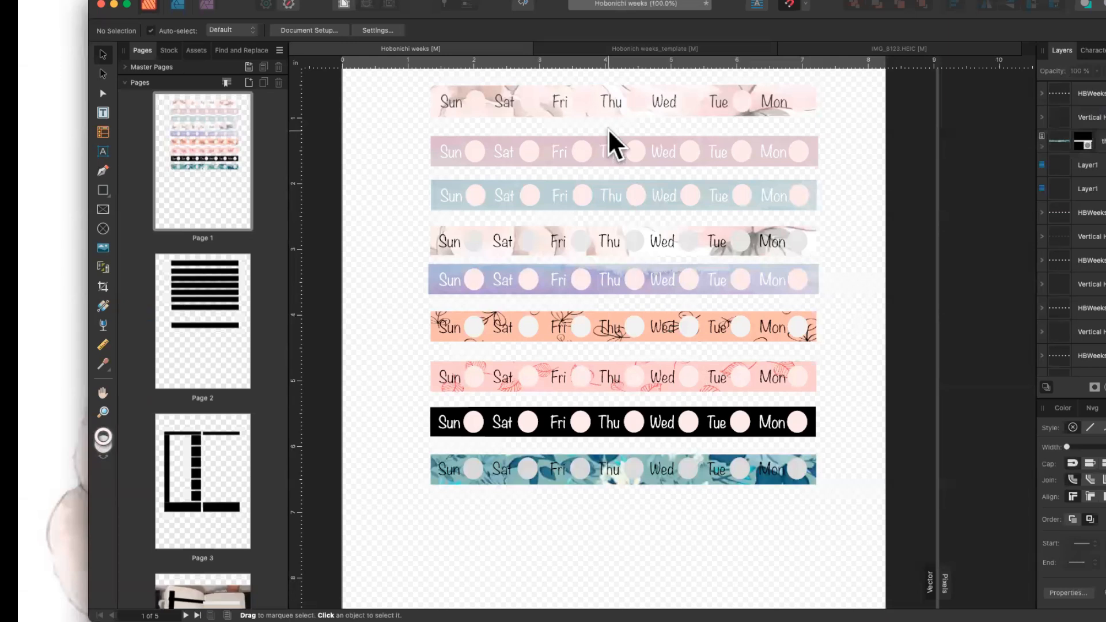
pyautogui.scroll(5, 645, 108)
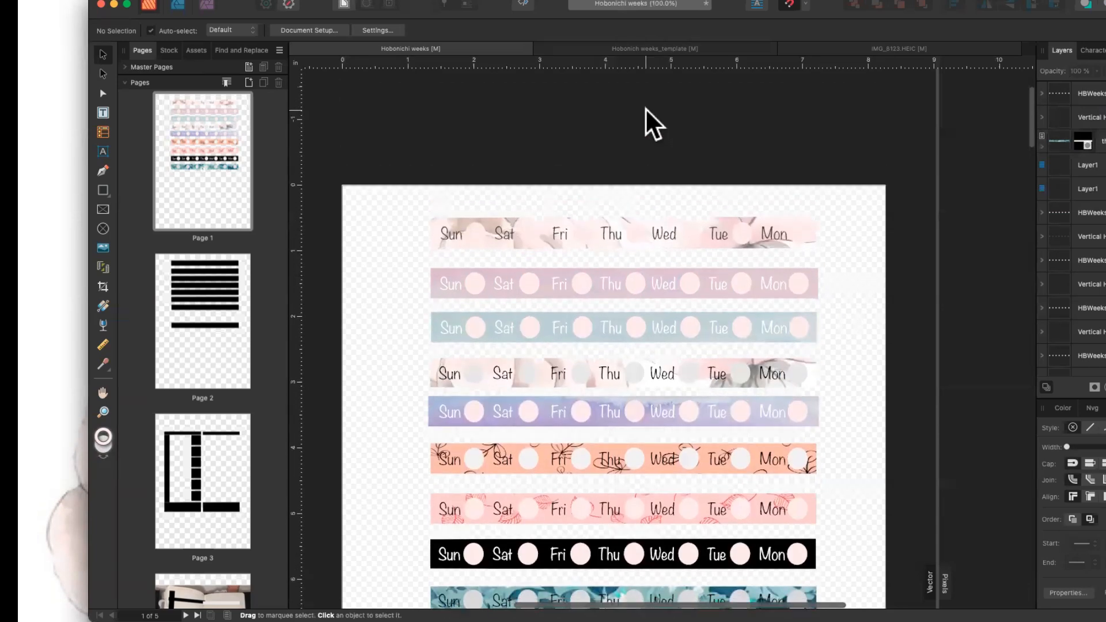
pyautogui.scroll(-7, 645, 108)
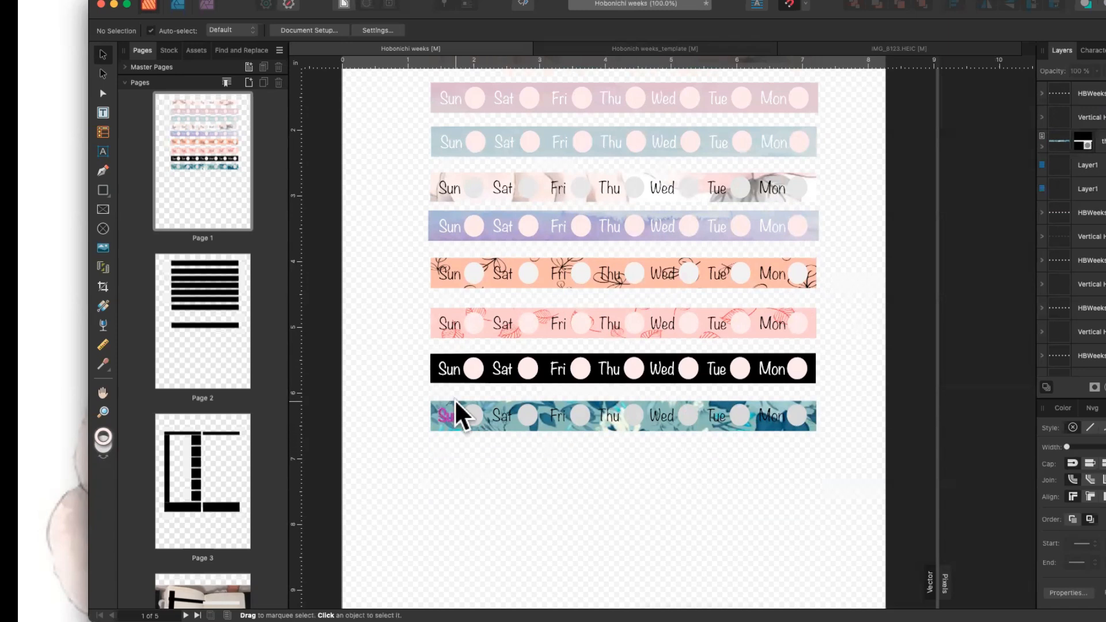
pyautogui.scroll(3, 454, 399)
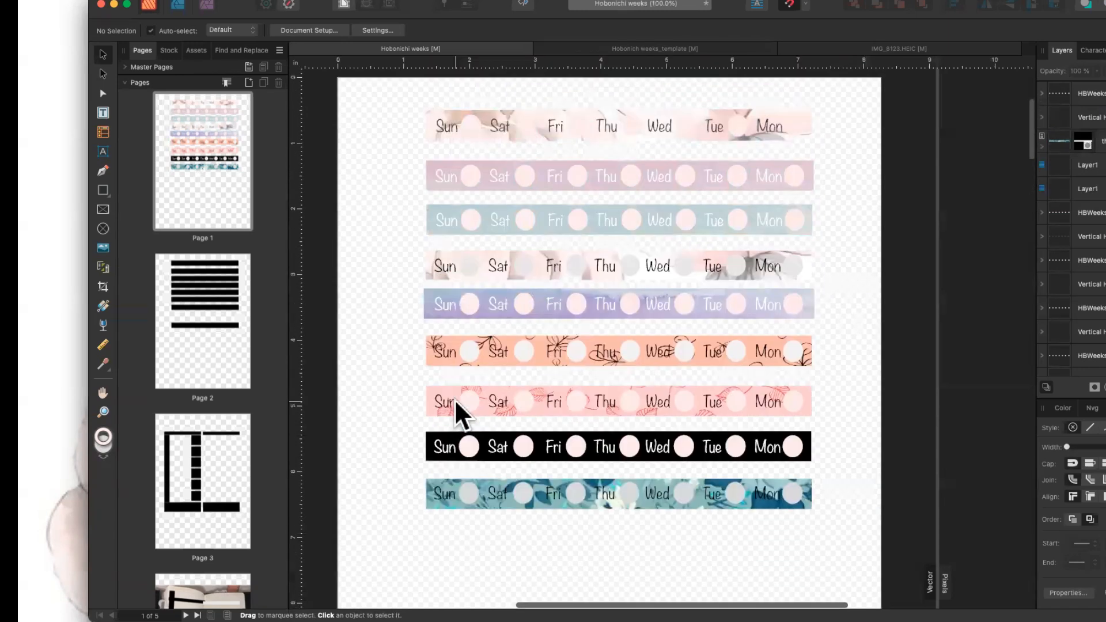
pyautogui.scroll(-20, 454, 399)
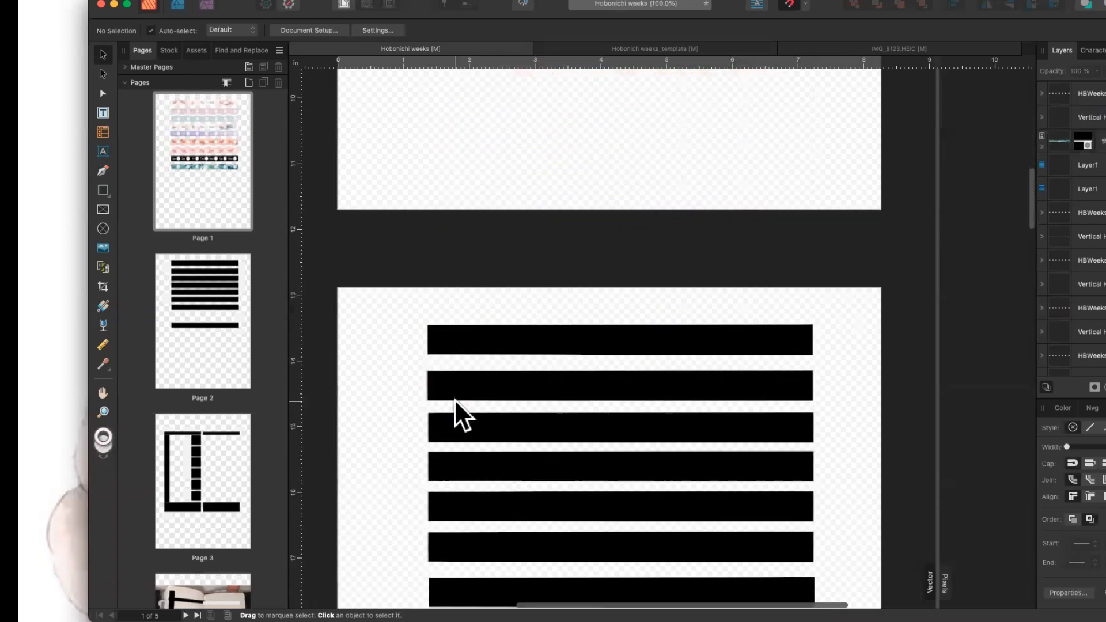
pyautogui.scroll(-7, 455, 400)
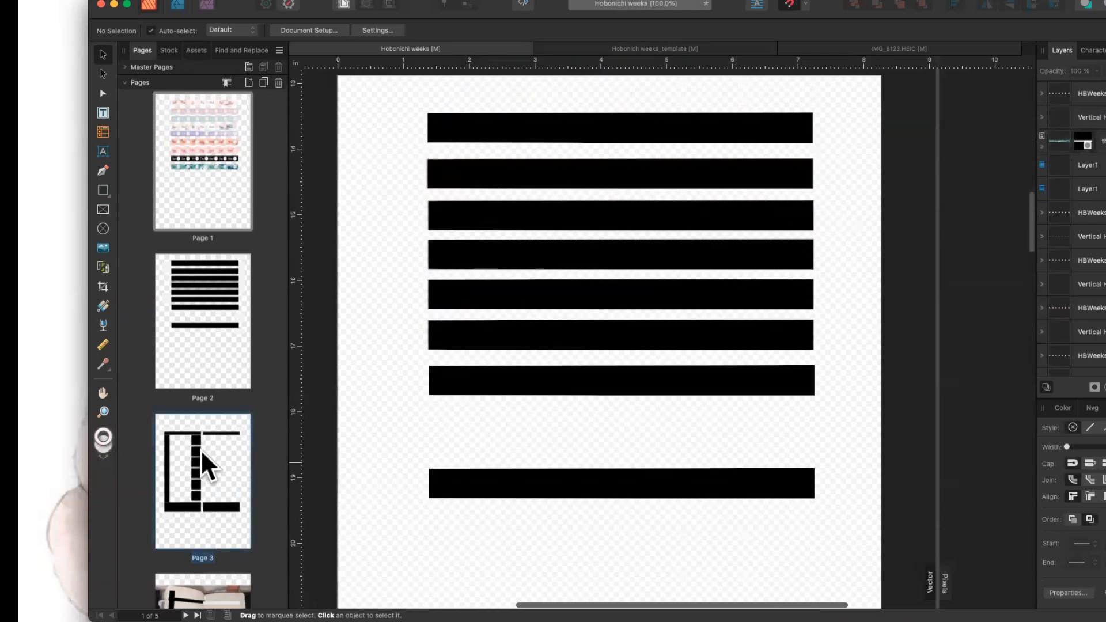
# Inspect the black cut bars on page 3, then return to page 1's washi strips.
pyautogui.click(216, 458)
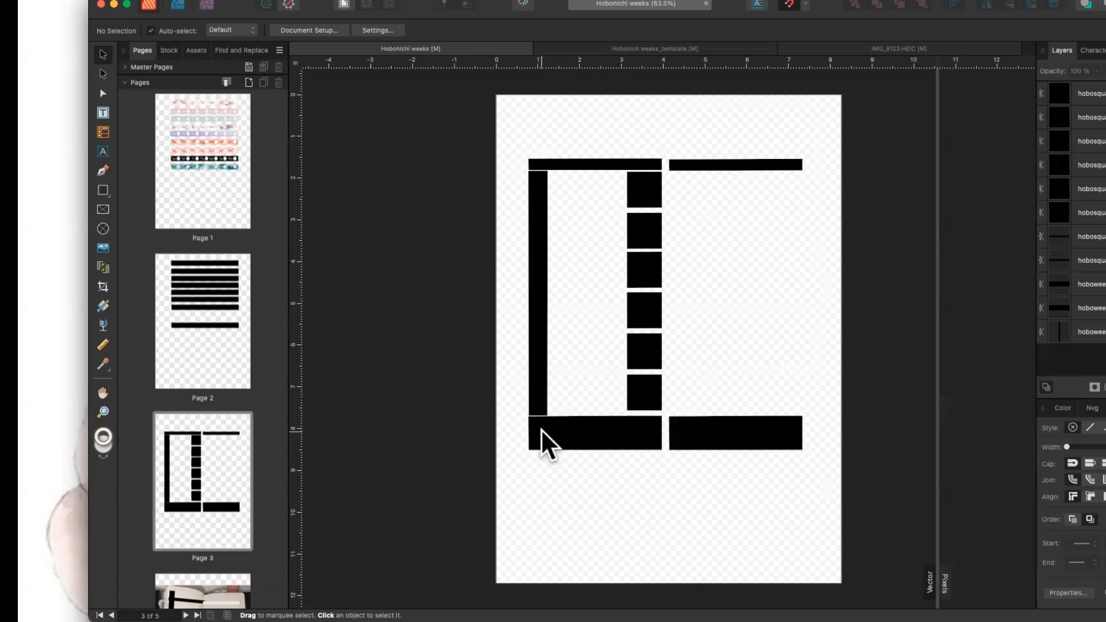
pyautogui.click(557, 433)
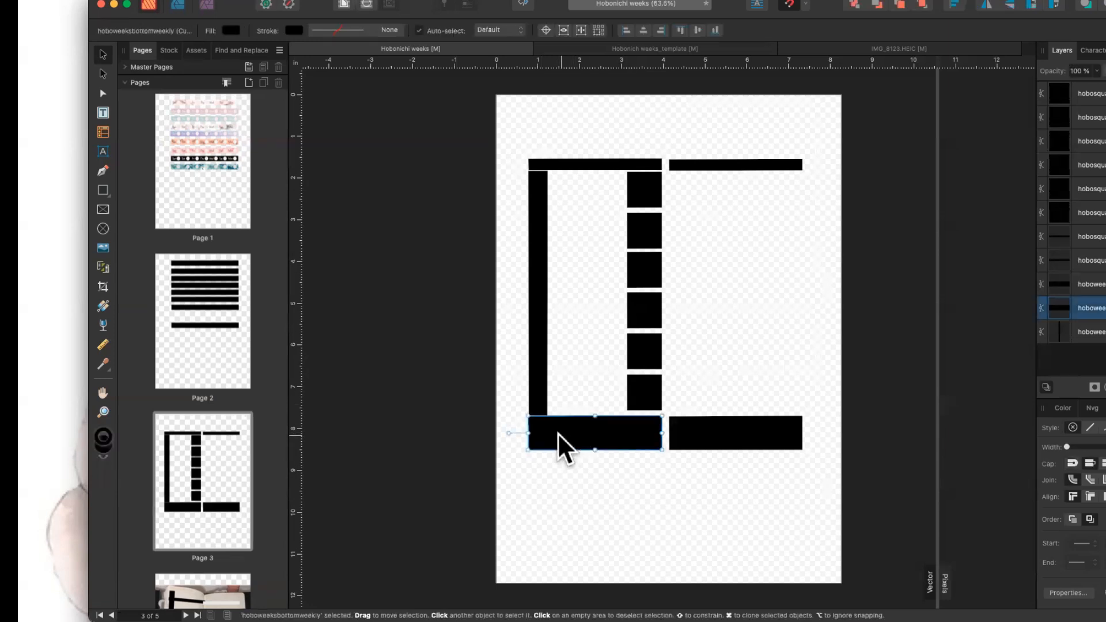
pyautogui.click(683, 434)
pyautogui.click(720, 165)
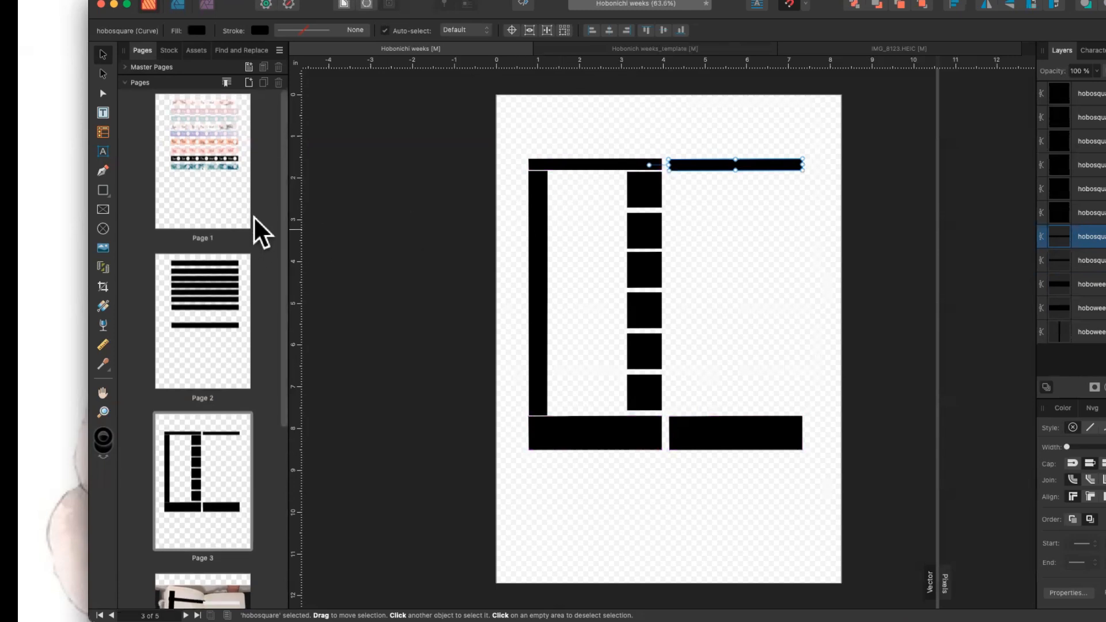
pyautogui.click(213, 202)
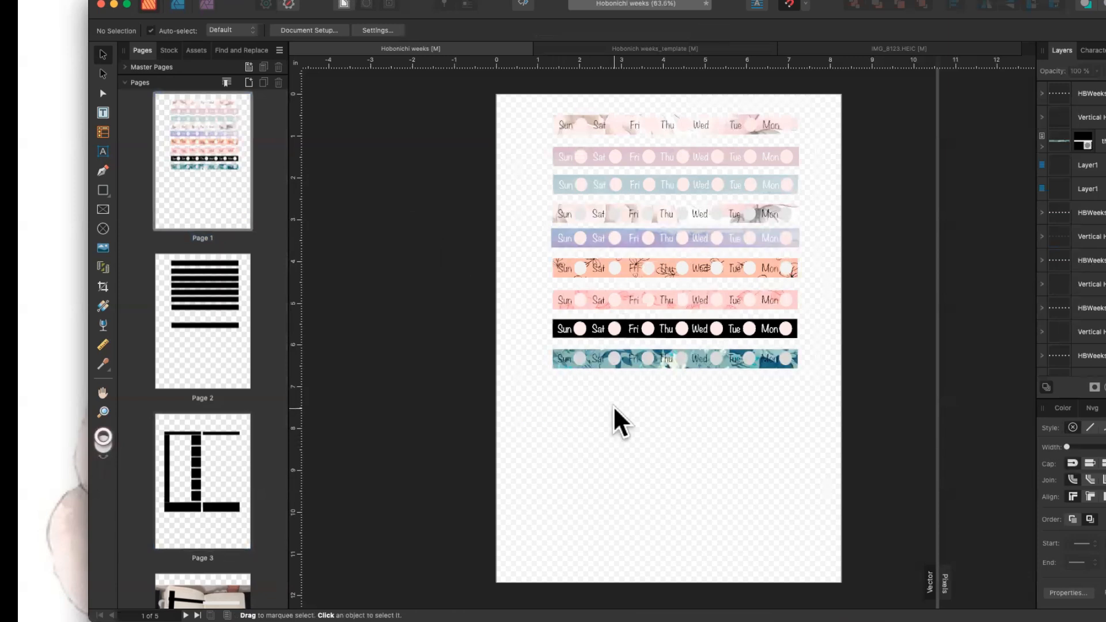
# Start an export with PNG kept as the format, then bring Cricut Design Space forward.
pyautogui.click(152, 2)
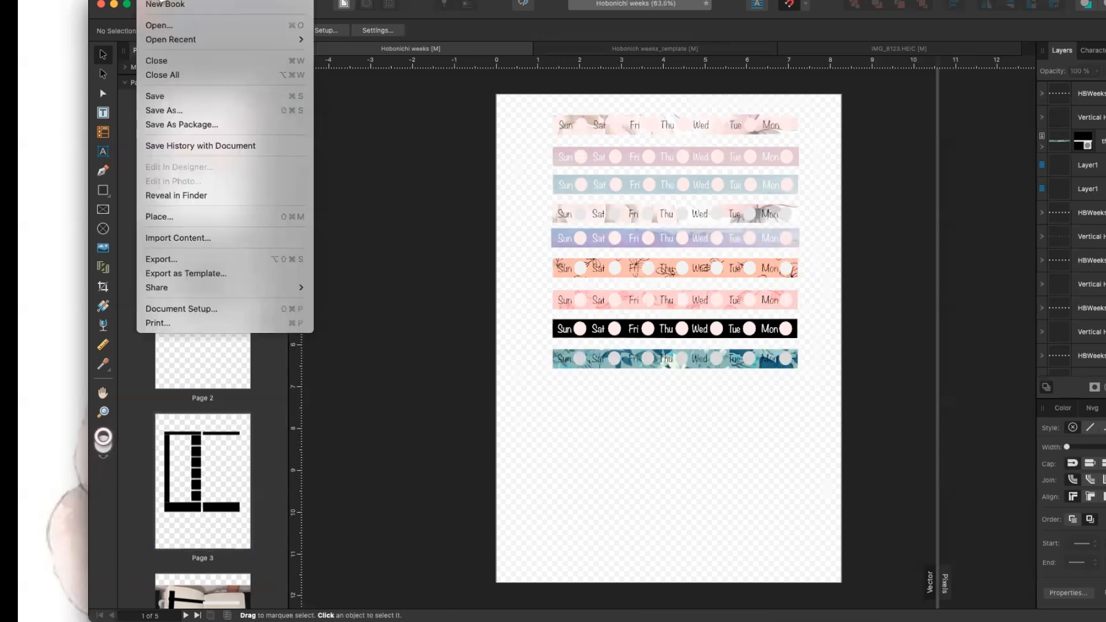
pyautogui.click(199, 258)
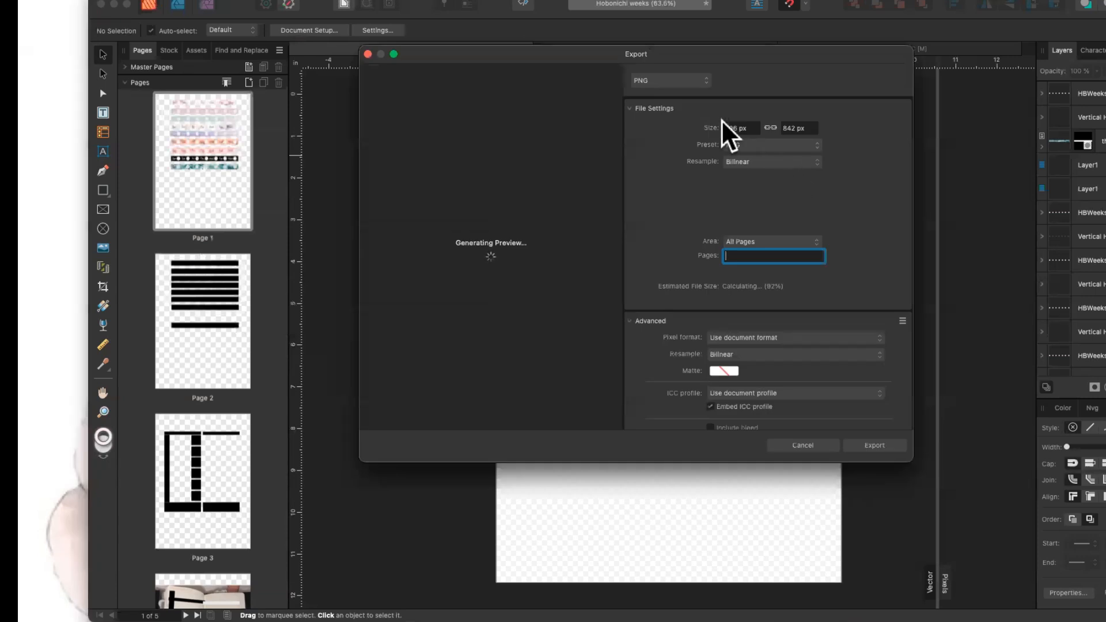
pyautogui.click(704, 81)
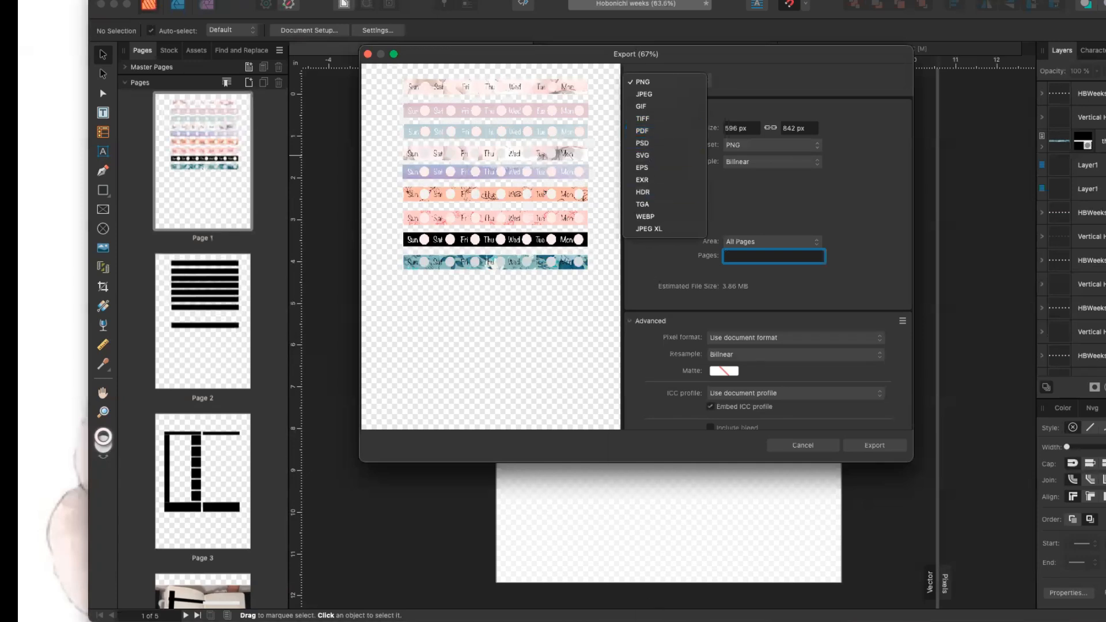
pyautogui.press('Escape')
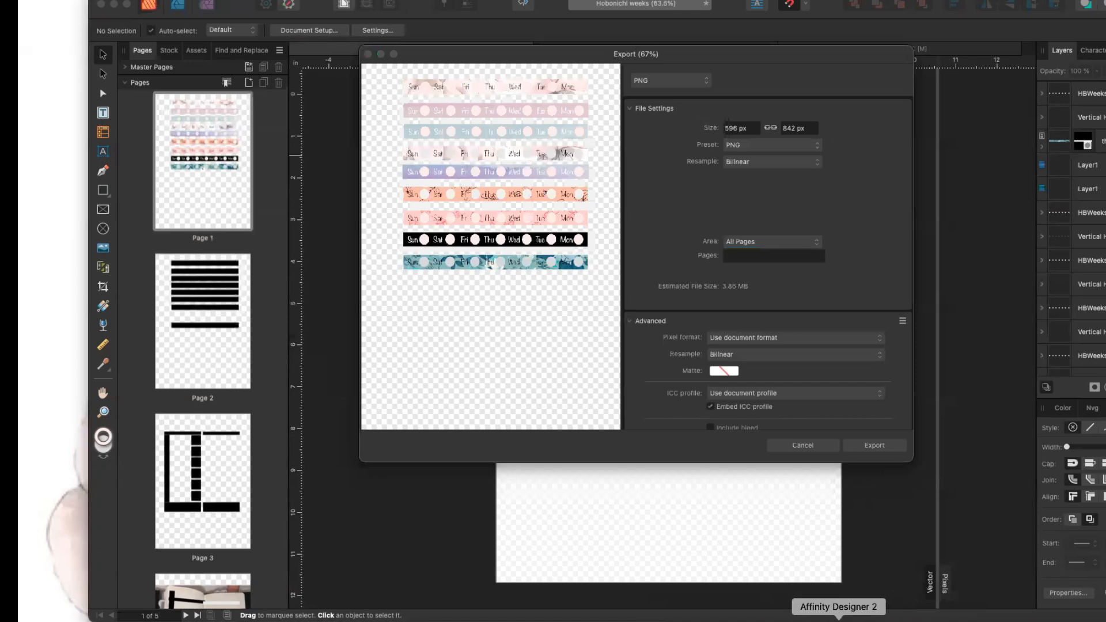
pyautogui.click(839, 618)
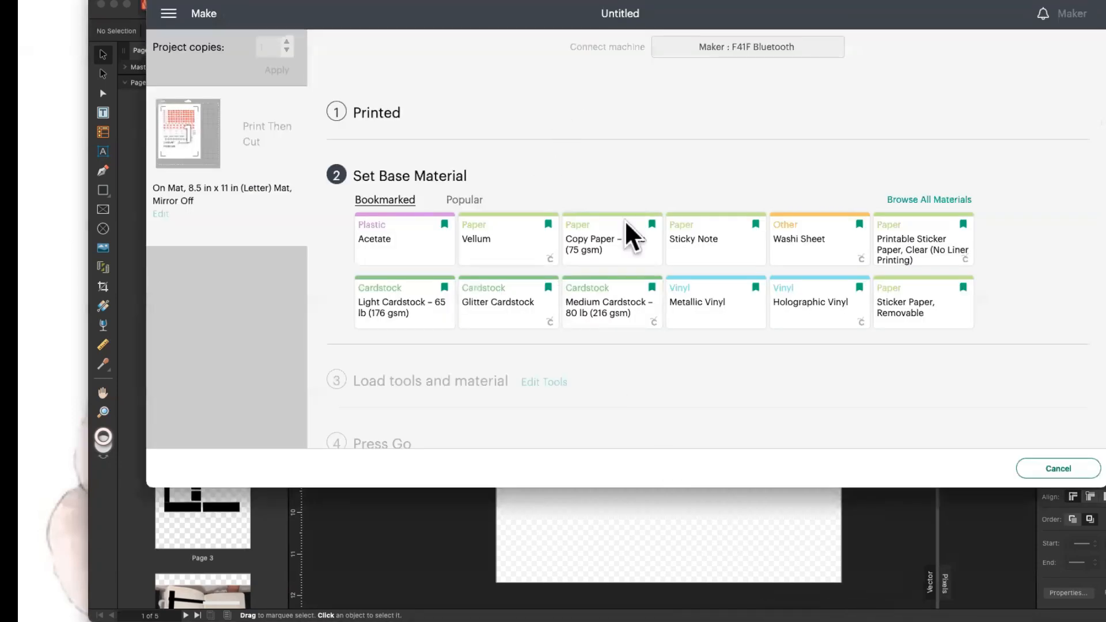
# Cancel the pending YouTube Stickers cut, shift the design on the mat, and show Upload.
pyautogui.click(1059, 468)
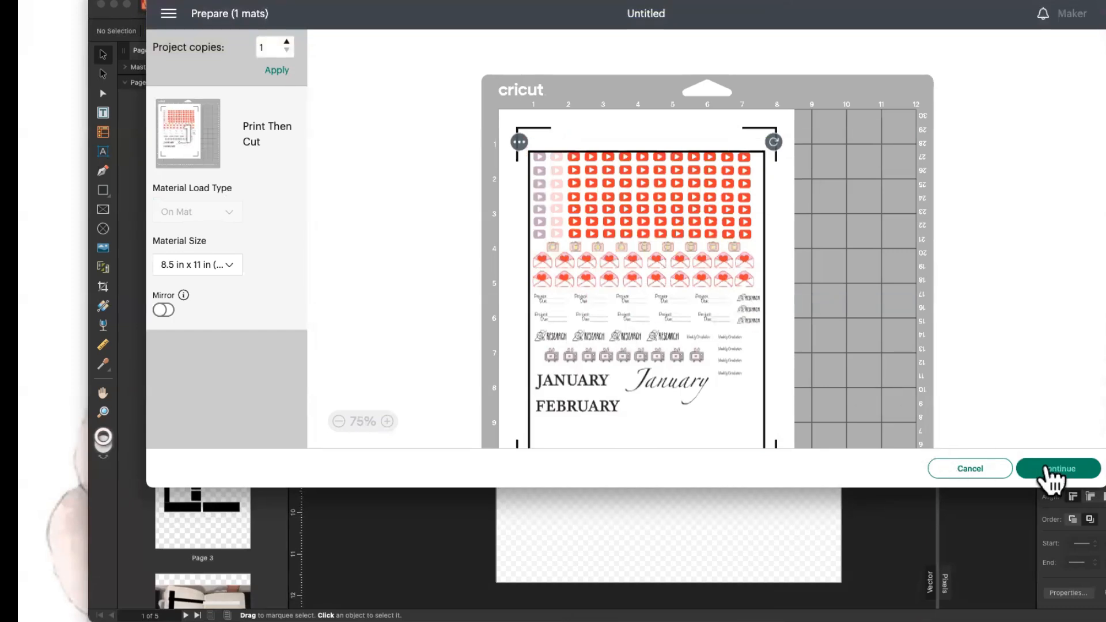
pyautogui.click(959, 475)
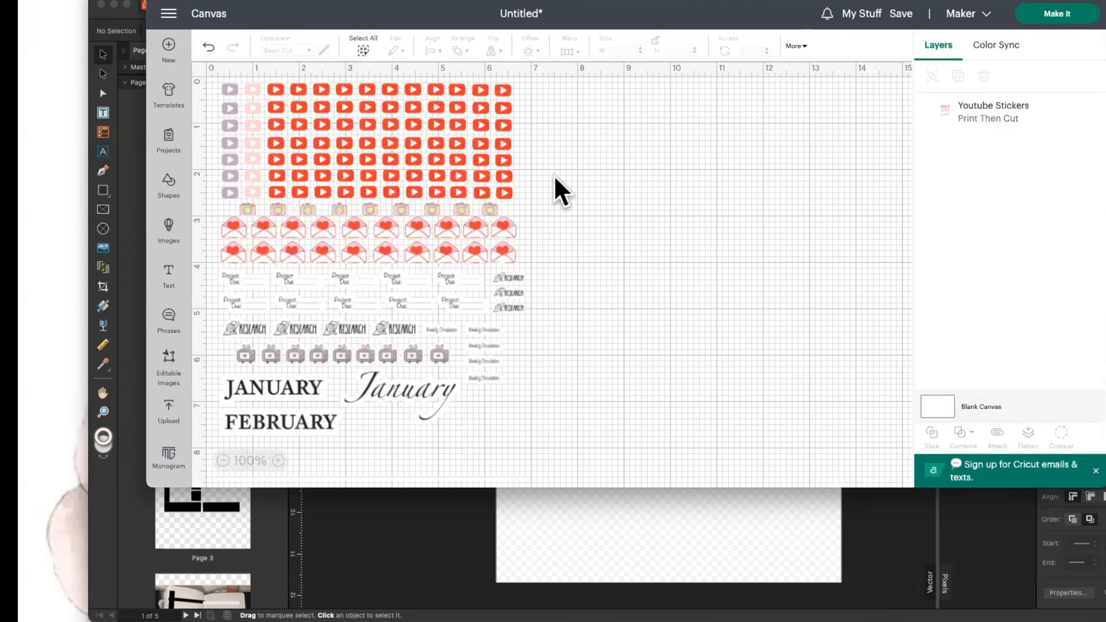
pyautogui.moveTo(418, 151); pyautogui.dragTo(503, 153)
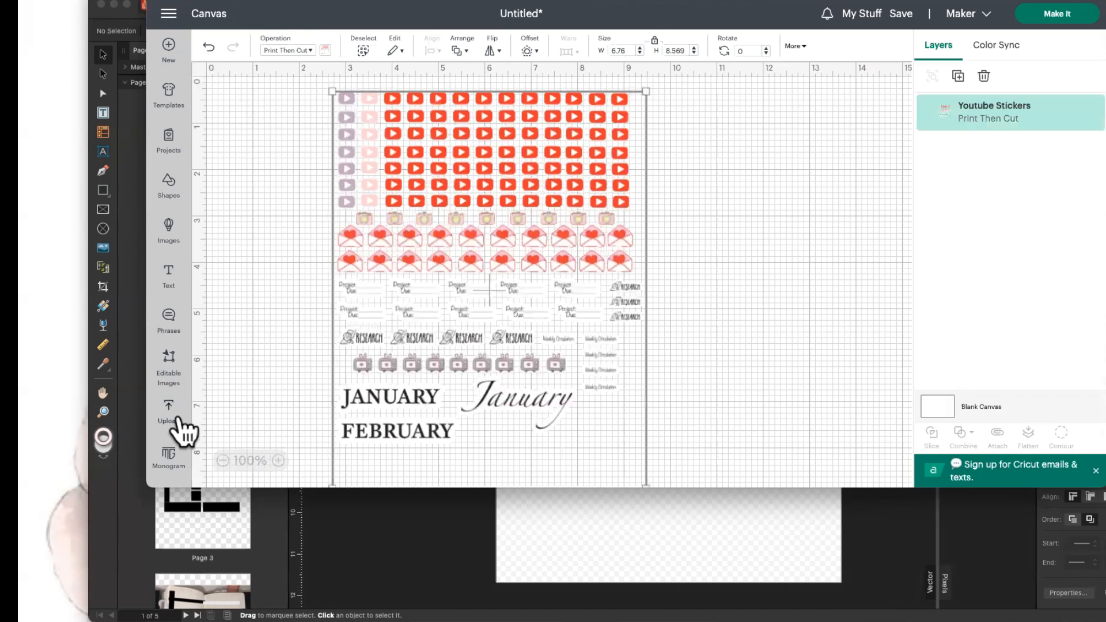
pyautogui.click(183, 419)
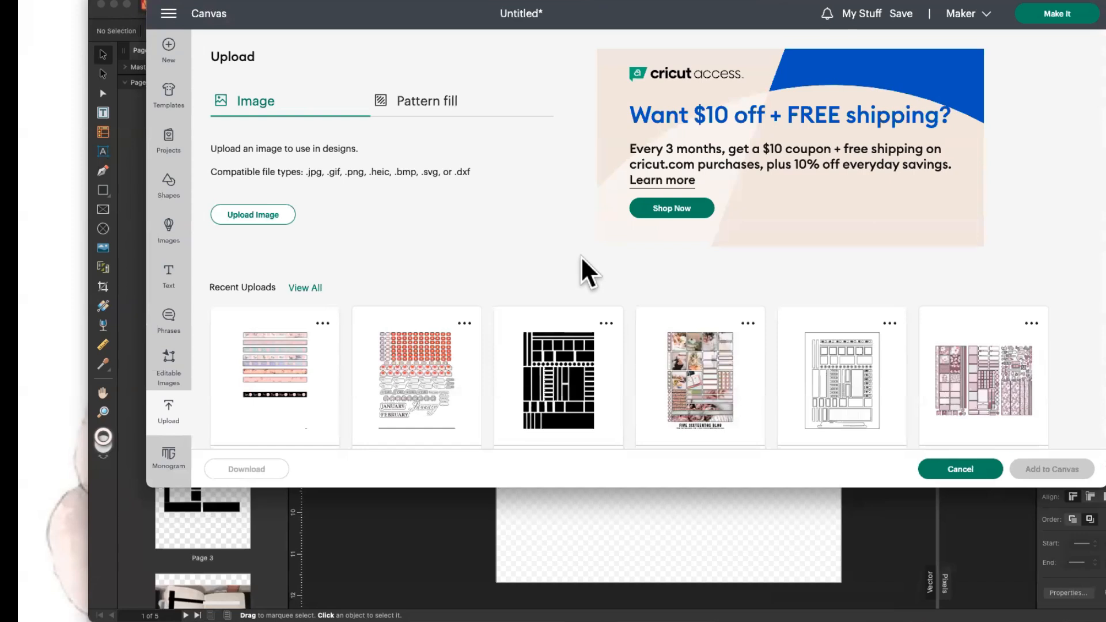
# Pick the earlier washi strips upload, start a new image upload, then return to Affinity's export.
pyautogui.scroll(-1, 581, 256)
pyautogui.scroll(1, 614, 250)
pyautogui.click(285, 340)
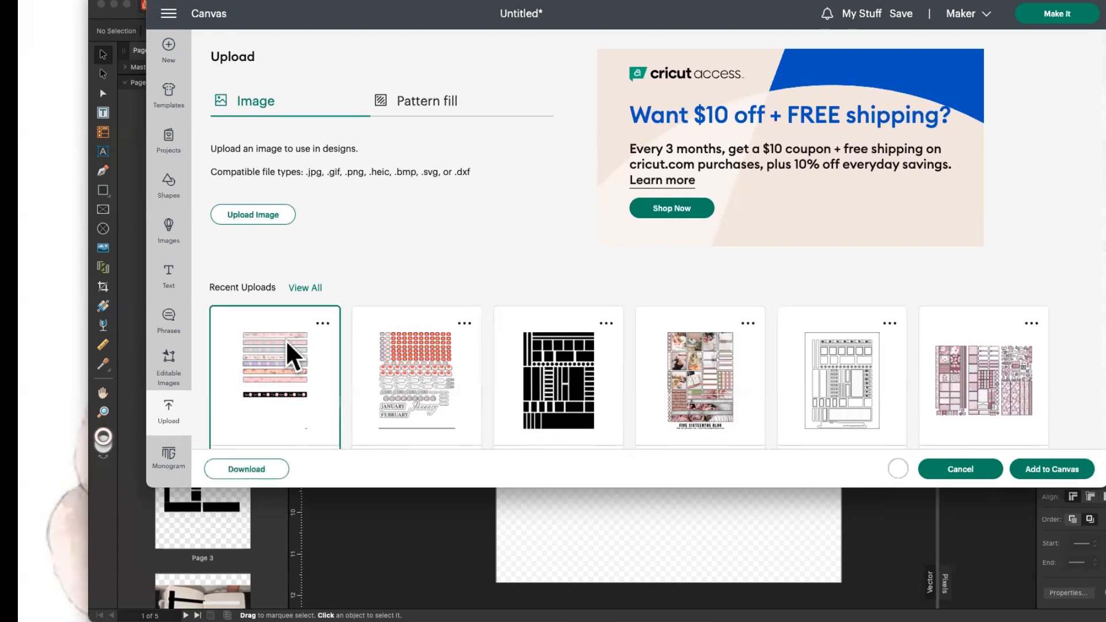
pyautogui.scroll(-2, 320, 340)
pyautogui.scroll(2, 320, 339)
pyautogui.click(259, 216)
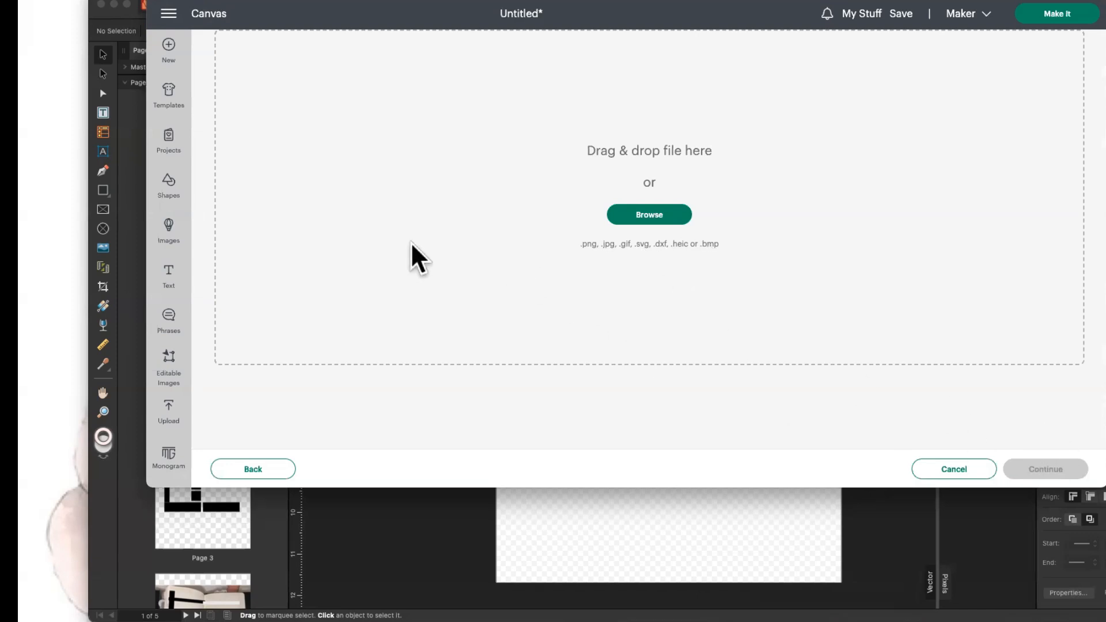
pyautogui.click(520, 561)
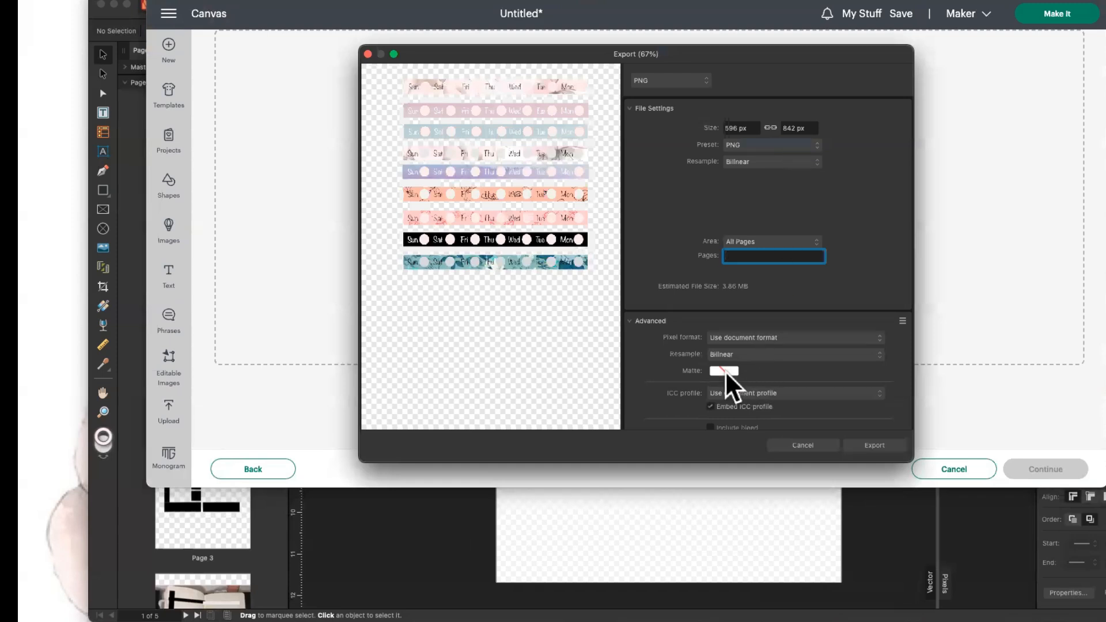
# Export only the current page as PNG, replacing the existing Hobonichi weeks.png on the Desktop.
pyautogui.click(816, 241)
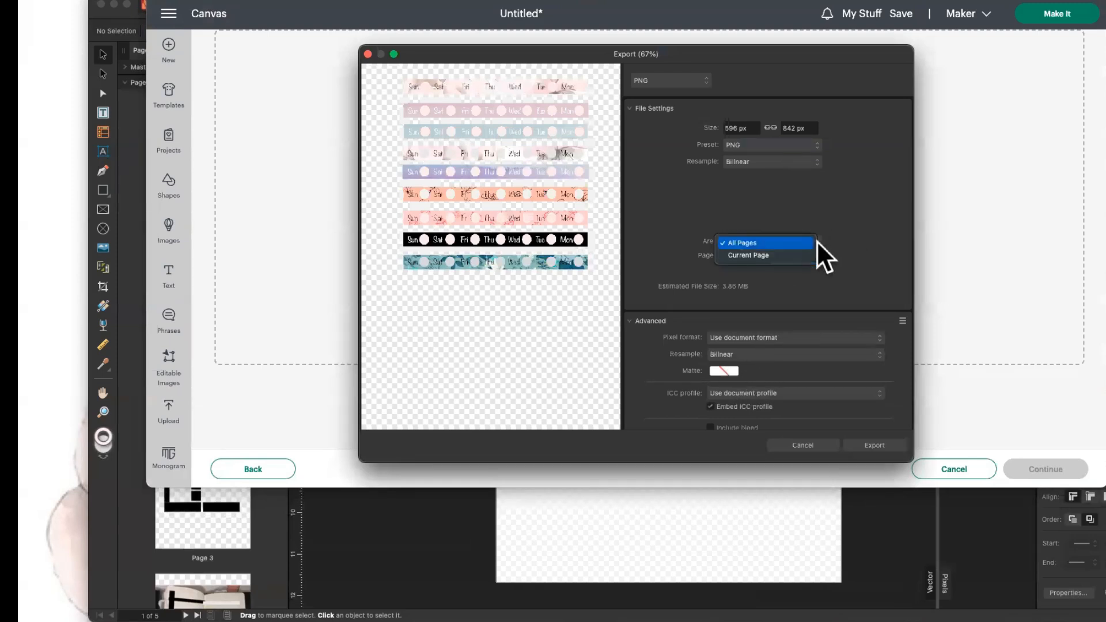
pyautogui.click(809, 255)
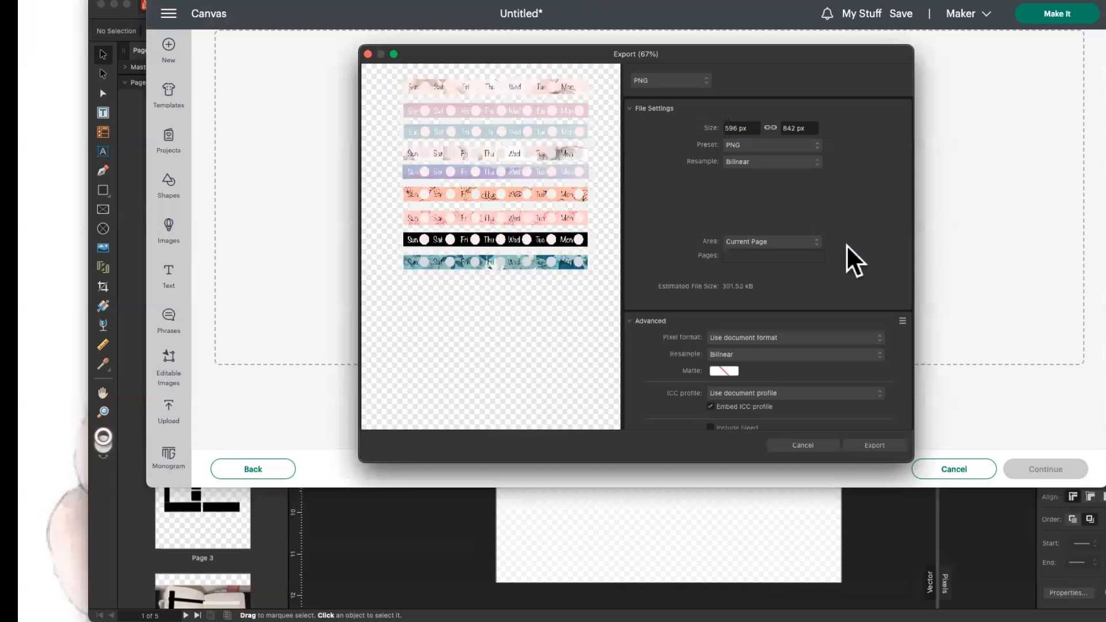
pyautogui.scroll(-5, 824, 354)
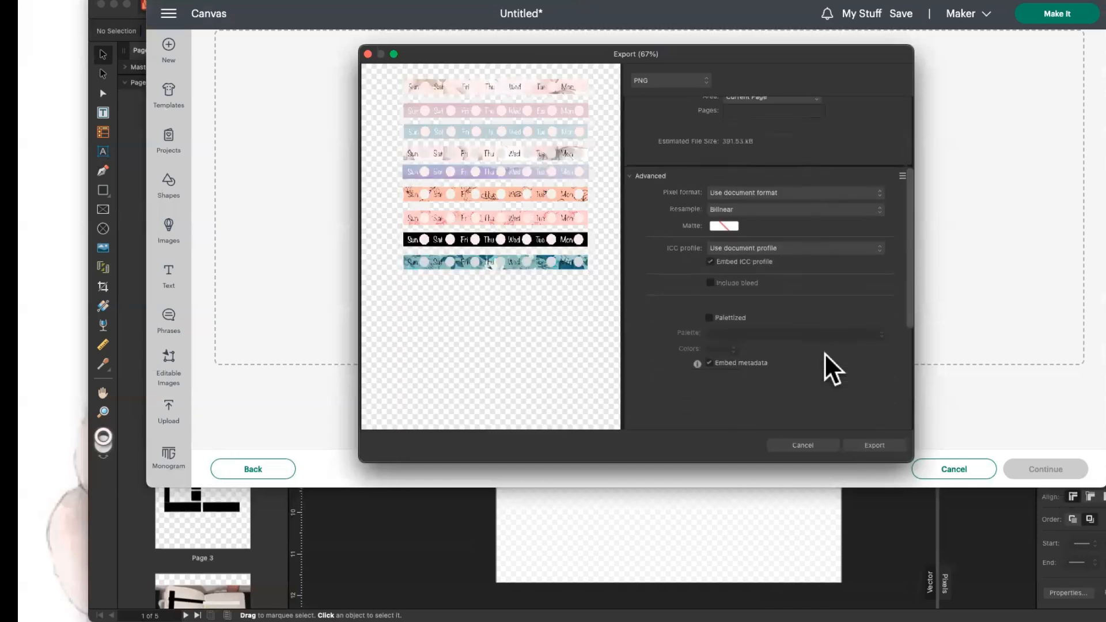
pyautogui.scroll(5, 824, 353)
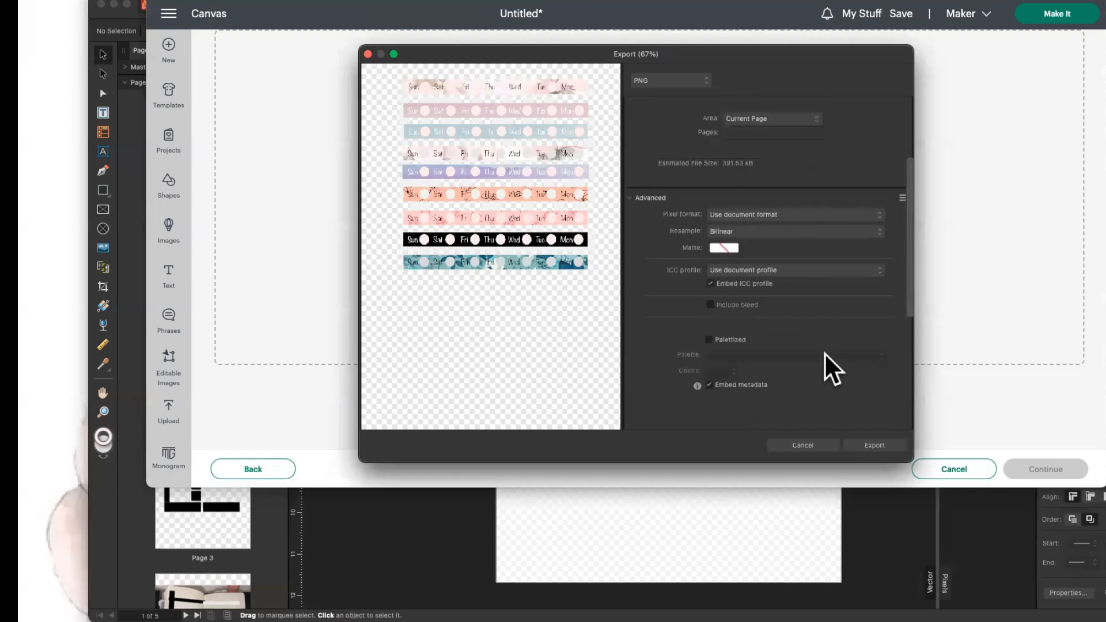
pyautogui.click(872, 443)
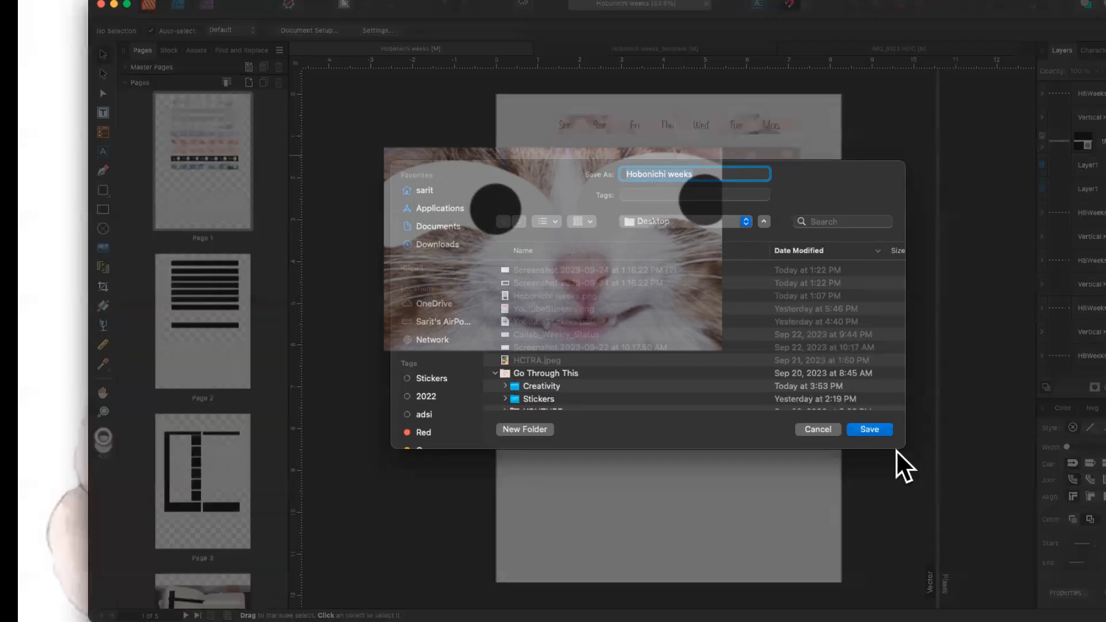
pyautogui.click(875, 429)
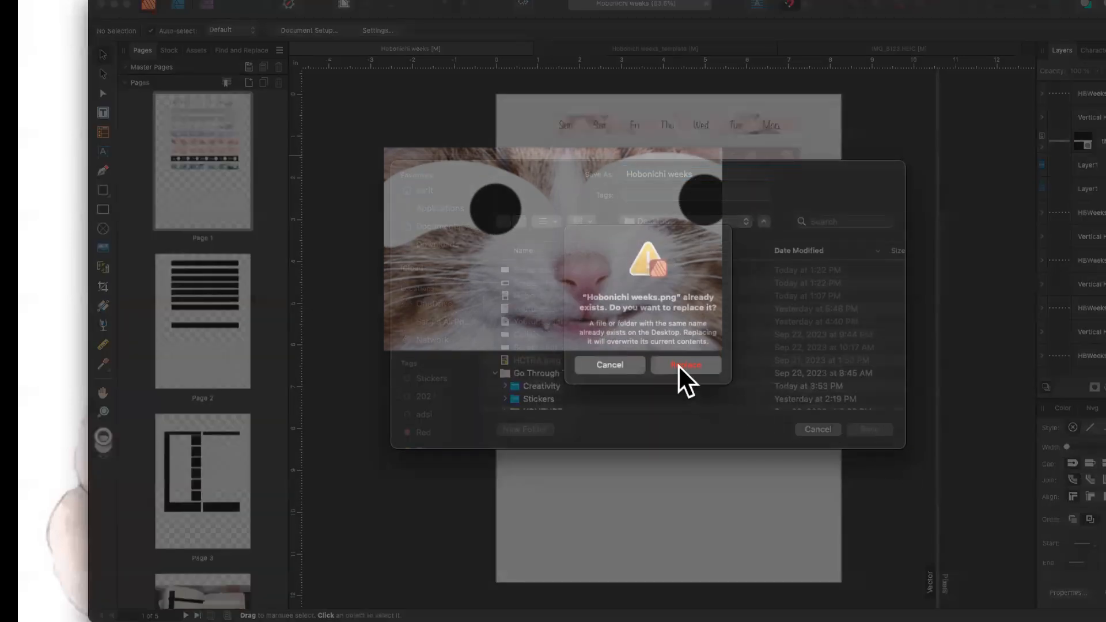
pyautogui.click(679, 364)
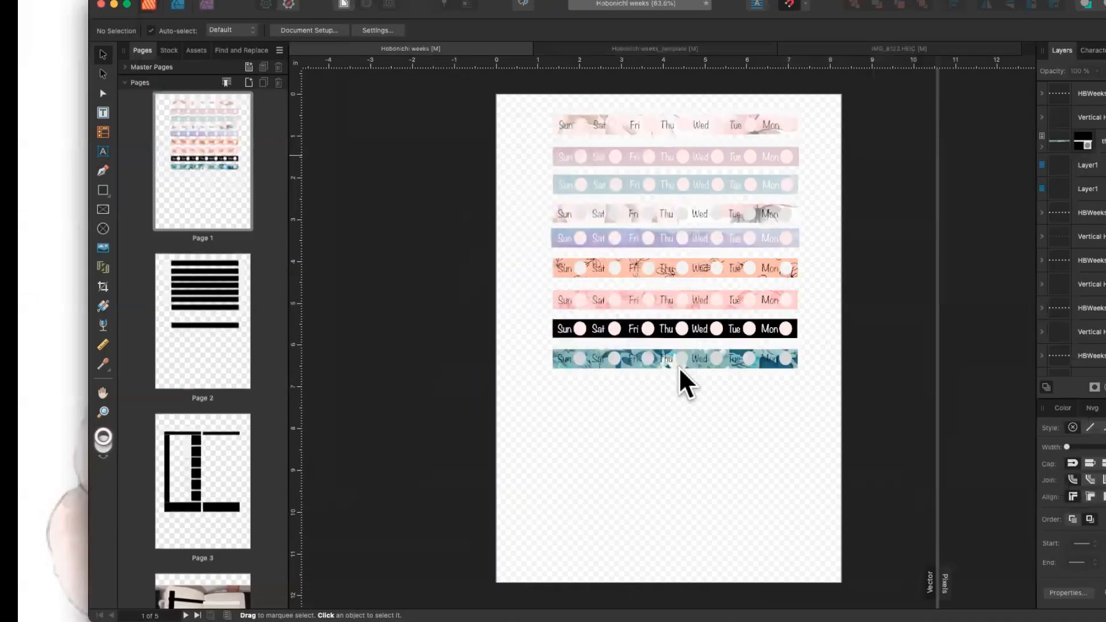
# Minimize Affinity and browse to the home folder for Hobonichi weeks.png in Cricut's uploader.
pyautogui.click(114, 4)
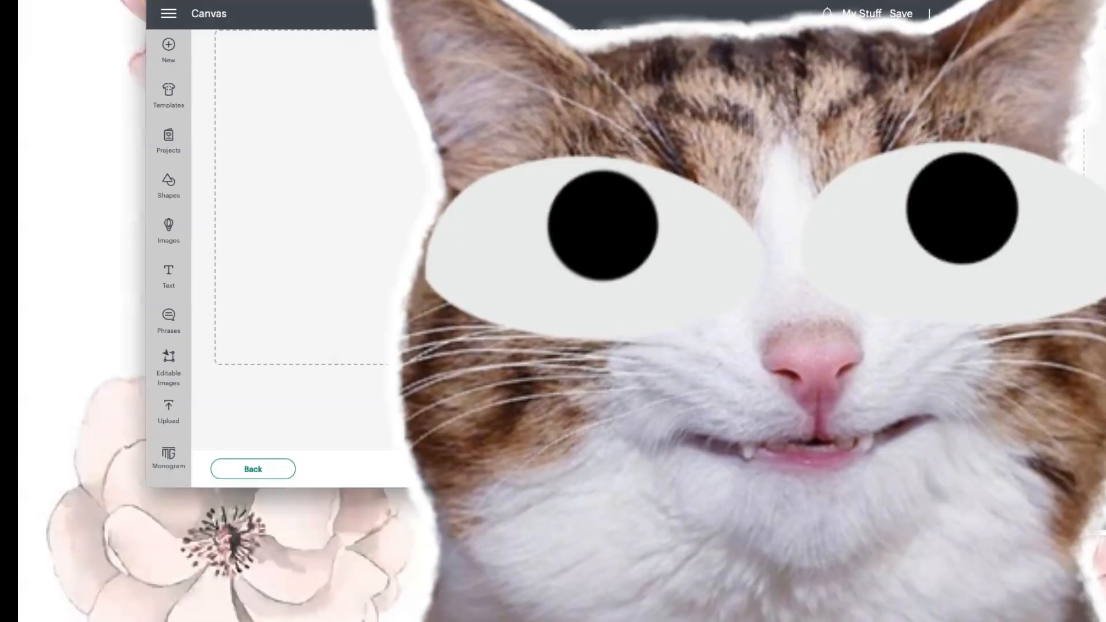
pyautogui.click(642, 210)
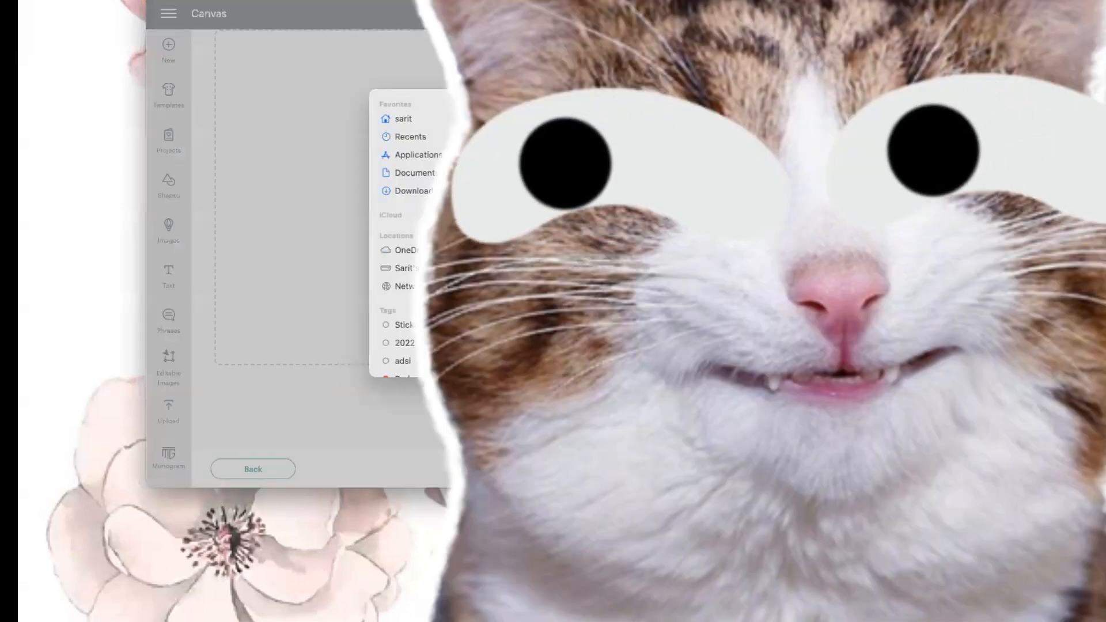
pyautogui.click(410, 153)
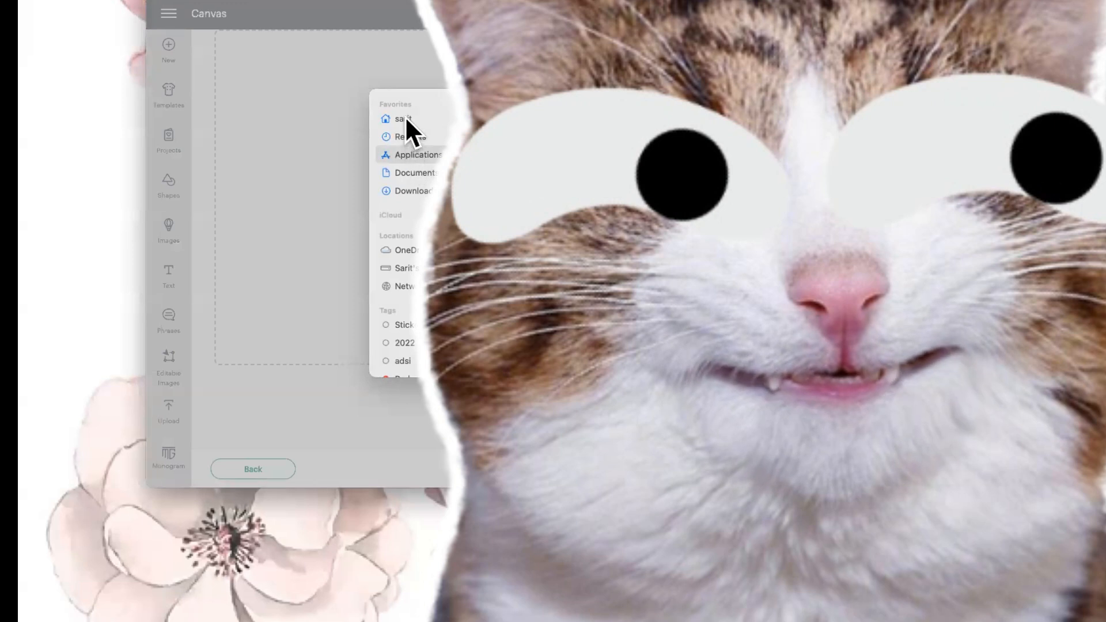
pyautogui.click(405, 117)
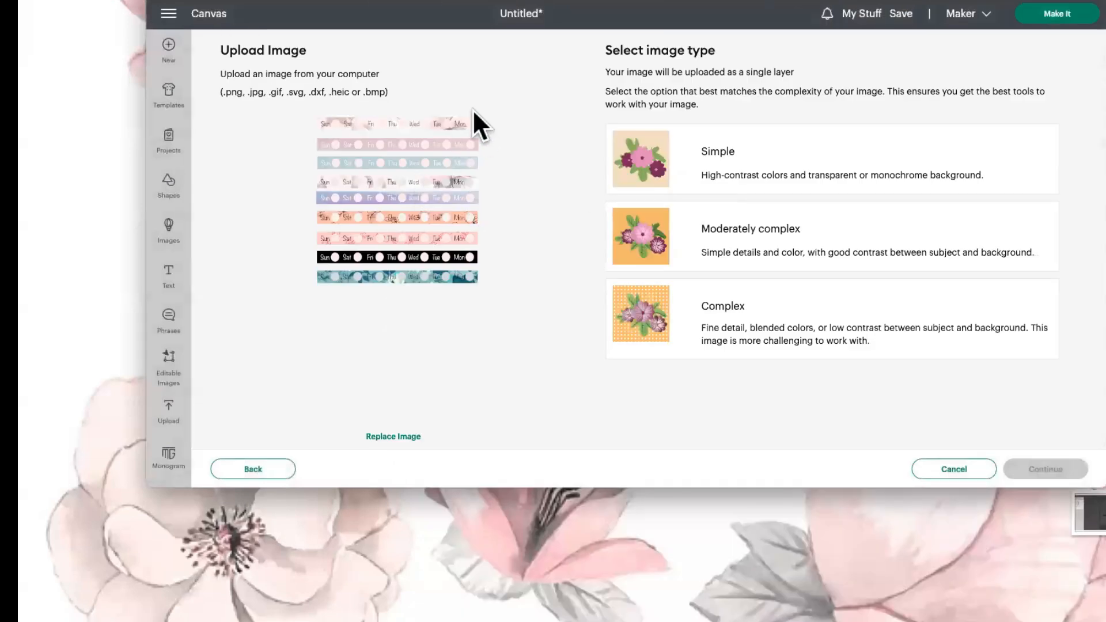
# Set the uploaded strips image type to Complex and continue to the Background Remover.
pyautogui.moveTo(460, 1); pyautogui.dragTo(482, 89)
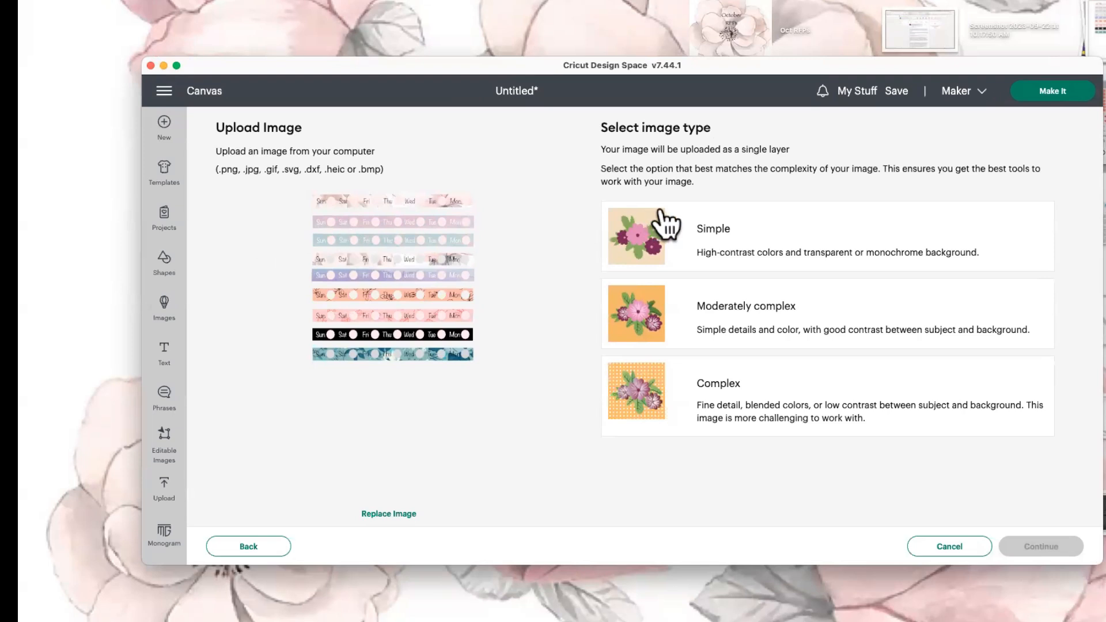
pyautogui.click(706, 229)
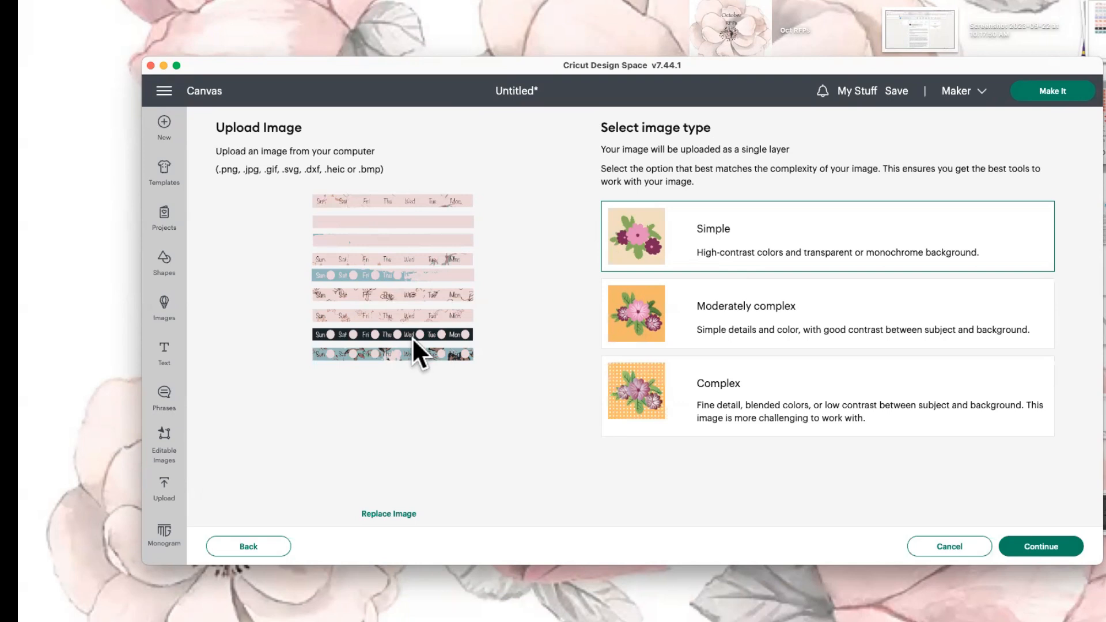
pyautogui.click(717, 397)
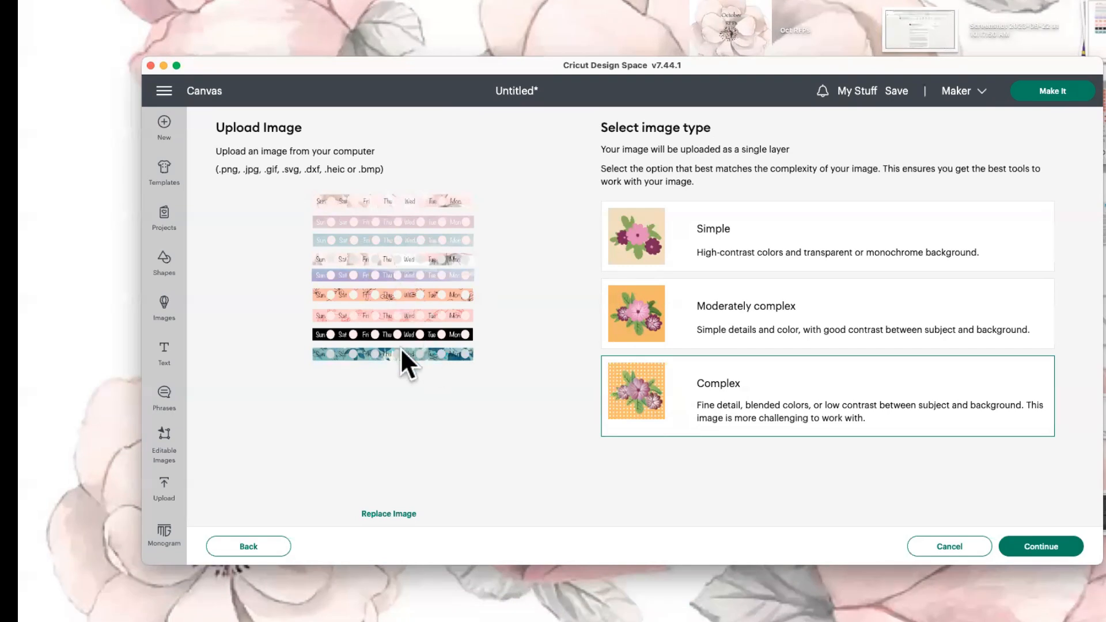
pyautogui.click(1041, 547)
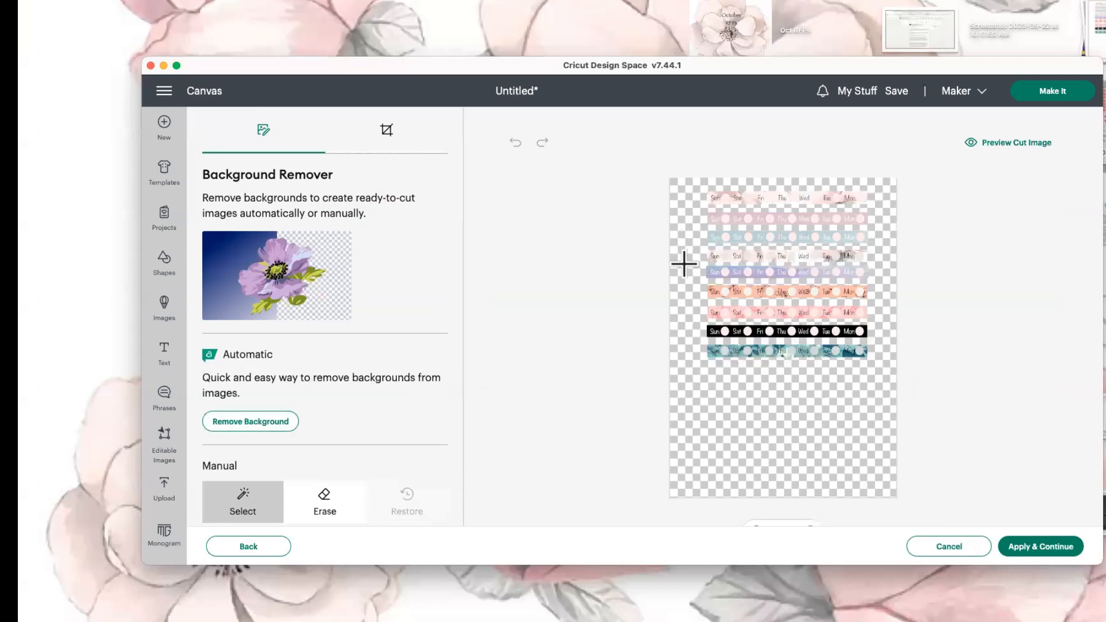
# Zoom the weeks image to 109%, preview its cut and full-colour views, then apply the background edits.
pyautogui.scroll(-1, 885, 420)
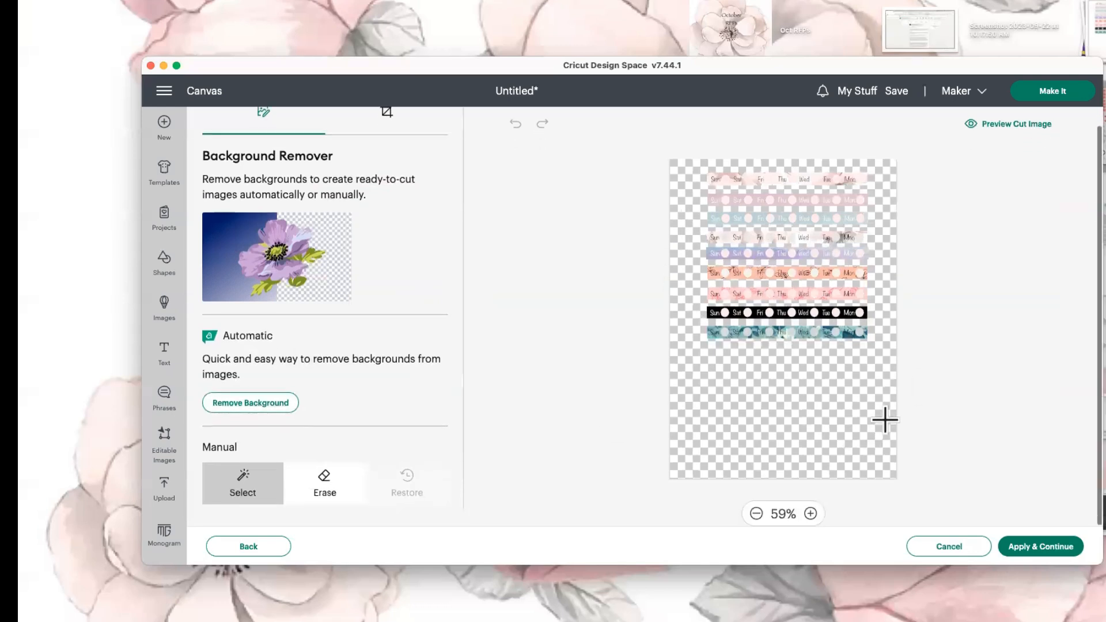
pyautogui.click(810, 513)
pyautogui.click(810, 514)
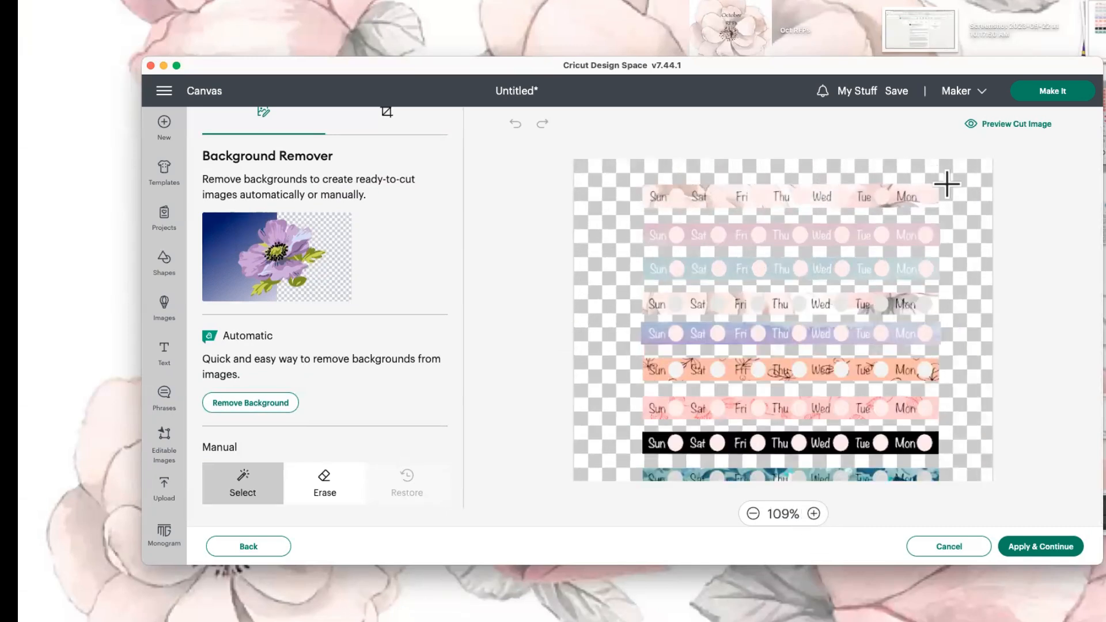
pyautogui.scroll(-6, 957, 307)
pyautogui.scroll(5, 957, 309)
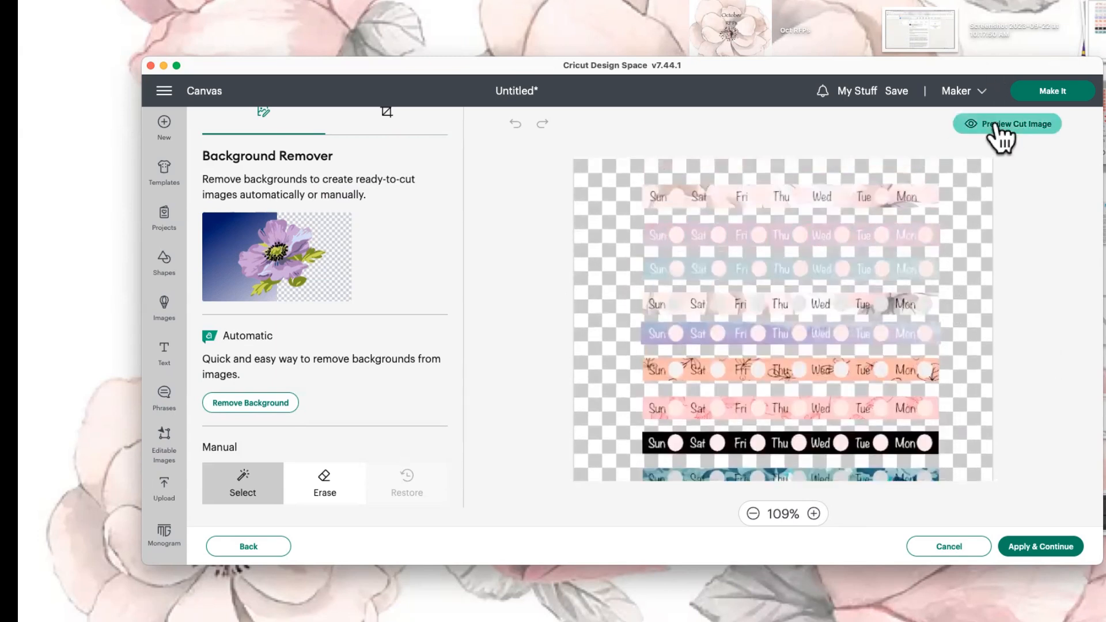
pyautogui.click(995, 126)
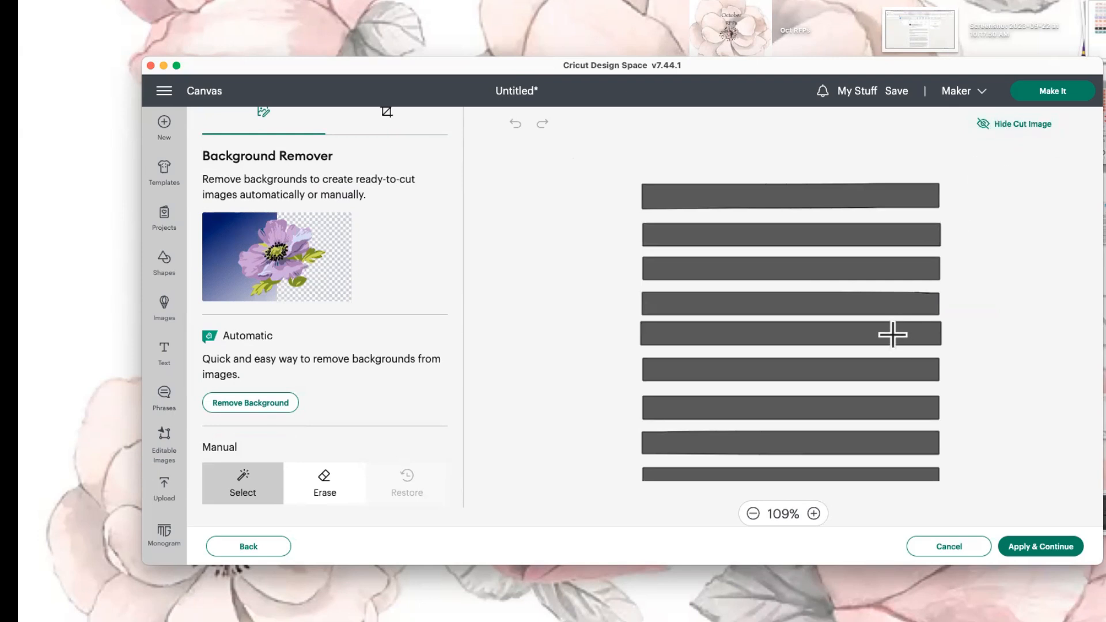
pyautogui.scroll(-3, 892, 334)
pyautogui.scroll(3, 892, 334)
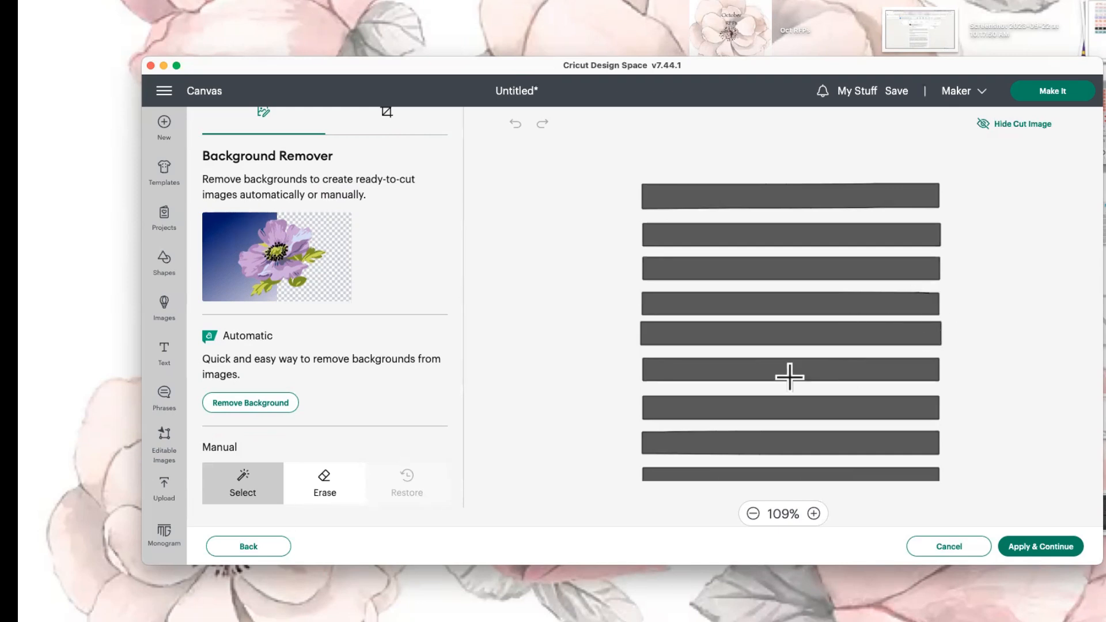
pyautogui.scroll(-3, 790, 376)
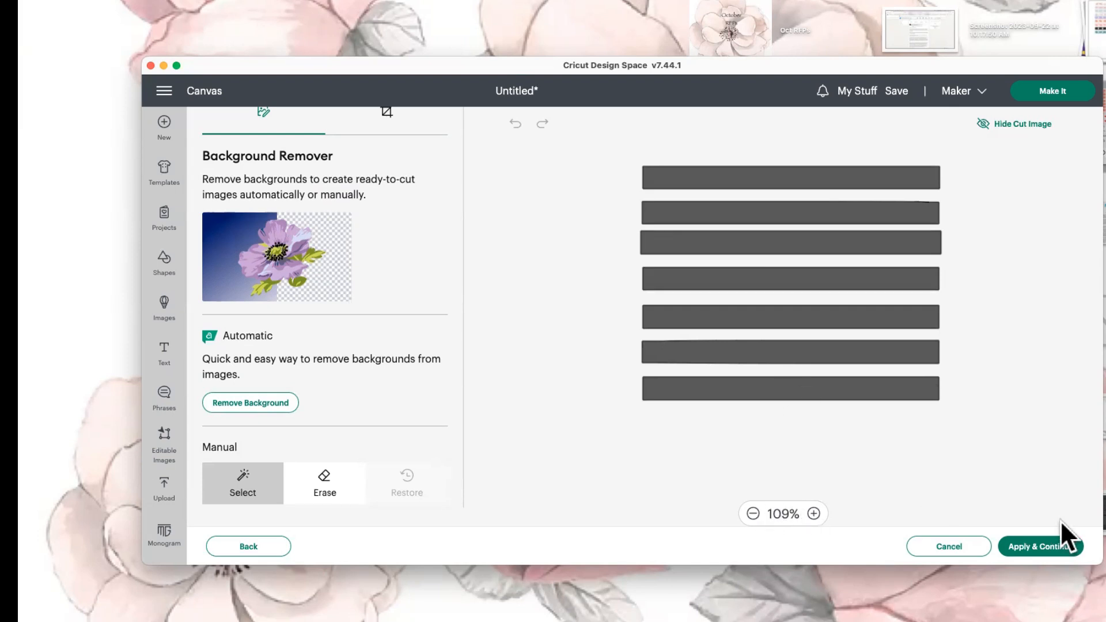
pyautogui.click(1018, 125)
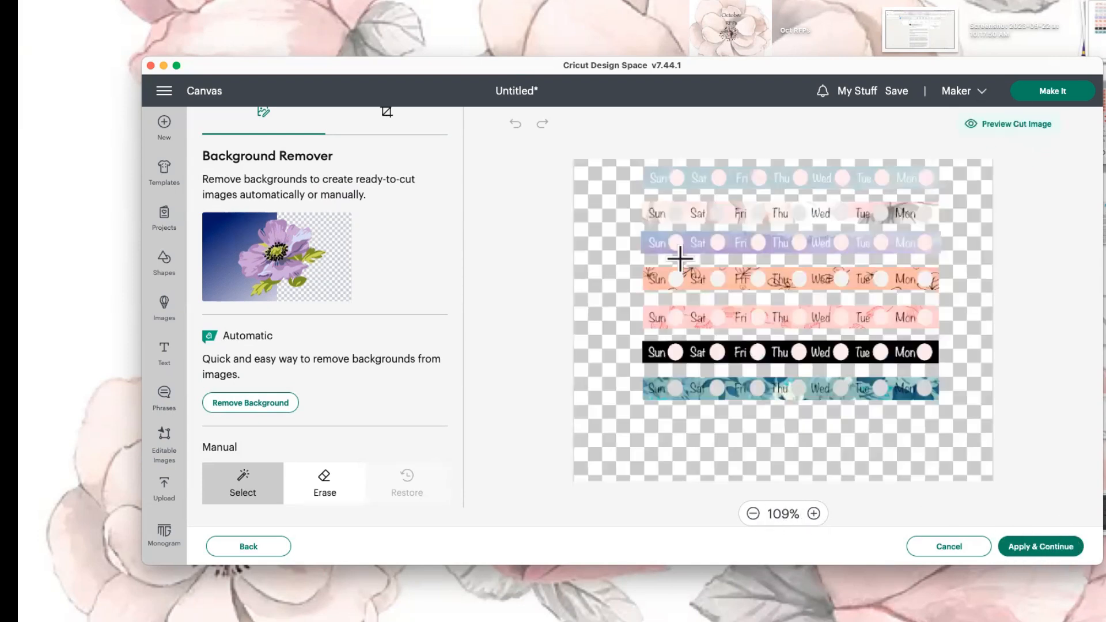
pyautogui.click(1044, 548)
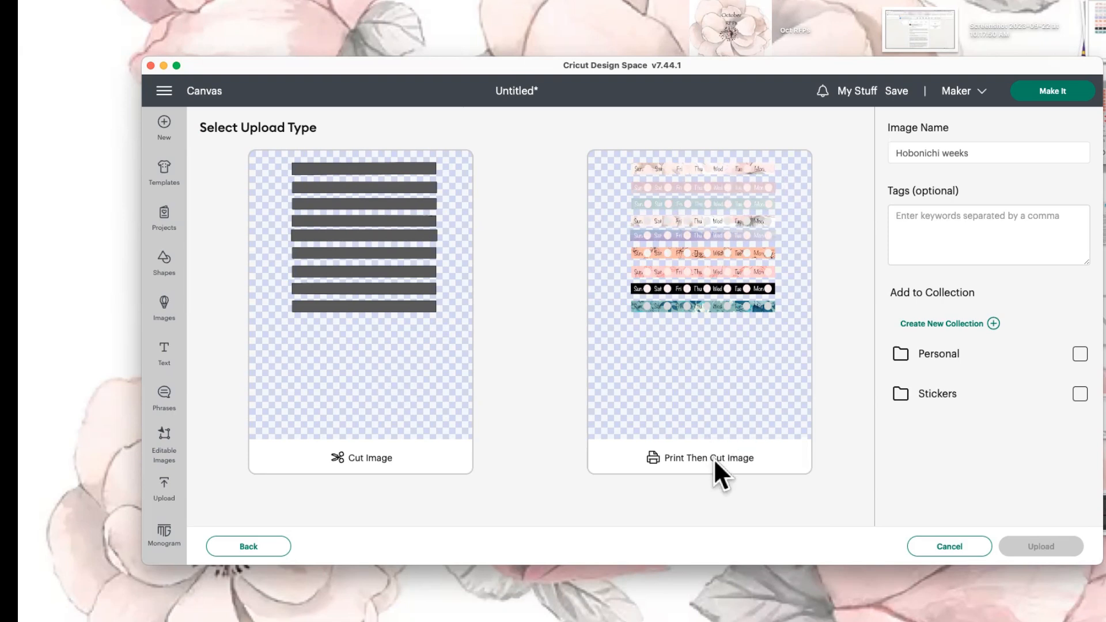
# Upload the weekday strips as a Print Then Cut image in Personal and Stickers, and place it on the canvas.
pyautogui.click(703, 401)
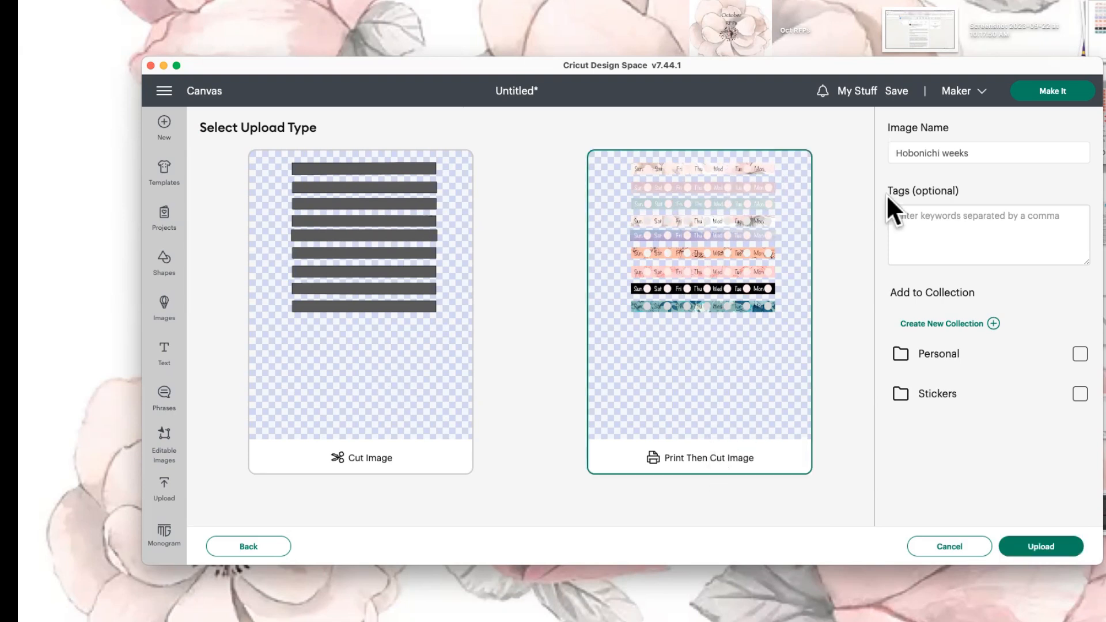
pyautogui.click(1079, 353)
pyautogui.click(1080, 394)
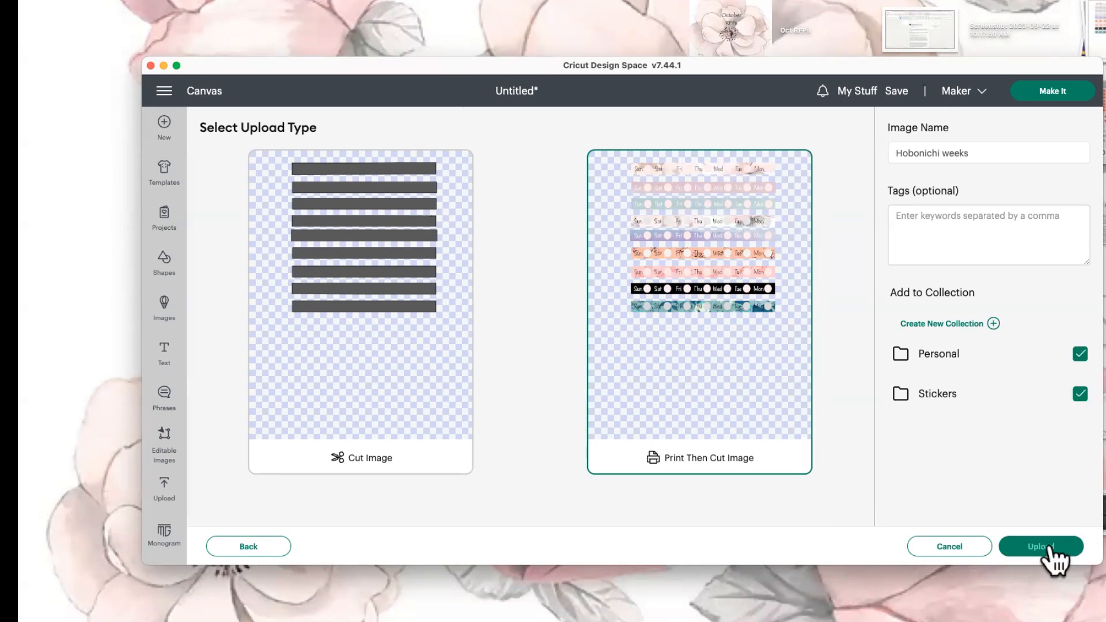
pyautogui.click(1049, 546)
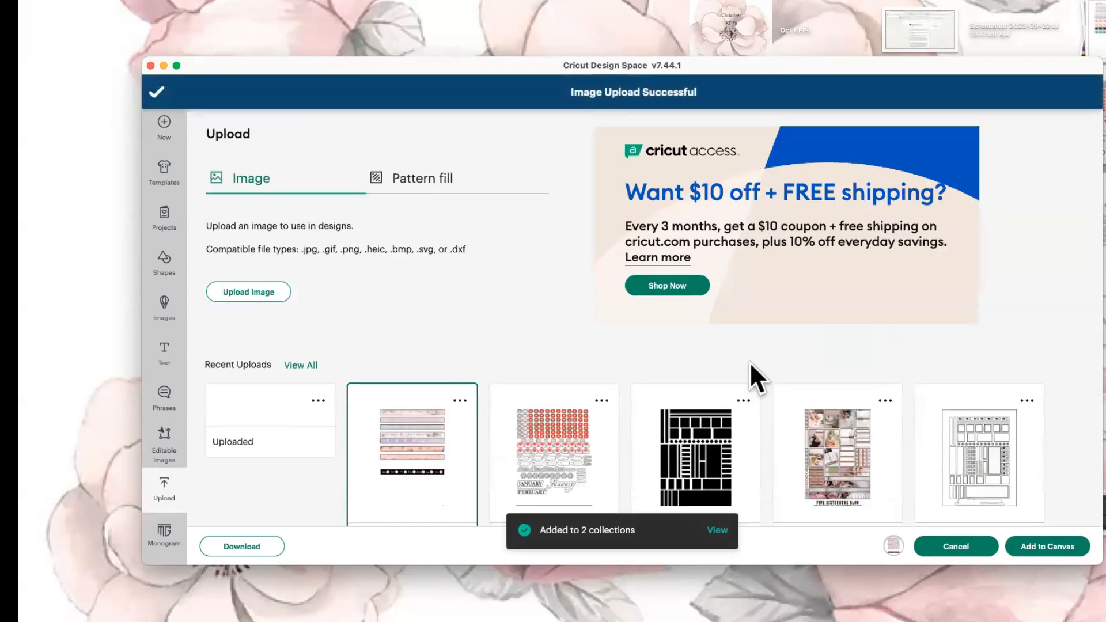
pyautogui.click(282, 438)
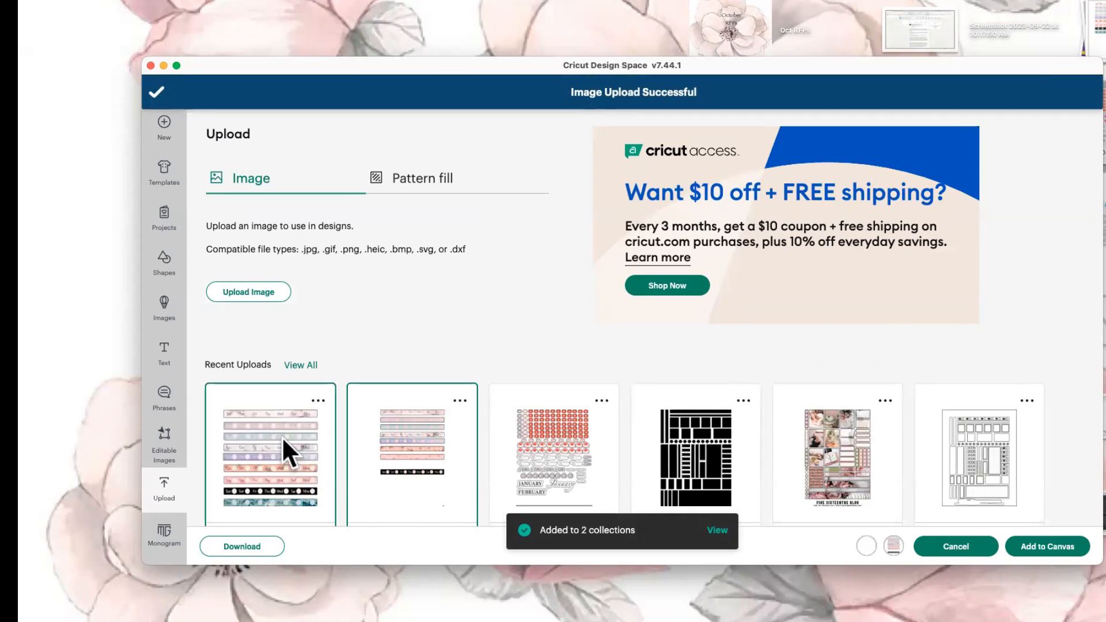
pyautogui.click(1060, 548)
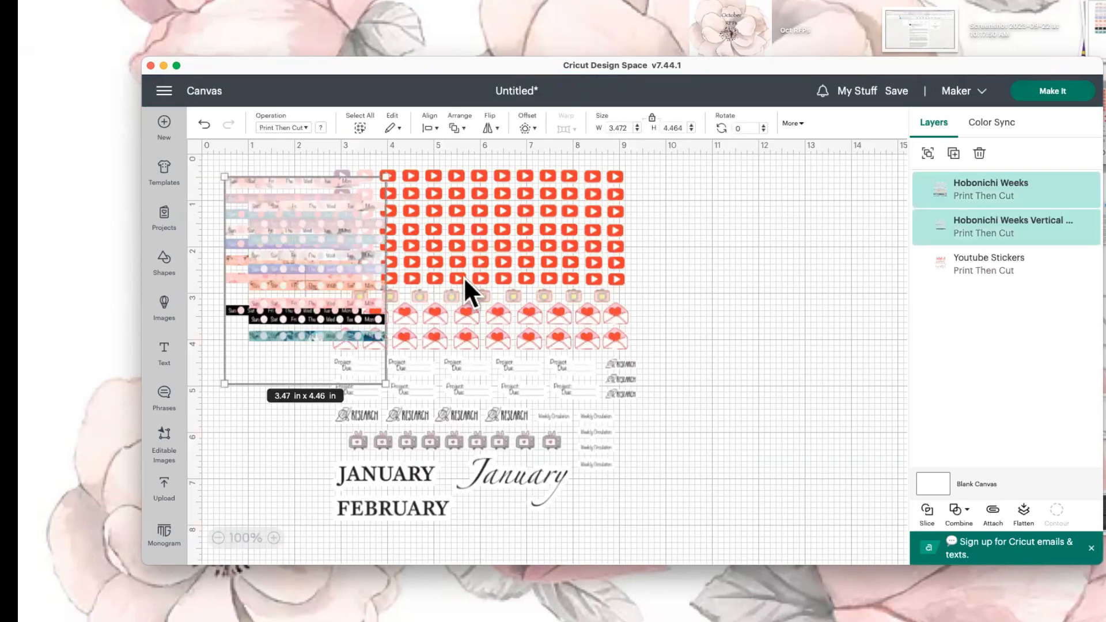
# Spread the sheets apart and delete the vertical weeks sheet on the left.
pyautogui.moveTo(465, 276); pyautogui.dragTo(704, 313)
pyautogui.click(297, 289)
pyautogui.moveTo(344, 306); pyautogui.dragTo(504, 323)
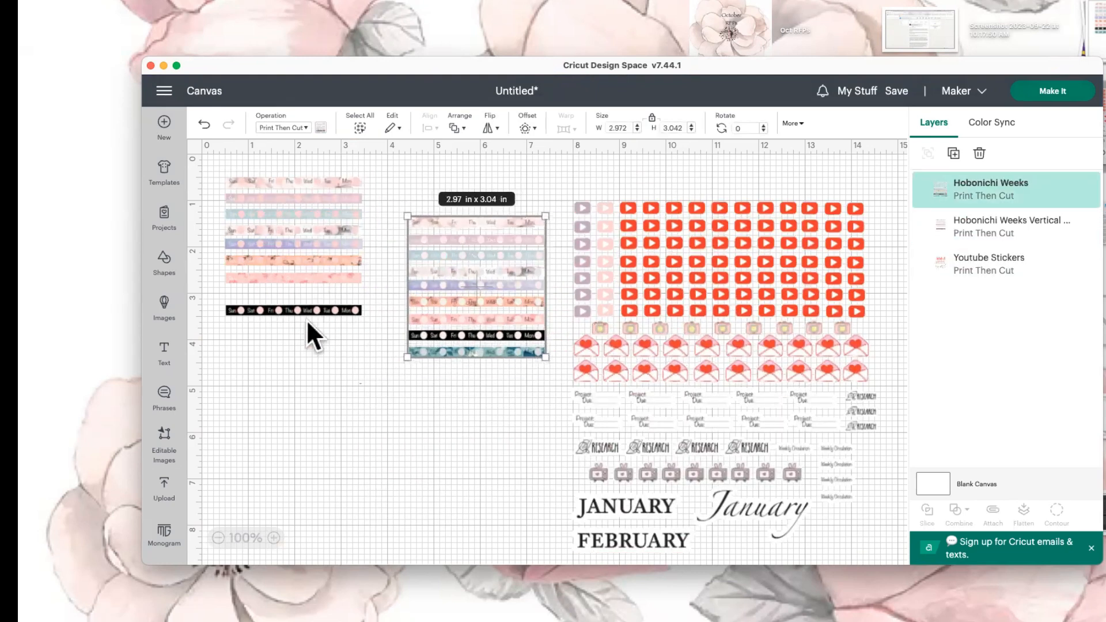
pyautogui.moveTo(316, 328); pyautogui.dragTo(322, 318)
pyautogui.press('Delete')
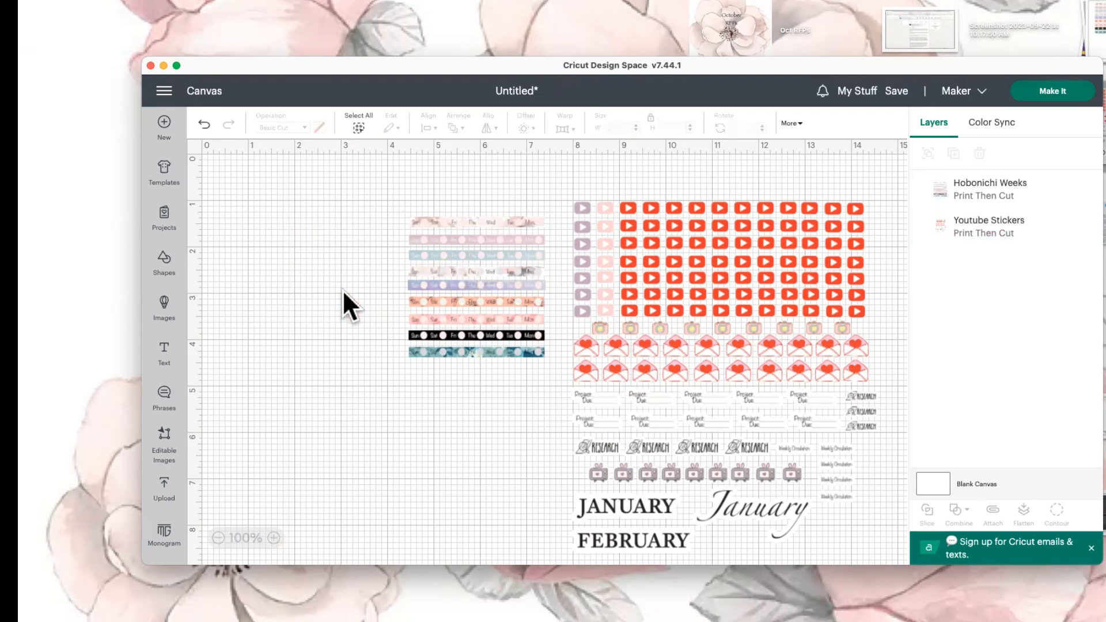
pyautogui.moveTo(455, 294); pyautogui.dragTo(320, 274)
# Enlarge the Hobonichi Weeks sheet, then Auto Resize it to the allowed 7.261 × 7.431 in.
pyautogui.moveTo(406, 328); pyautogui.dragTo(588, 511)
pyautogui.moveTo(531, 461); pyautogui.dragTo(477, 425)
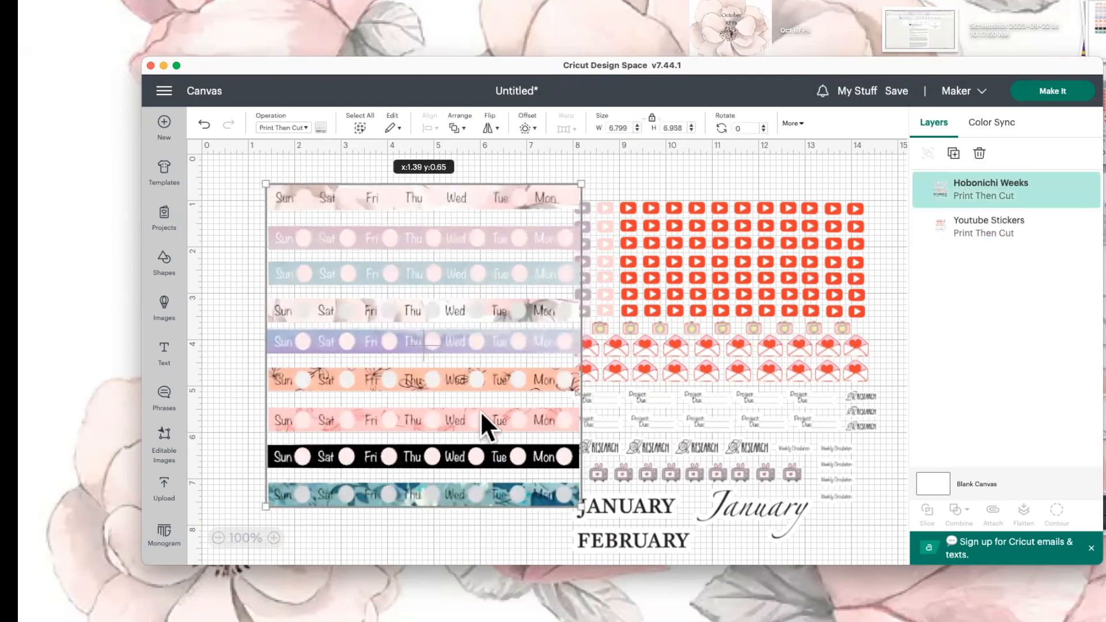
pyautogui.moveTo(532, 475); pyautogui.dragTo(593, 533)
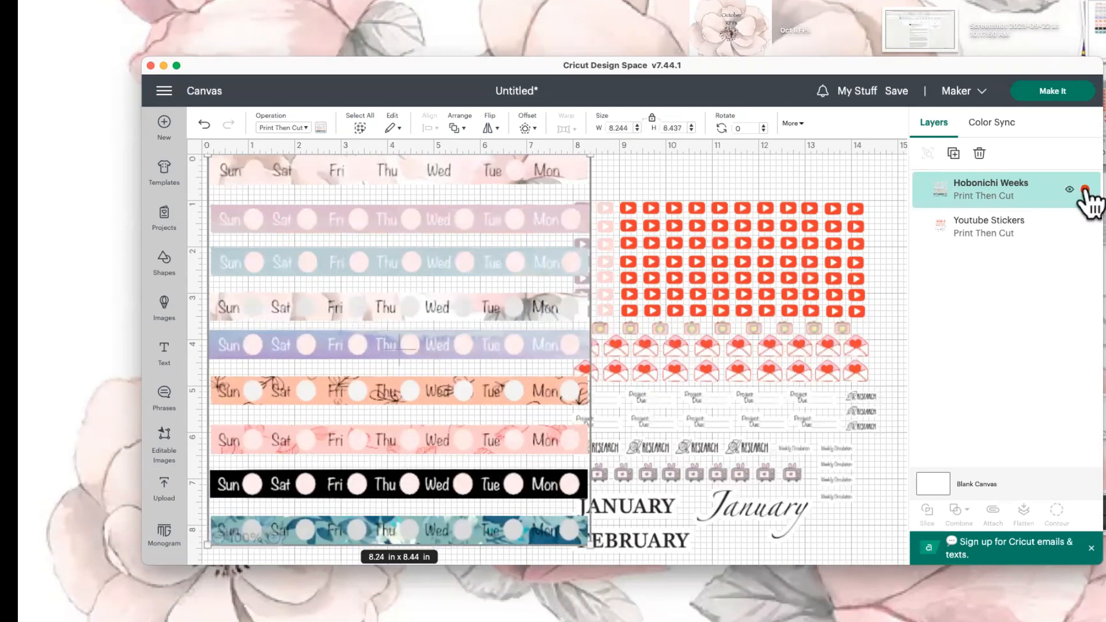
pyautogui.click(1085, 190)
pyautogui.click(979, 296)
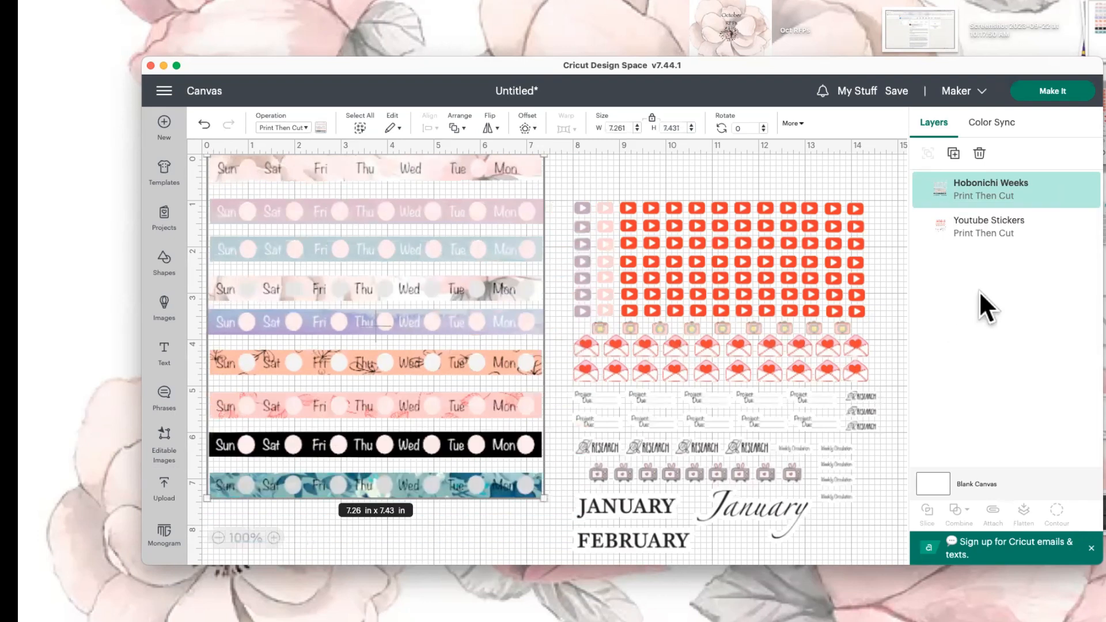
# Hide the Youtube Stickers sheet and start making the project.
pyautogui.click(648, 329)
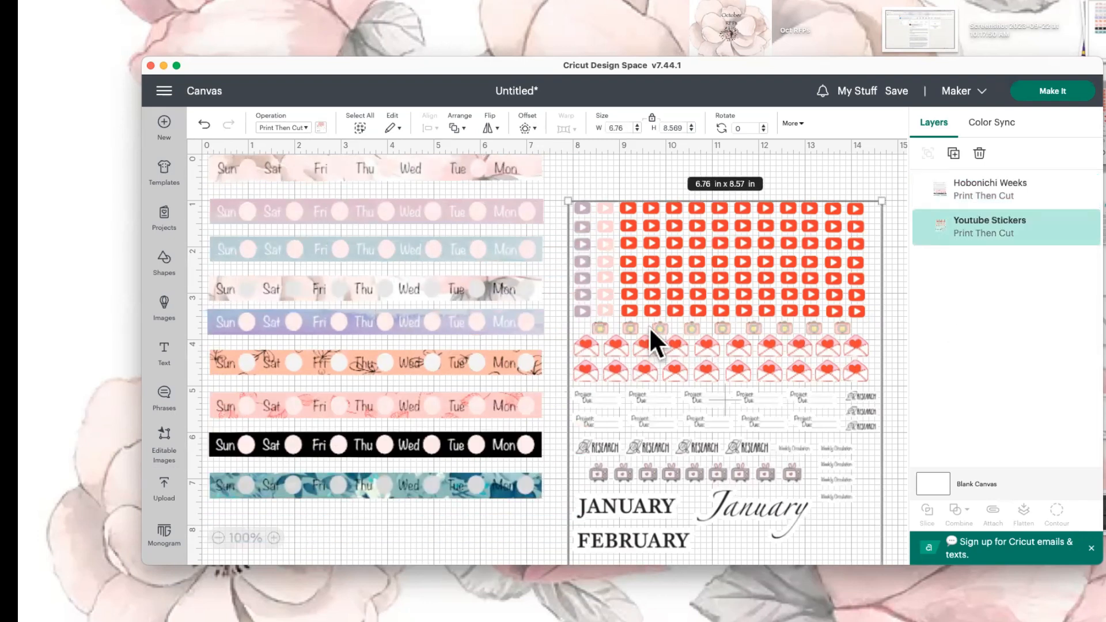
pyautogui.click(1069, 227)
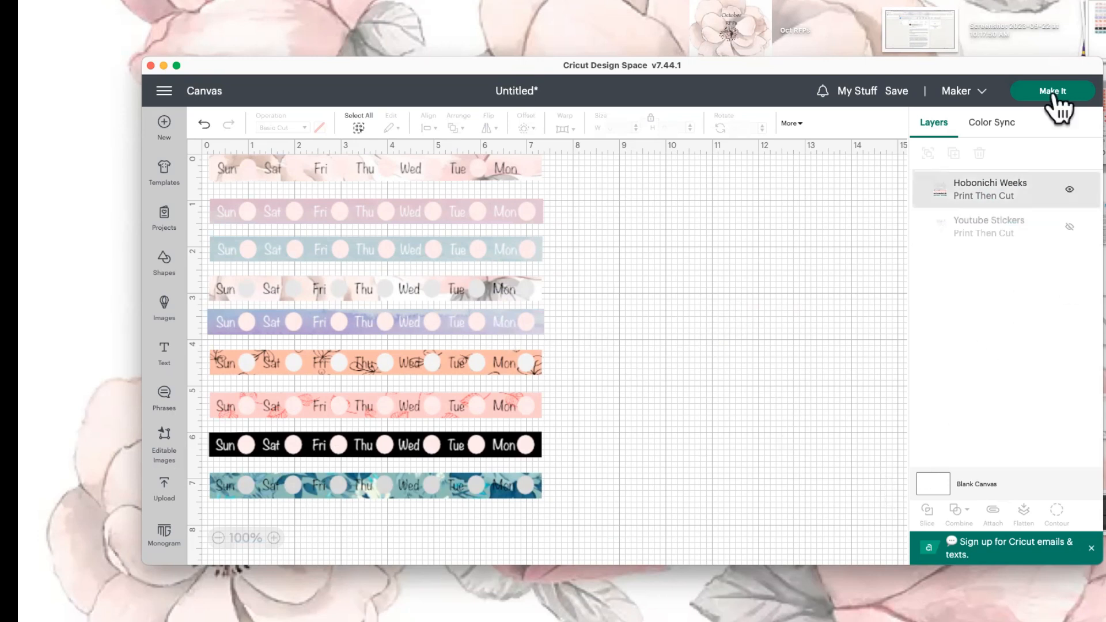
pyautogui.click(1050, 91)
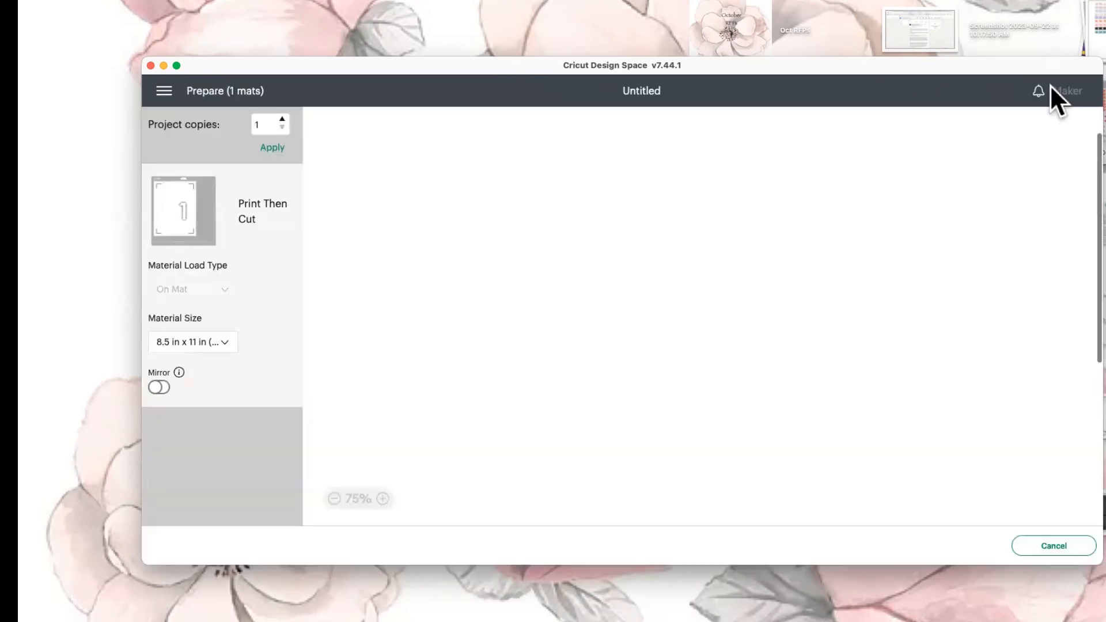
# Review the single Print Then Cut mat preview and continue to the Make screen.
pyautogui.scroll(-5, 659, 251)
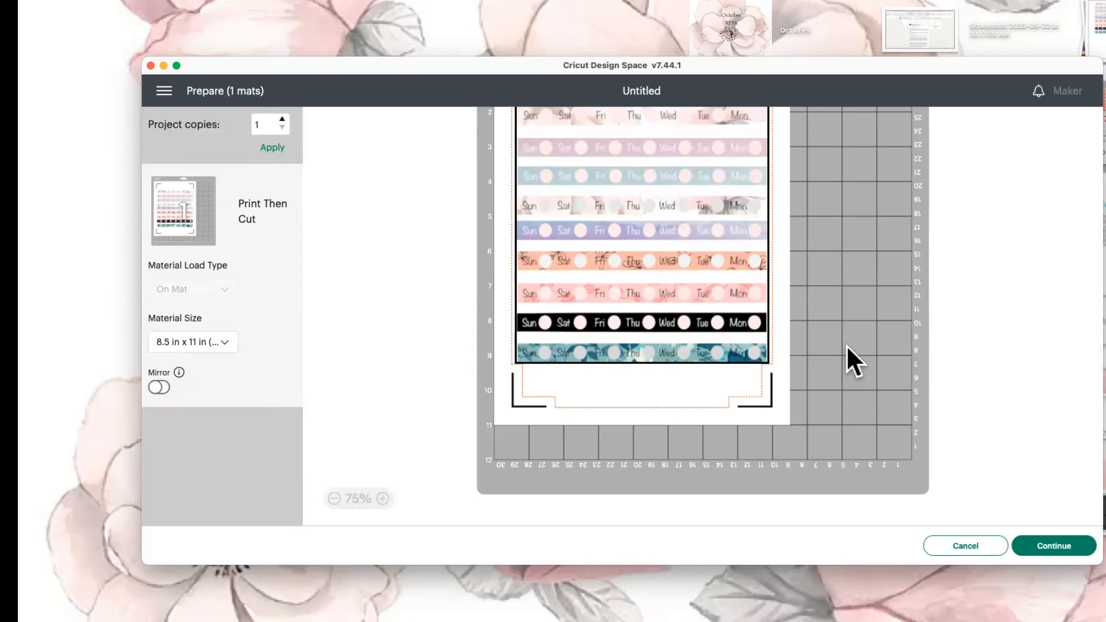
pyautogui.scroll(5, 770, 287)
pyautogui.scroll(-5, 769, 285)
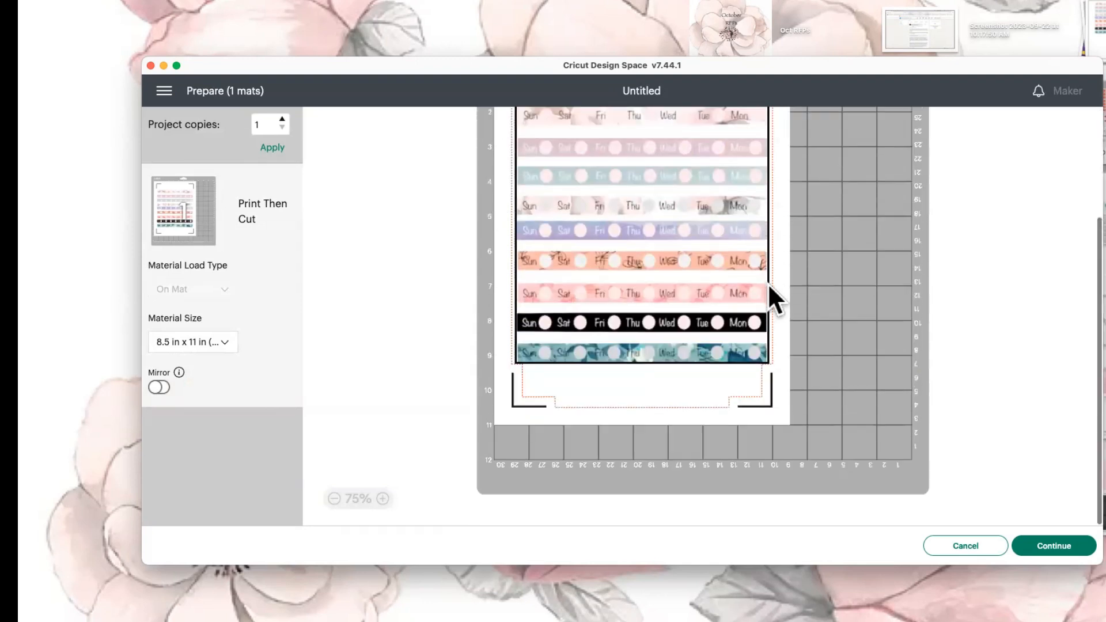
pyautogui.click(1061, 546)
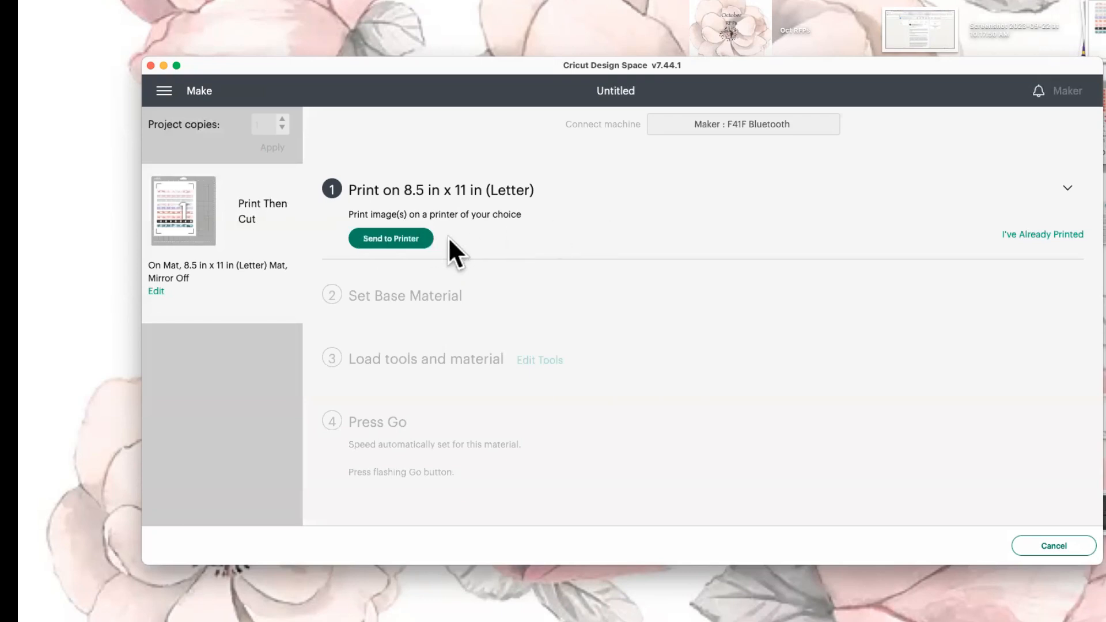
# Print the sticker strips on the ENVY 4510 in Study with Add Bleed turned off.
pyautogui.click(413, 237)
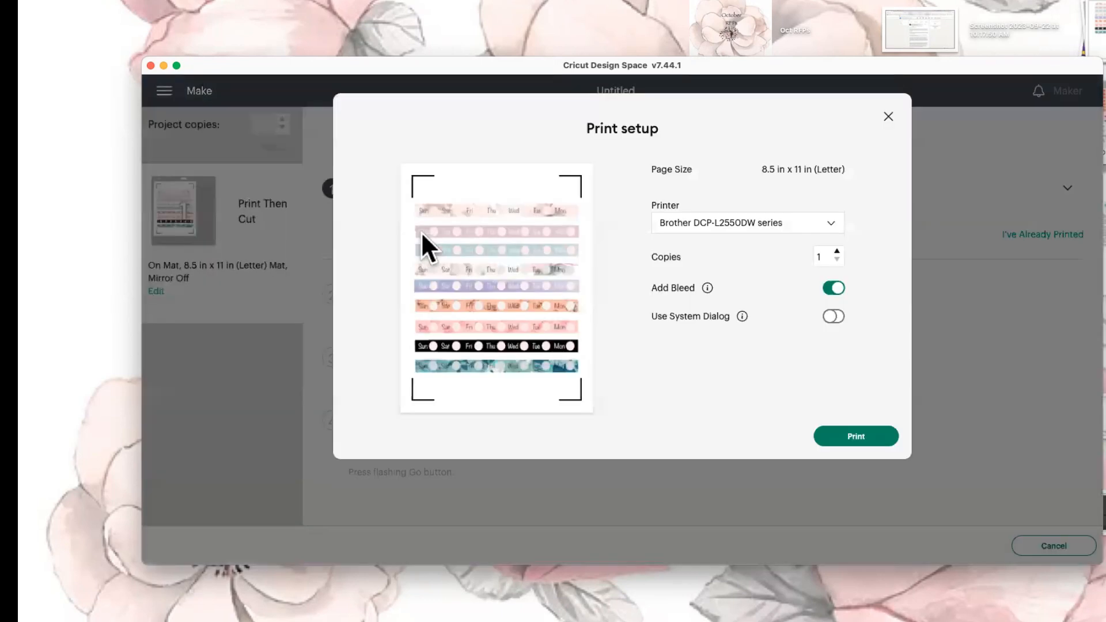
pyautogui.click(831, 225)
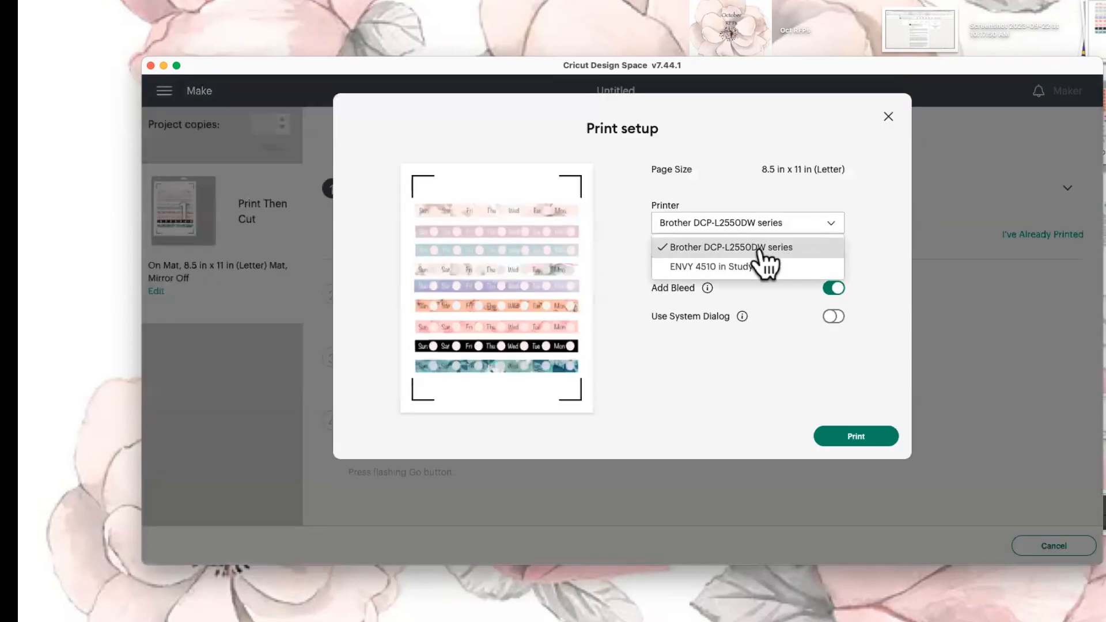
pyautogui.click(735, 268)
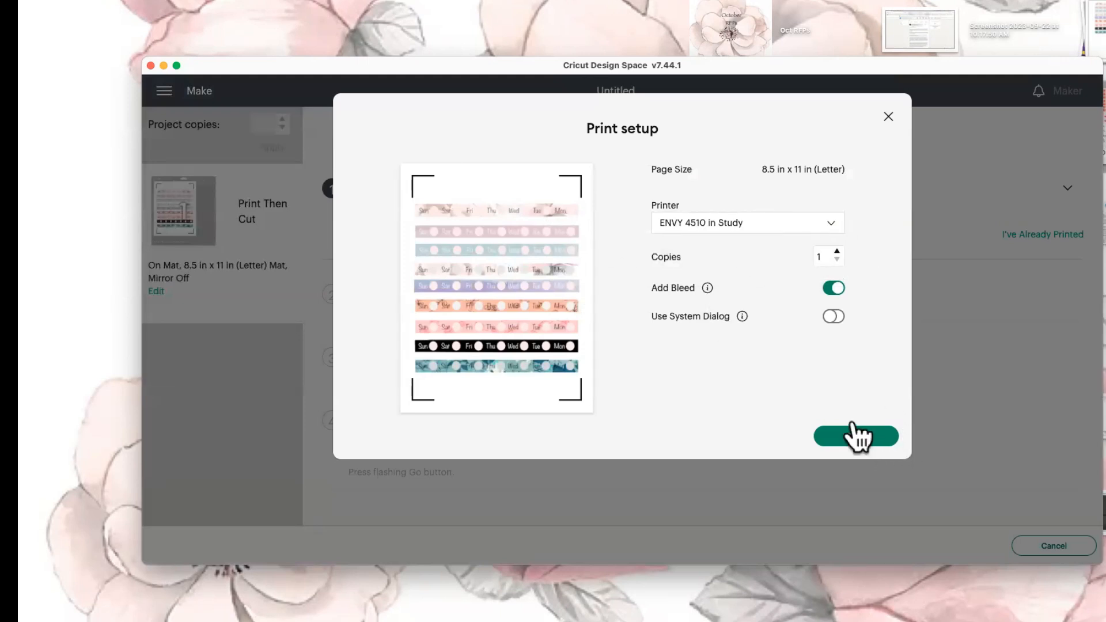
pyautogui.click(832, 288)
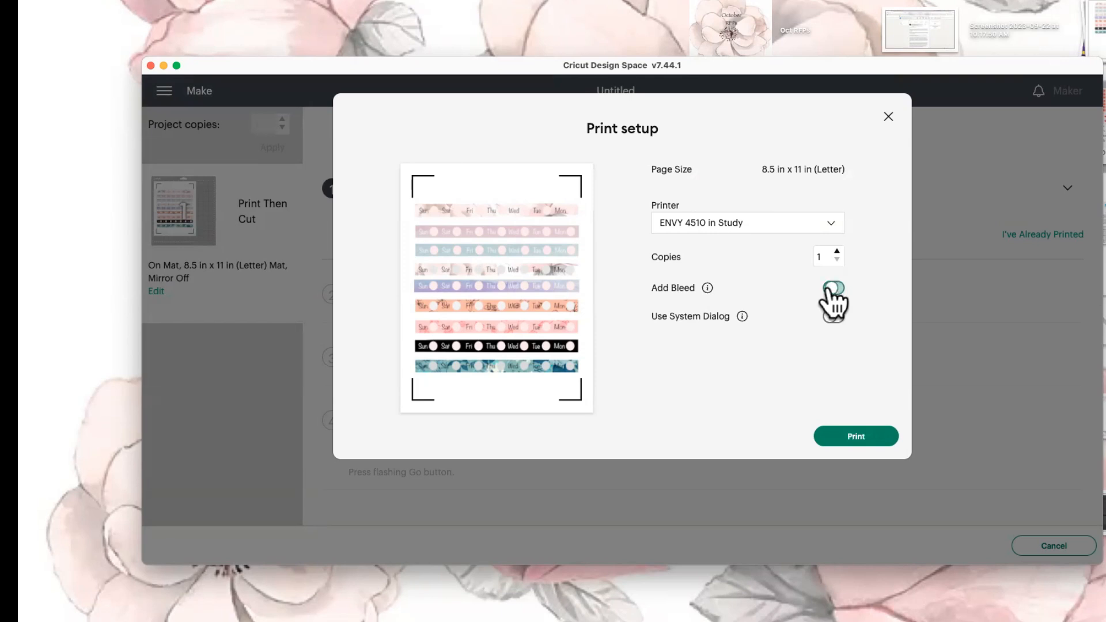
pyautogui.click(866, 442)
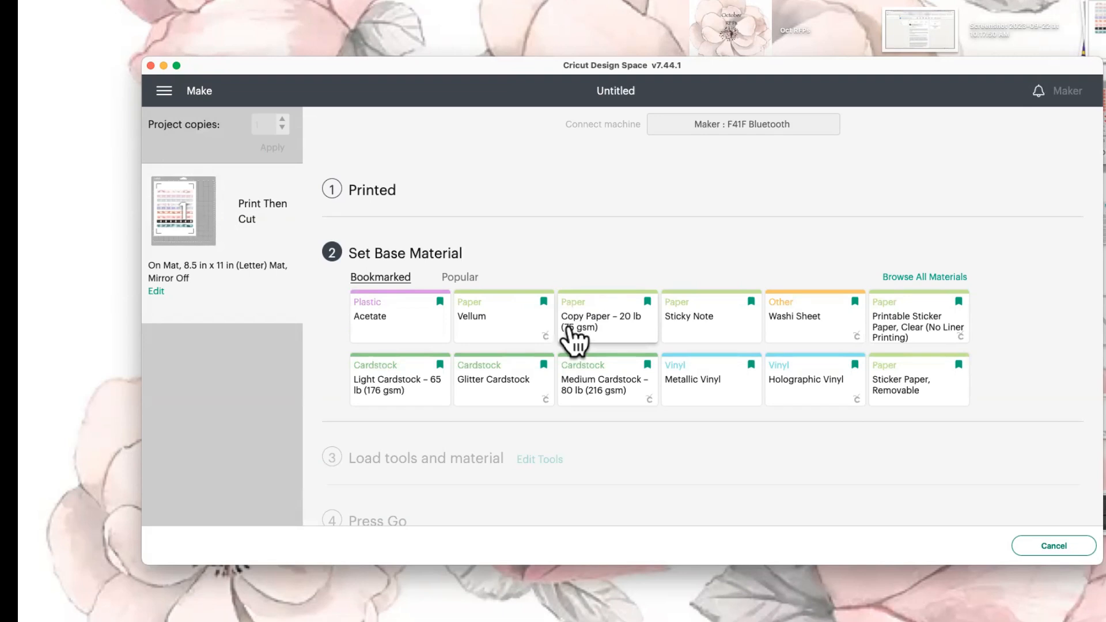
# Change the base material from Washi Sheet to Copy Paper – 20 lb (75 gsm) with pressure Less.
pyautogui.click(814, 322)
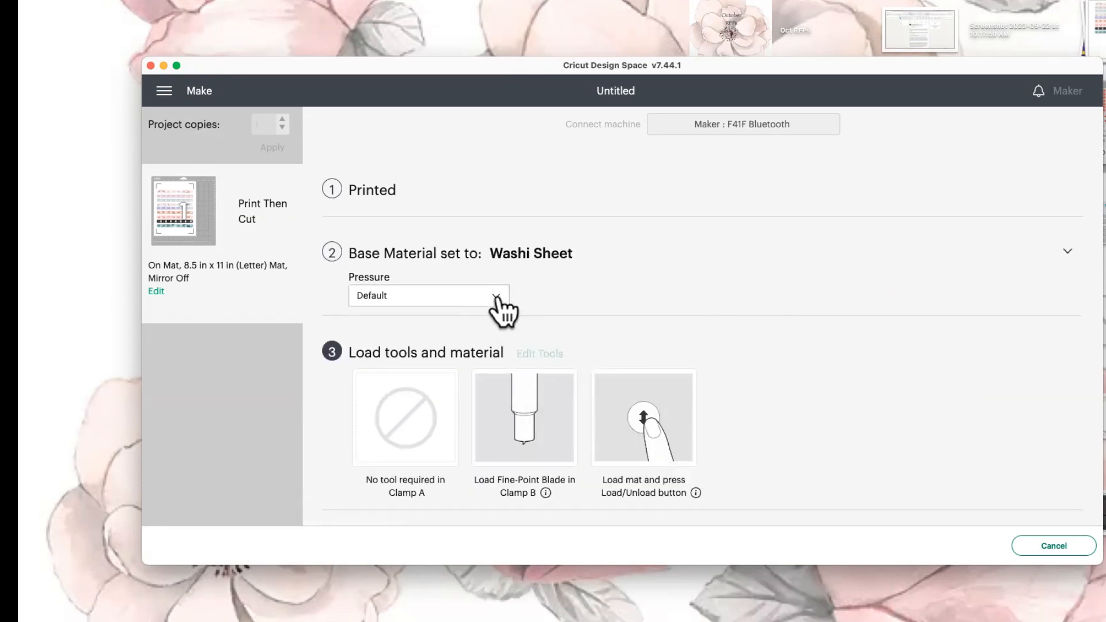
pyautogui.click(494, 296)
pyautogui.click(654, 278)
pyautogui.click(537, 255)
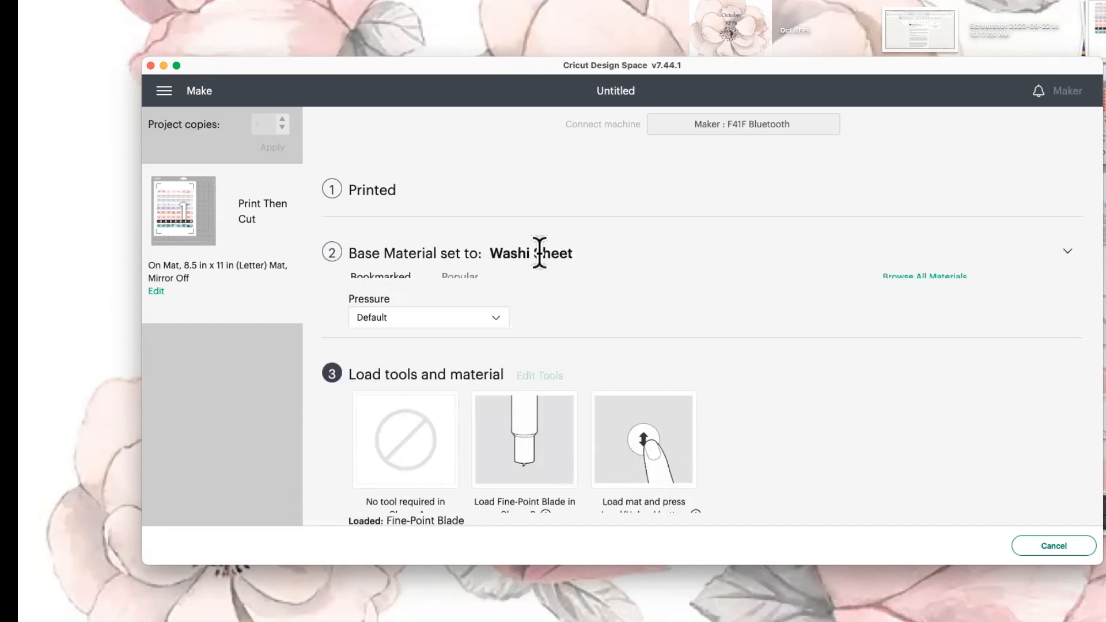
pyautogui.click(603, 330)
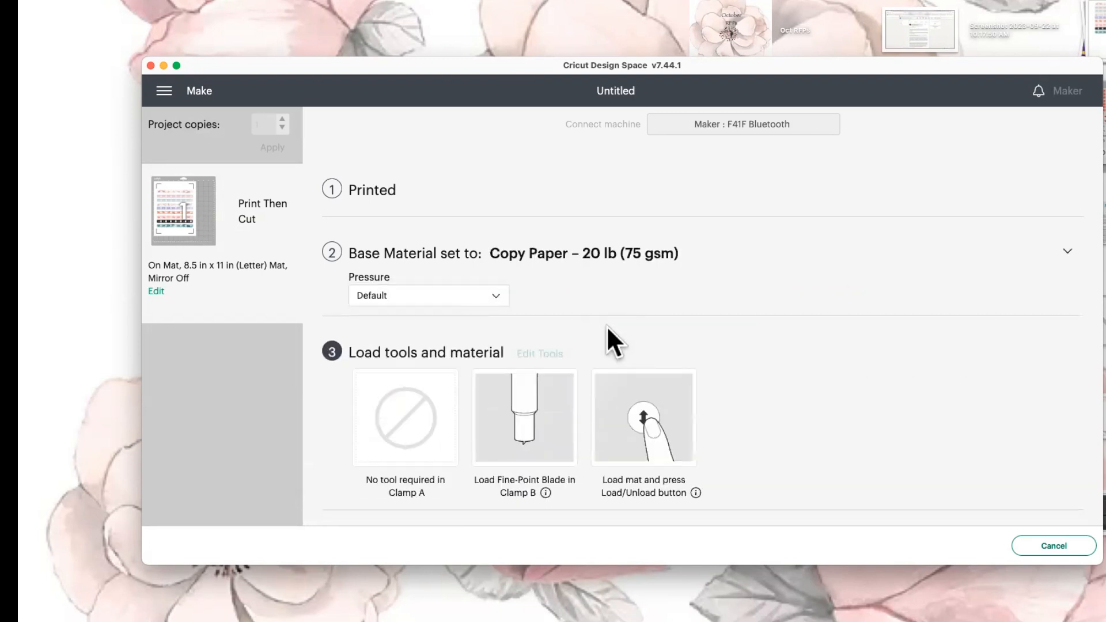
pyautogui.click(489, 298)
pyautogui.click(394, 358)
pyautogui.scroll(-3, 754, 345)
pyautogui.scroll(3, 754, 345)
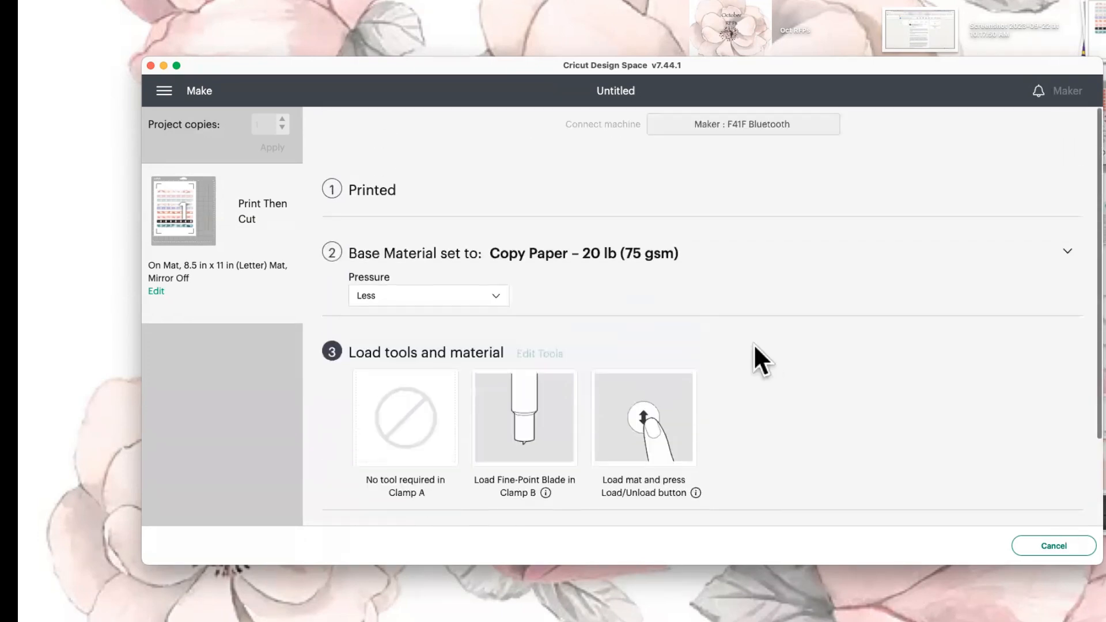
pyautogui.click(1069, 254)
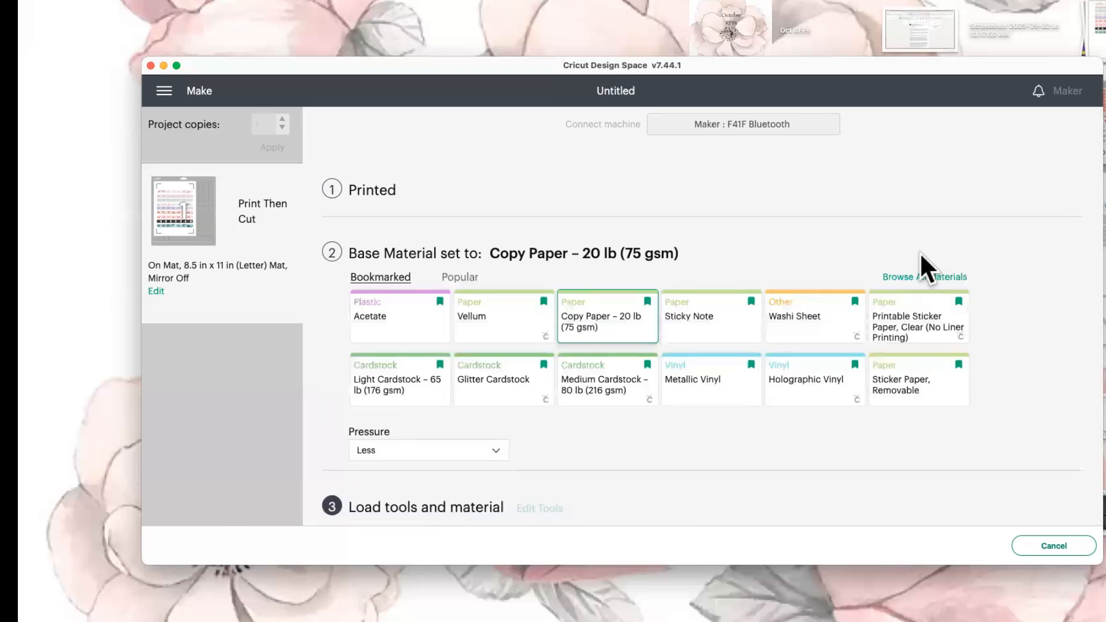